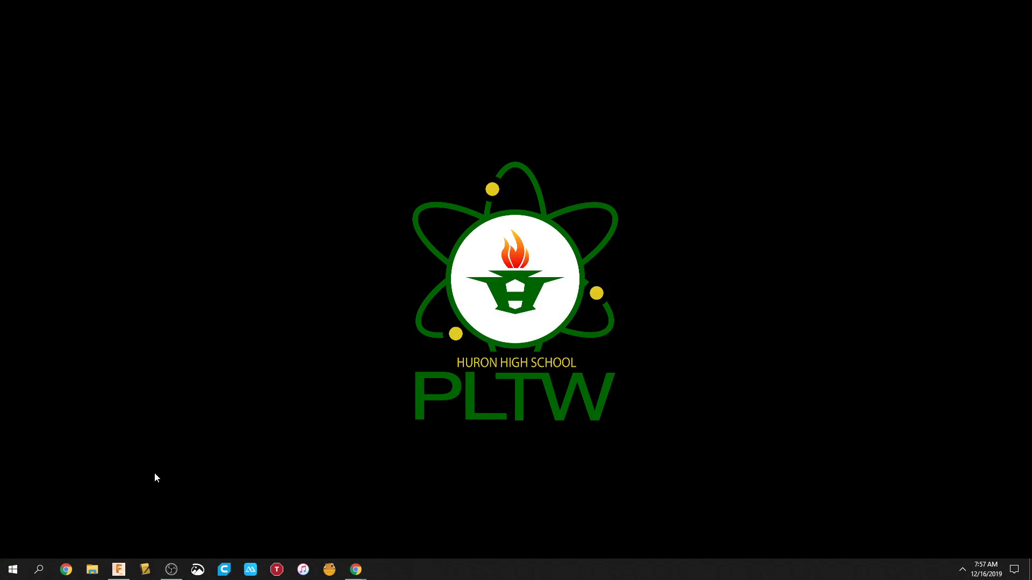
Bring the Fusion 360 window back up from the taskbar, showing the tree sketch.
click(119, 569)
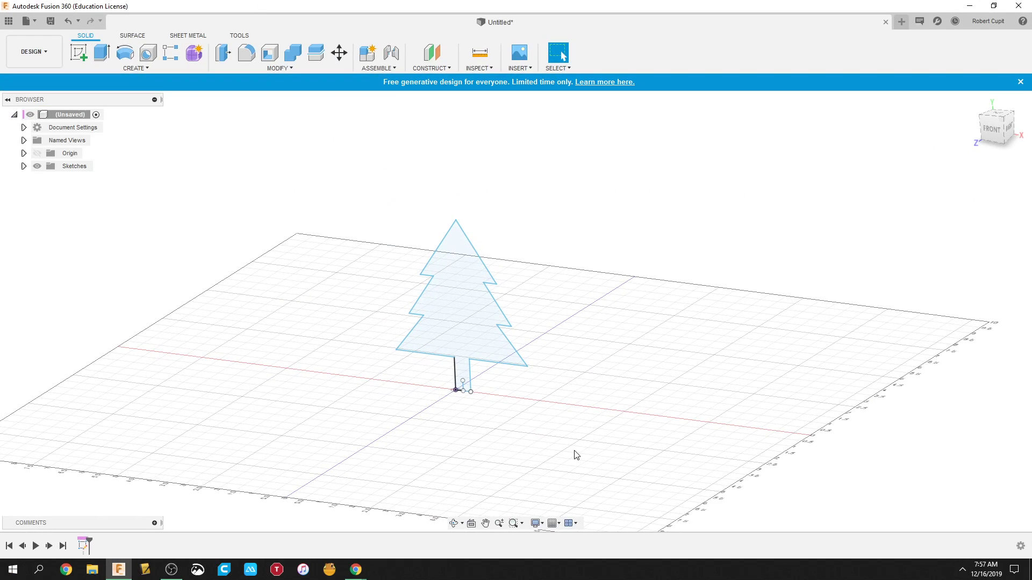
Dismiss the generative design banner and orbit the view around the tree sketch.
click(1020, 82)
scroll(290, 288, down, 1)
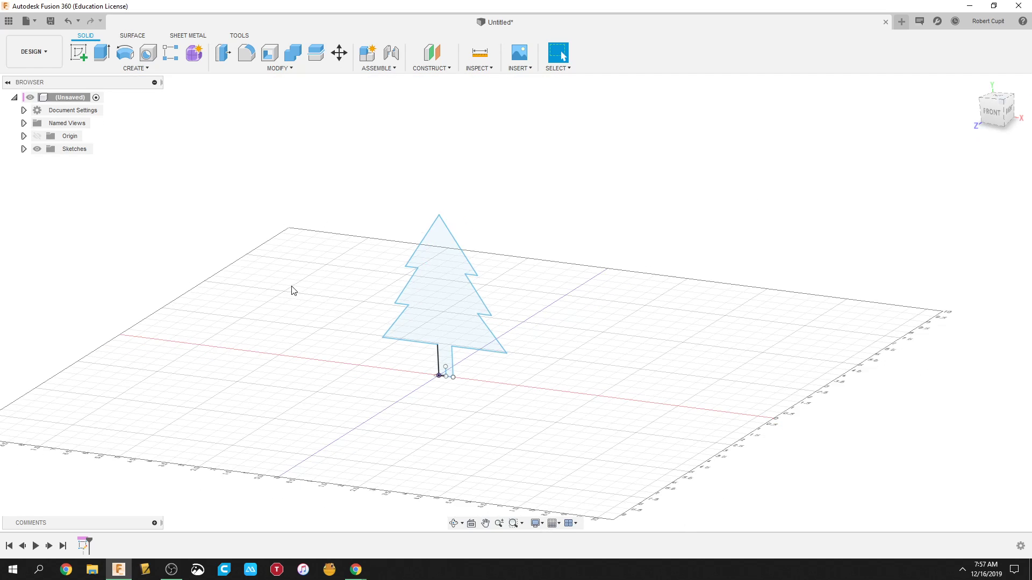
drag(437, 375, 399, 379)
key(Escape)
Save the tree design as Untitled v1 via Drawing From Design, then cancel the drawing setup.
click(53, 55)
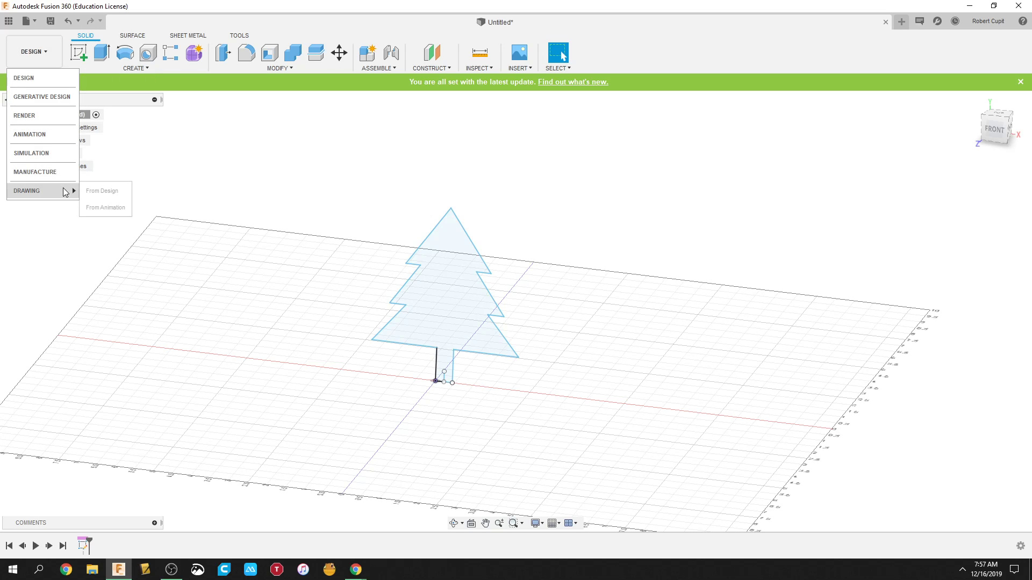
click(88, 192)
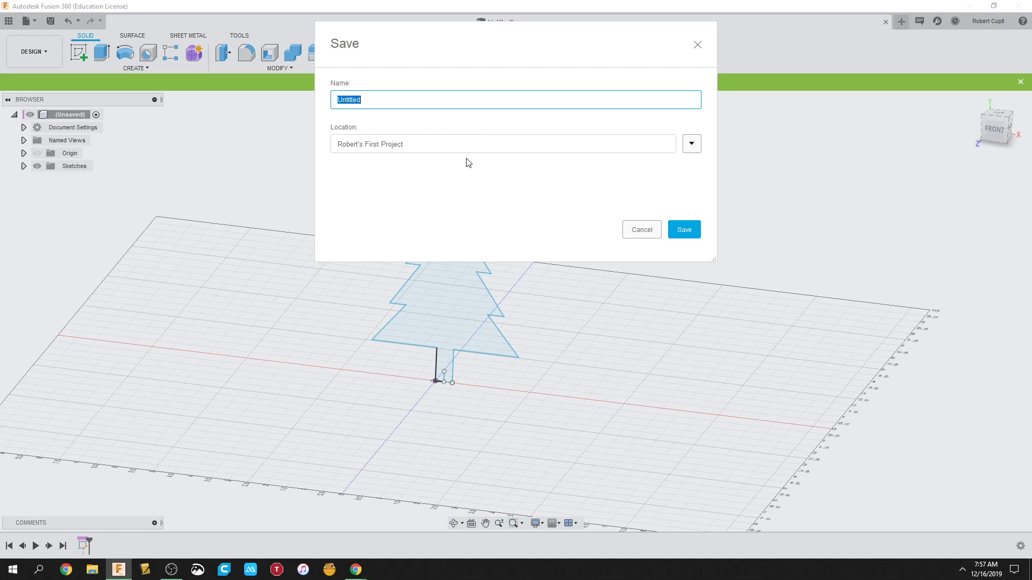
click(682, 230)
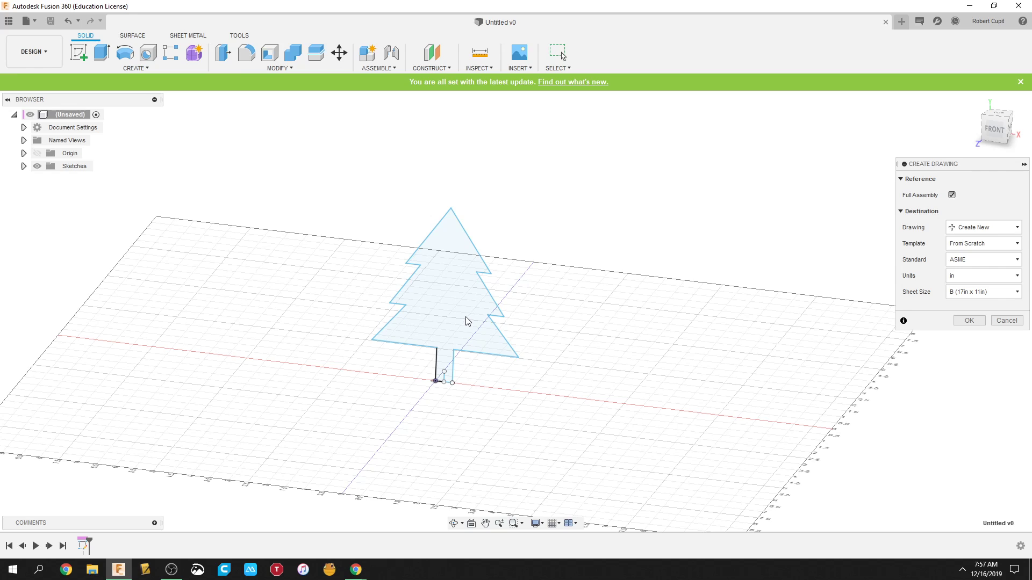
click(1006, 320)
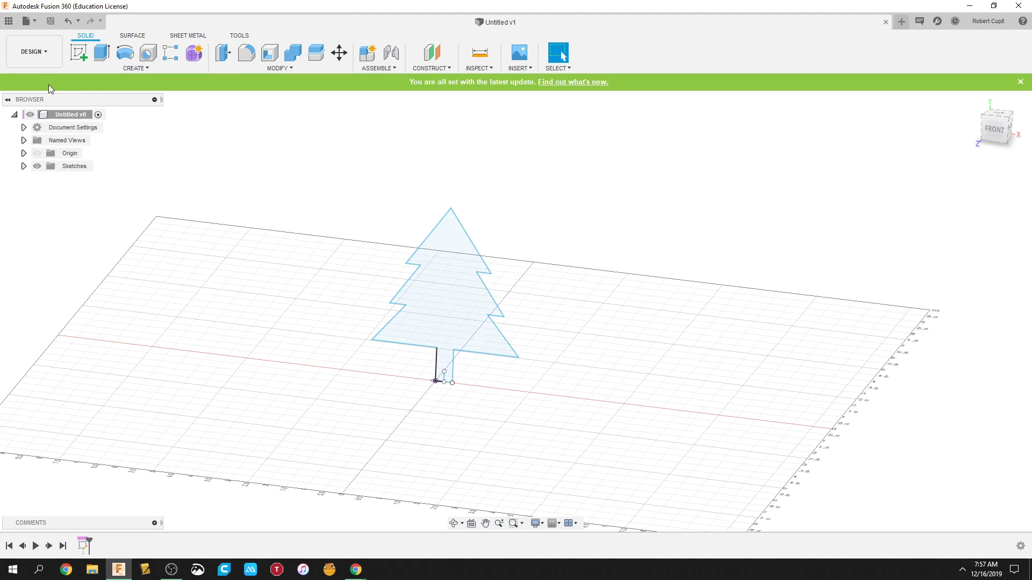
Extrude the tree profile 1.50 in as new component Component1:1 and shift it up-right.
click(102, 52)
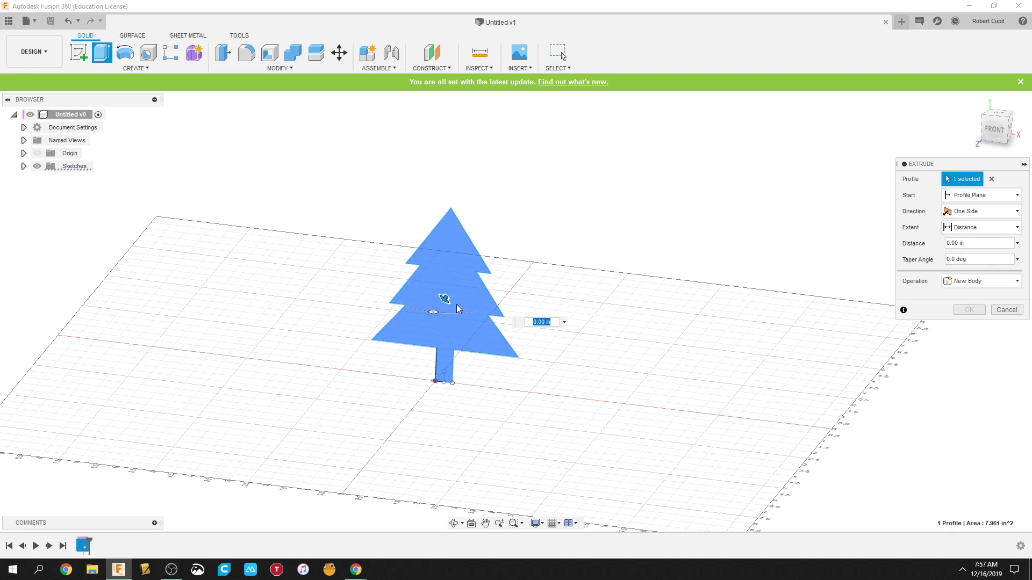
drag(444, 296, 427, 316)
click(970, 281)
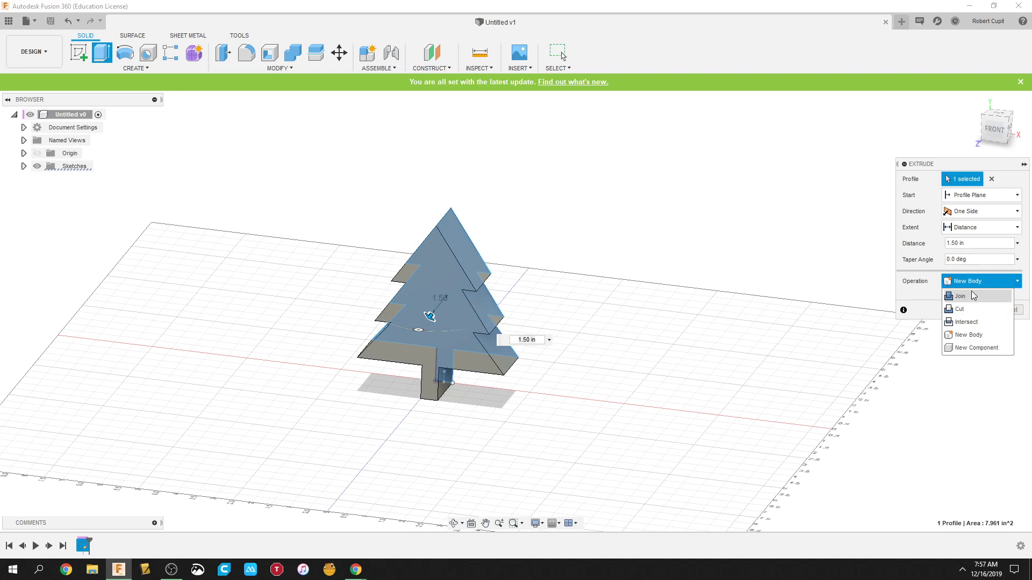
click(972, 347)
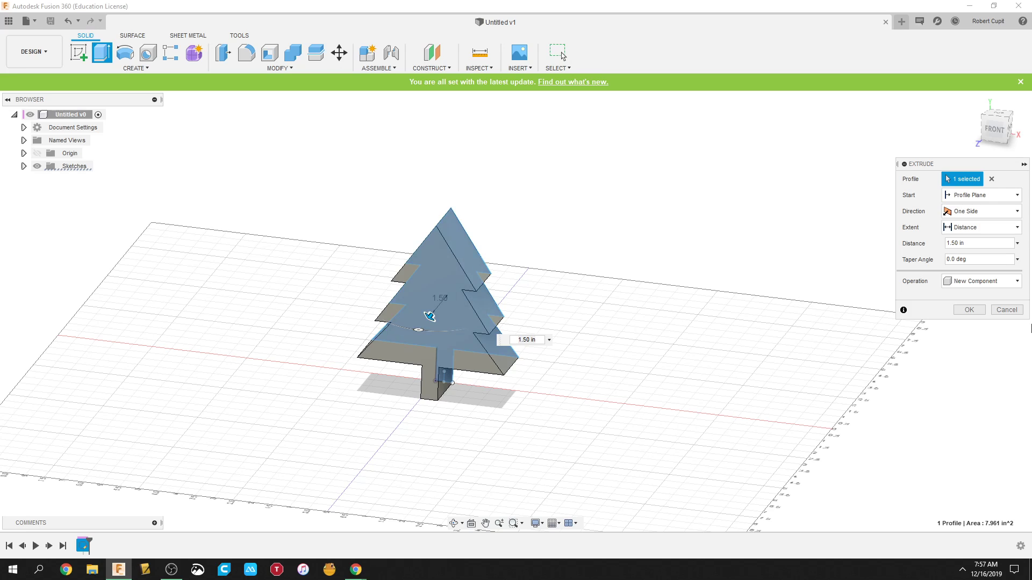
click(969, 310)
drag(497, 321, 505, 302)
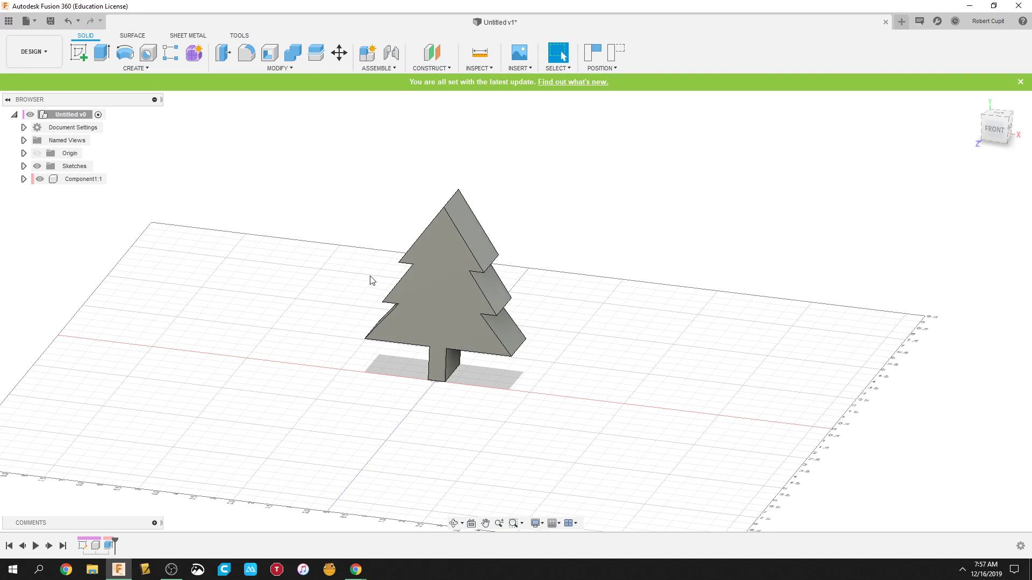
Create a drawing from the tree design on a C (22in x 17in) sheet.
click(34, 52)
mouse_move(65, 191)
click(102, 191)
drag(952, 165, 786, 142)
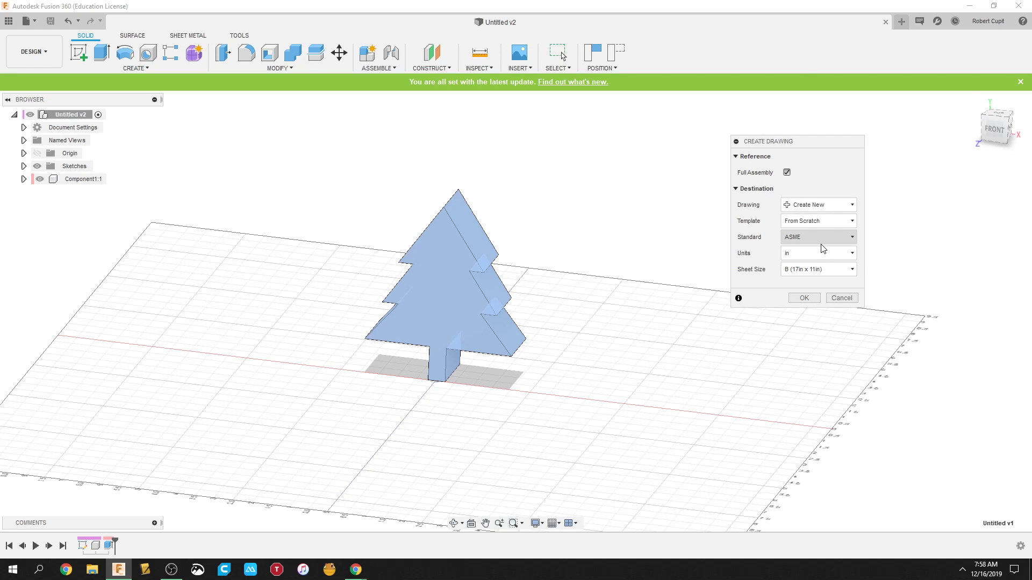
click(818, 273)
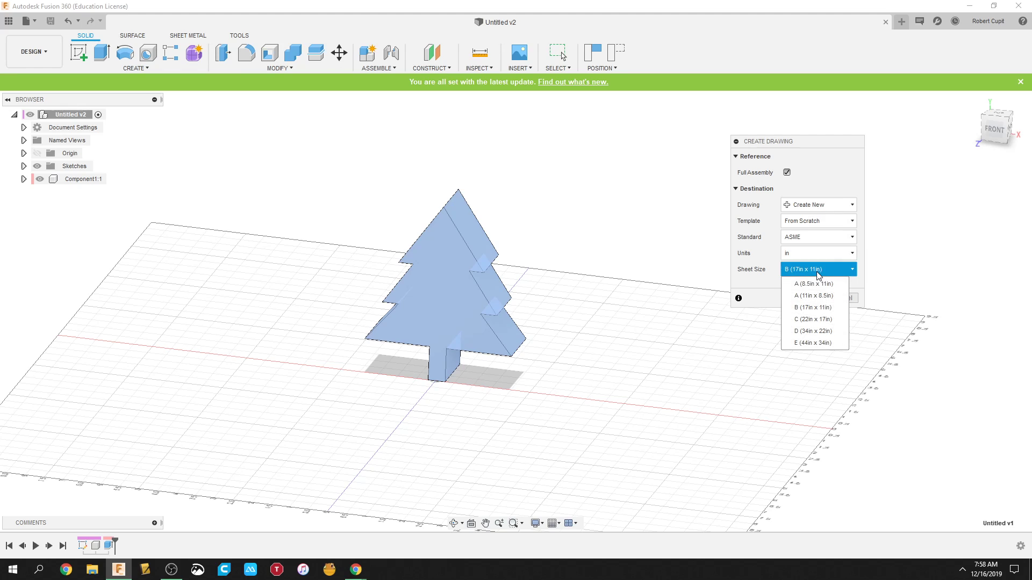
click(805, 320)
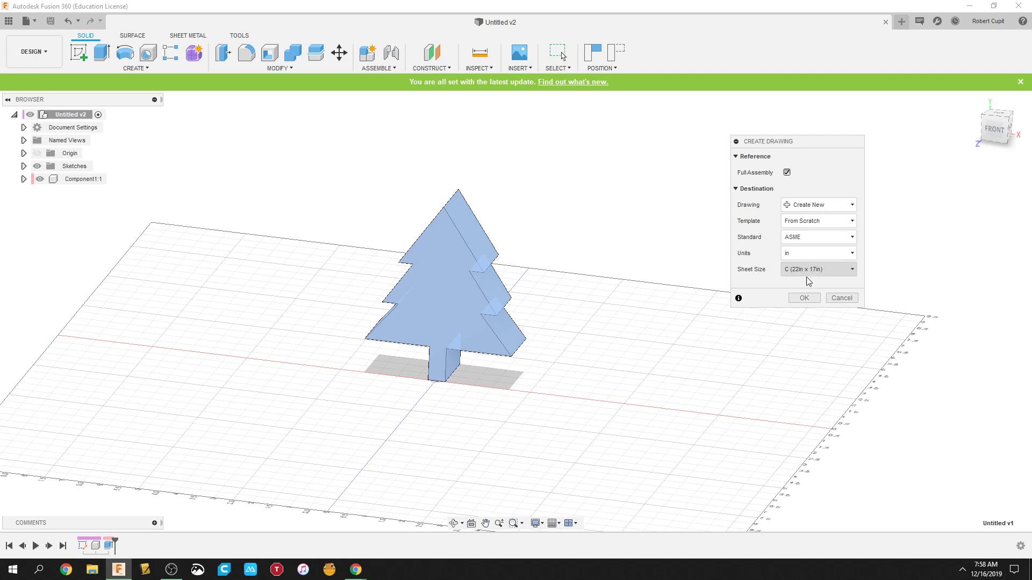
click(804, 299)
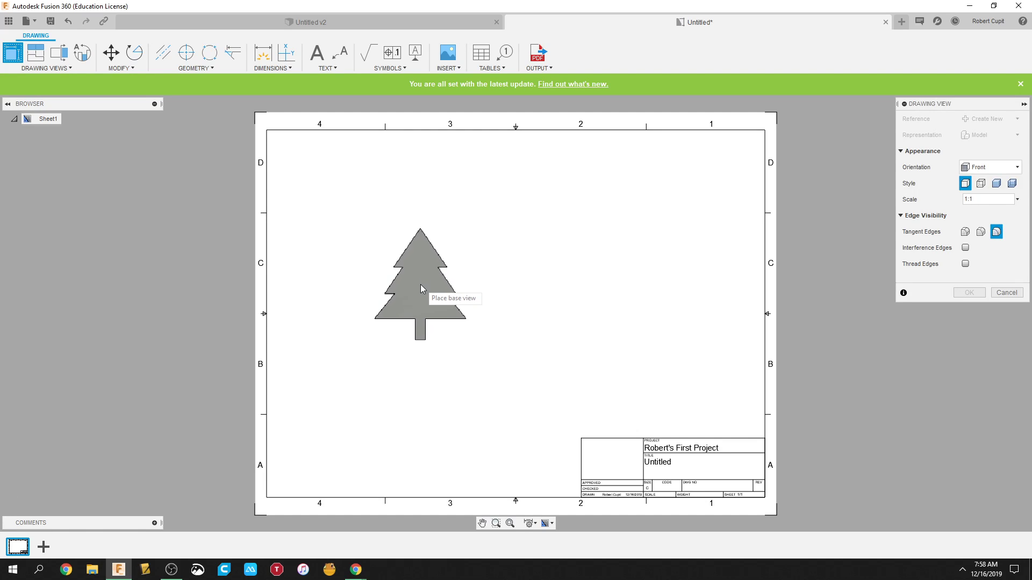
Place the tree's front base view at the upper left of the sheet and confirm it.
click(421, 287)
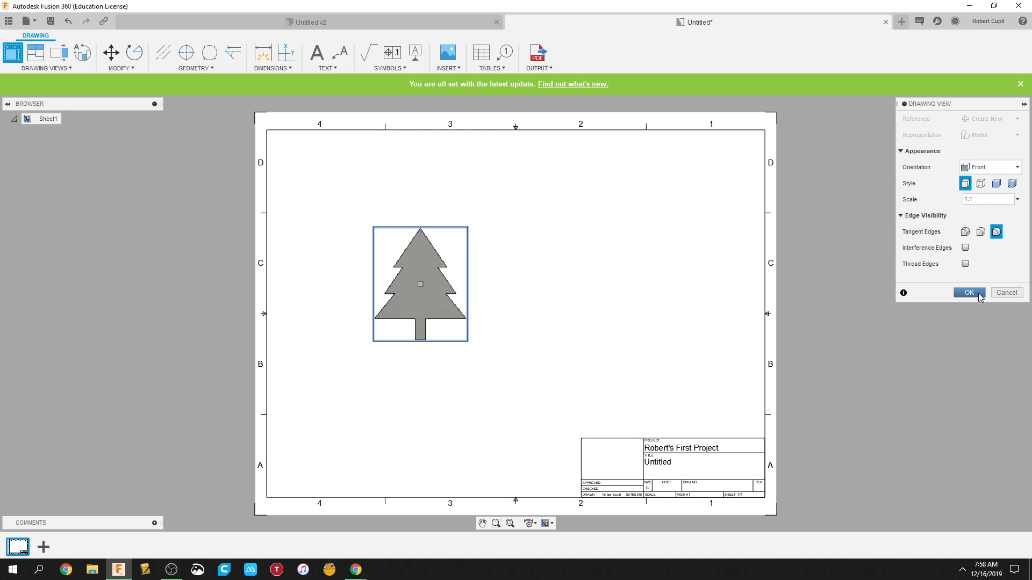
click(969, 293)
scroll(426, 311, up, 3)
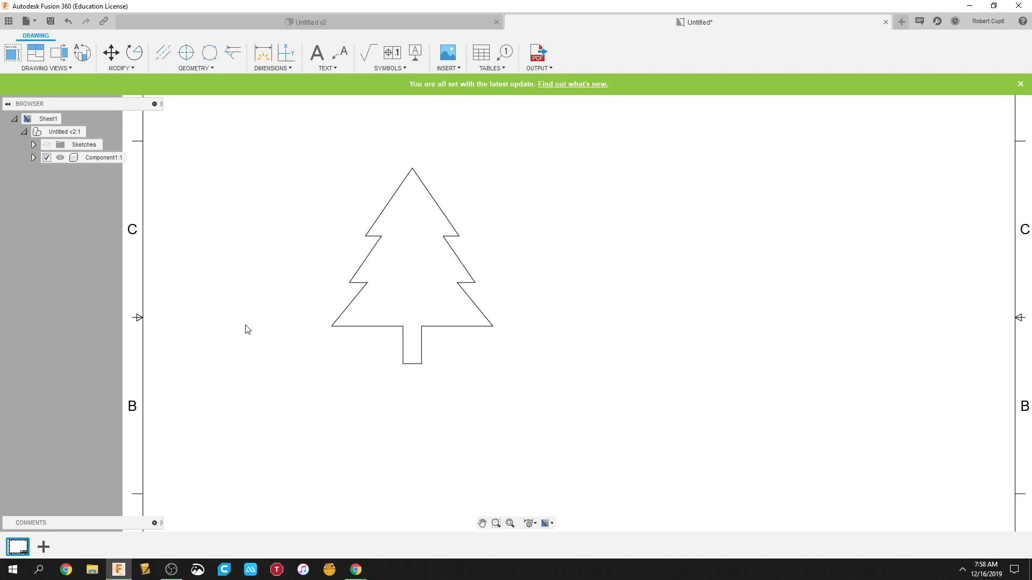
Delete the title block, recentre the sheet, and return to the Untitled v2 design.
scroll(247, 330, down, 1)
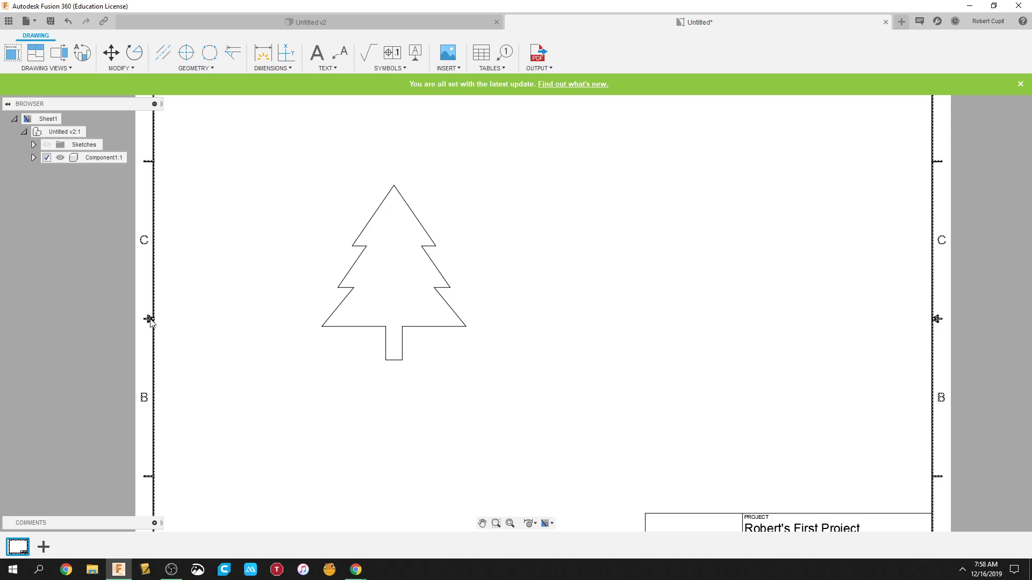
scroll(214, 357, down, 4)
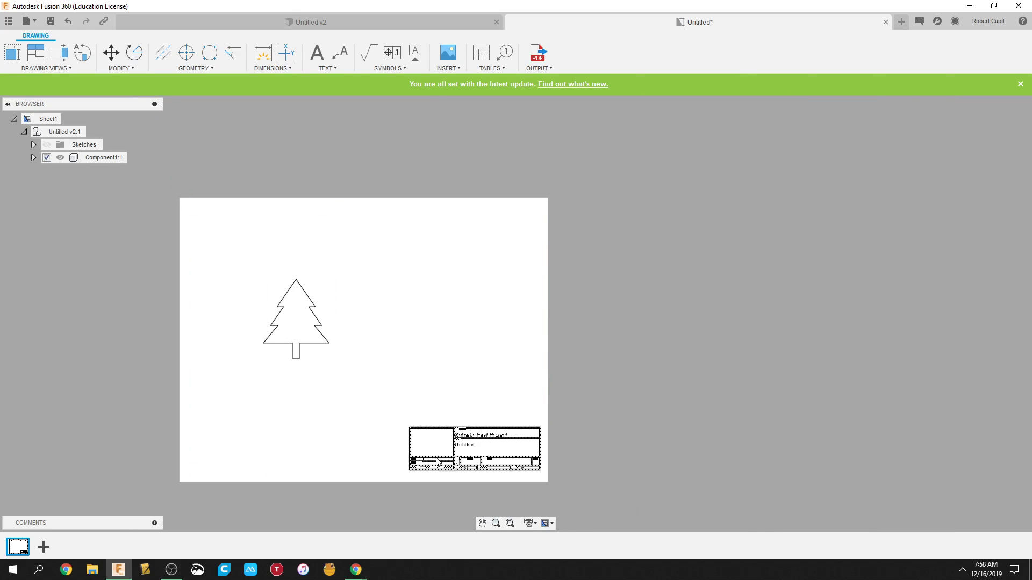
click(454, 443)
key(Delete)
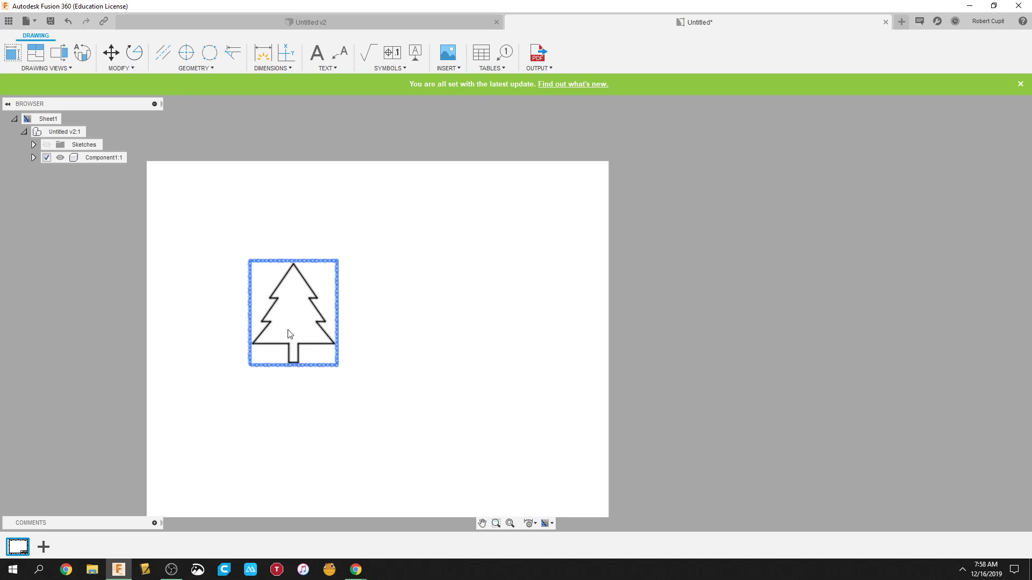
scroll(285, 305, up, 5)
drag(285, 305, 321, 329)
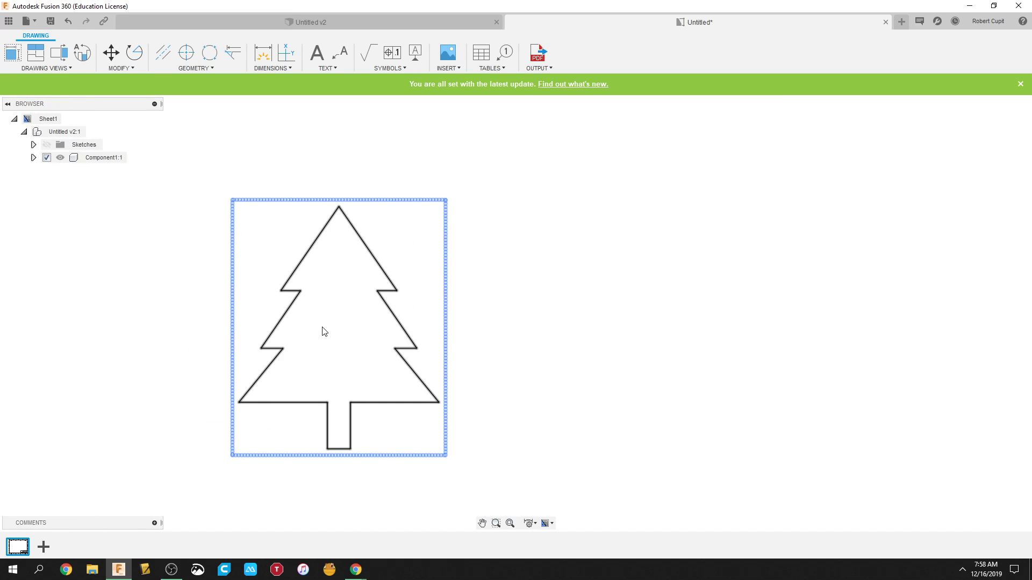
click(204, 24)
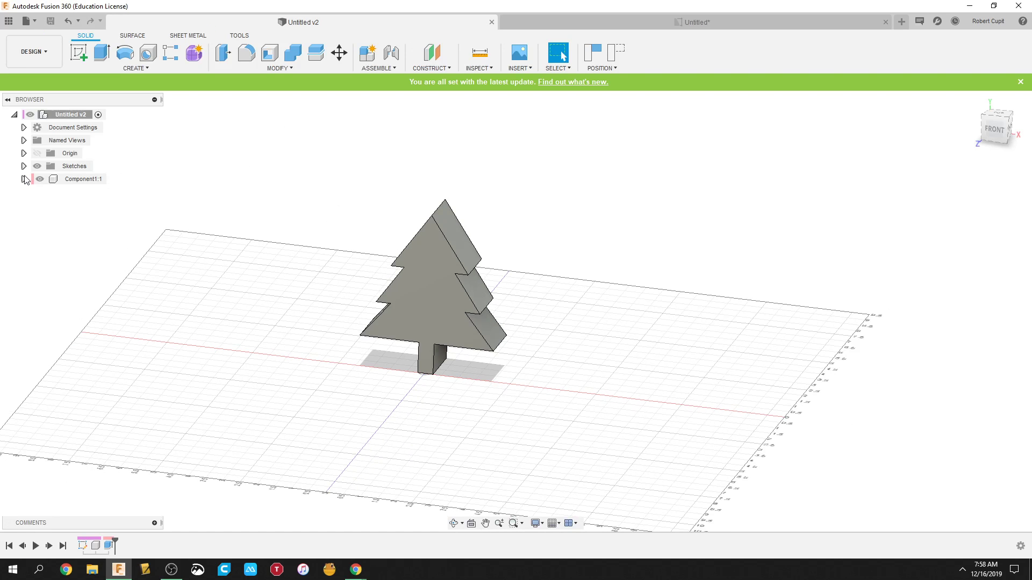
Open Sketch1 for editing and hide its constraint symbols.
click(23, 166)
double_click(61, 180)
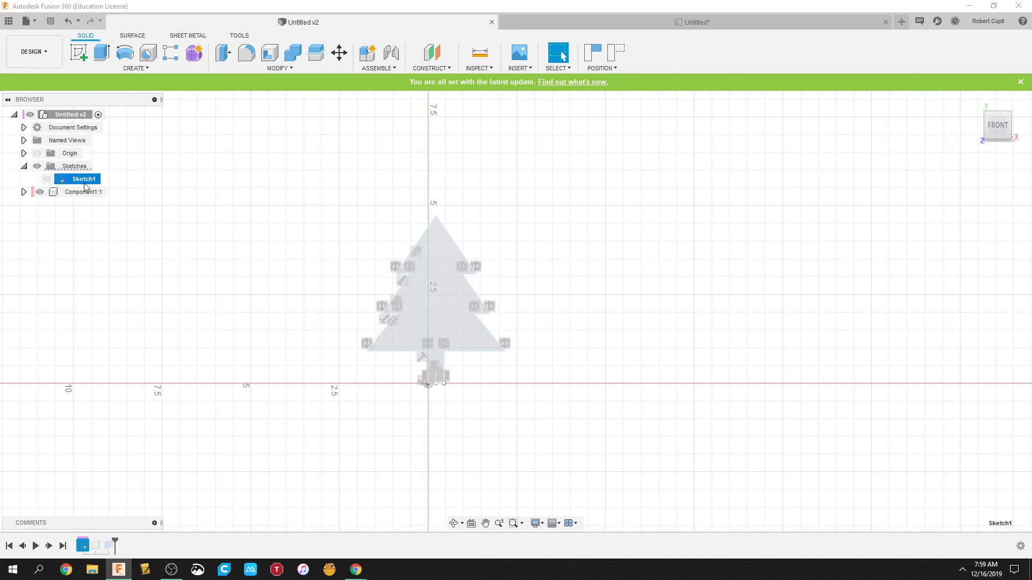
scroll(551, 304, up, 5)
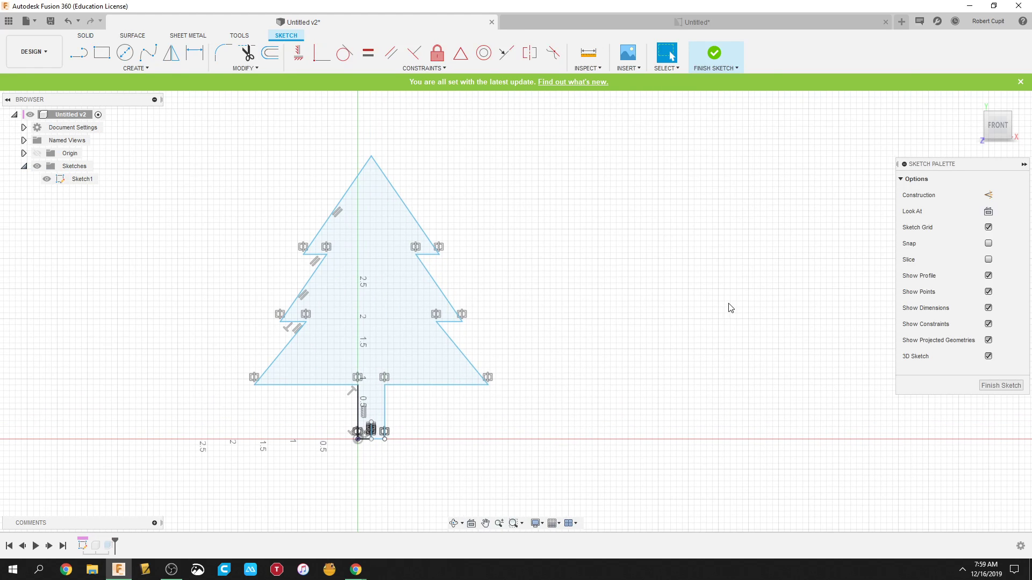
click(989, 324)
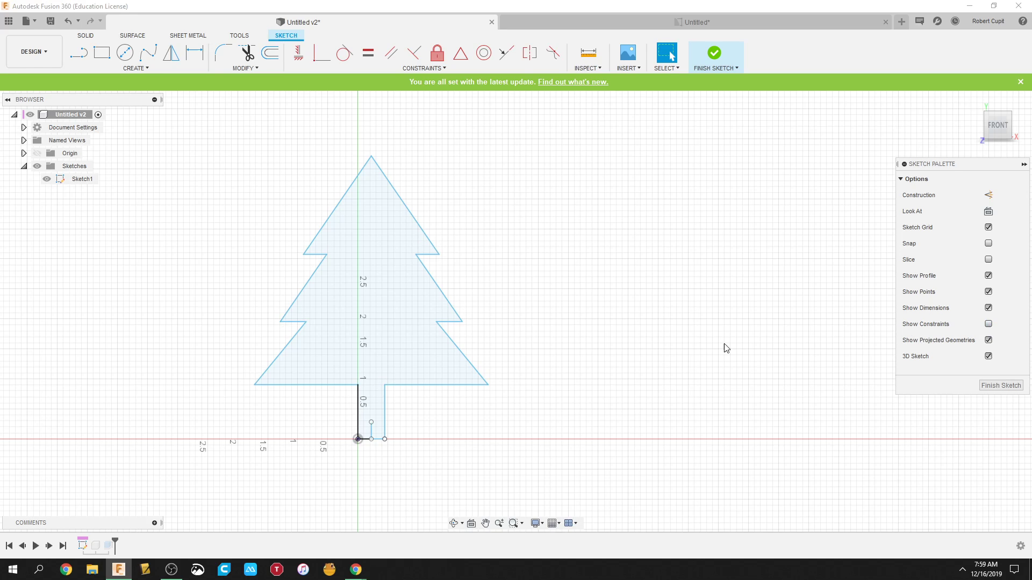
Draw a line across the trunk top to close the tree outline, then end the Line tool.
key(l)
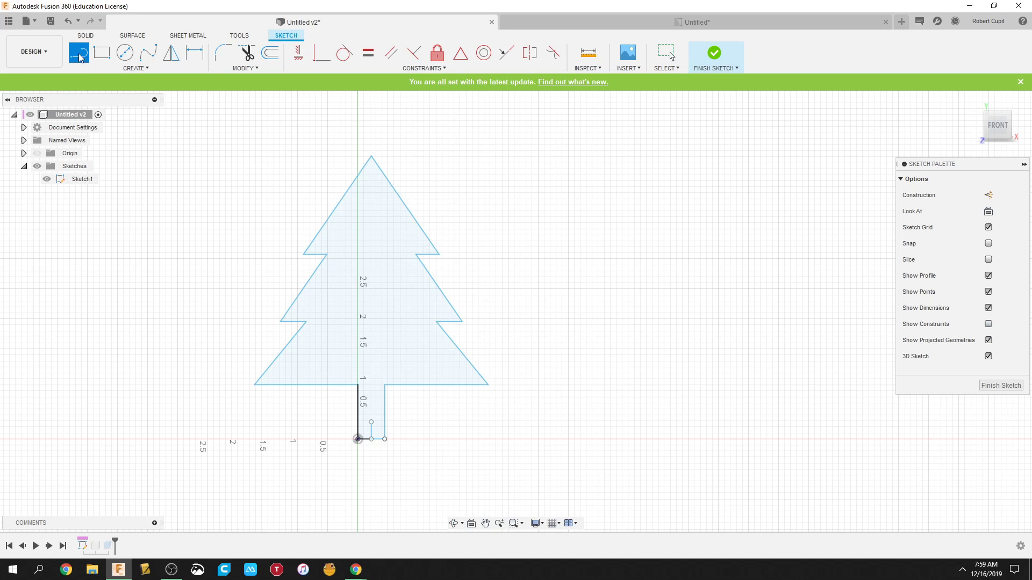
scroll(345, 403, up, 5)
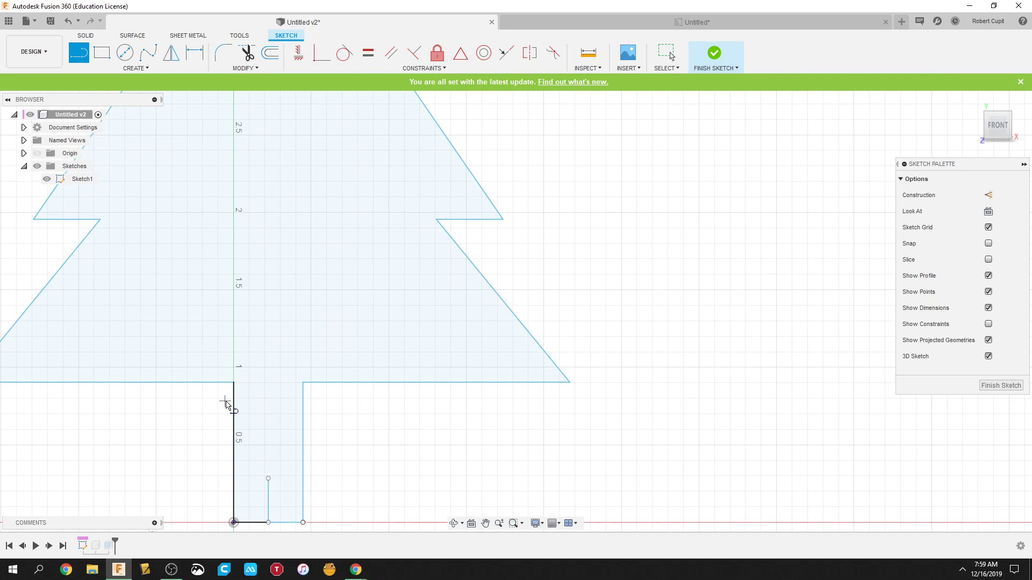
click(233, 382)
click(303, 382)
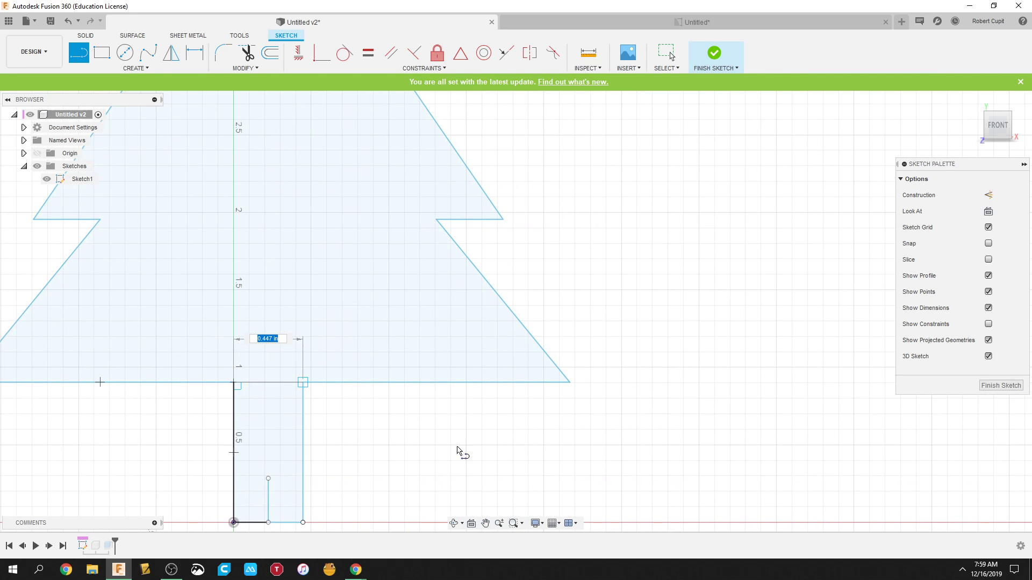
right_click(360, 431)
click(398, 439)
scroll(365, 423, down, 4)
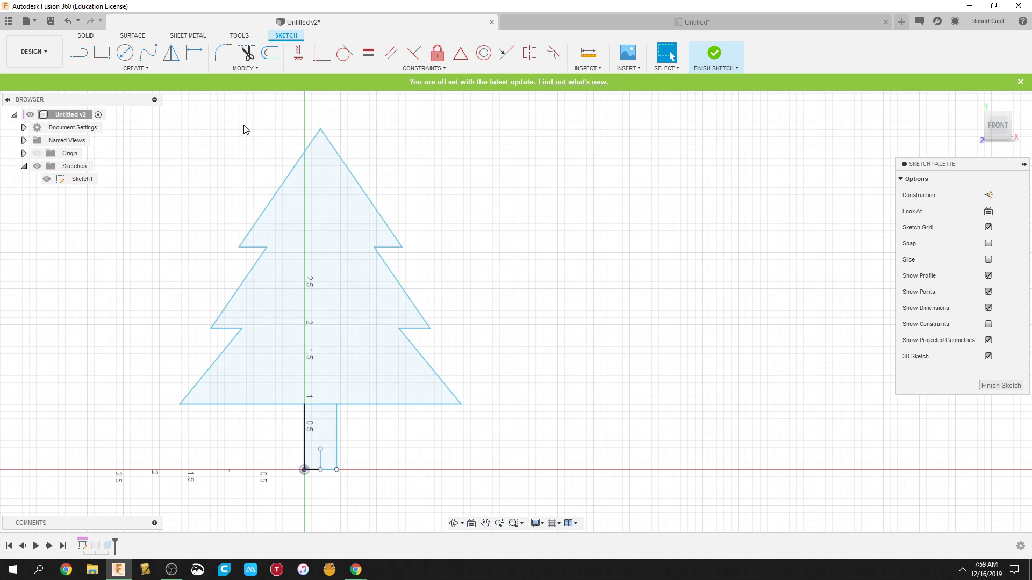
Sketch a trial circle beside the tree.
click(120, 58)
click(577, 192)
click(666, 304)
scroll(546, 268, down, 2)
drag(491, 322, 452, 363)
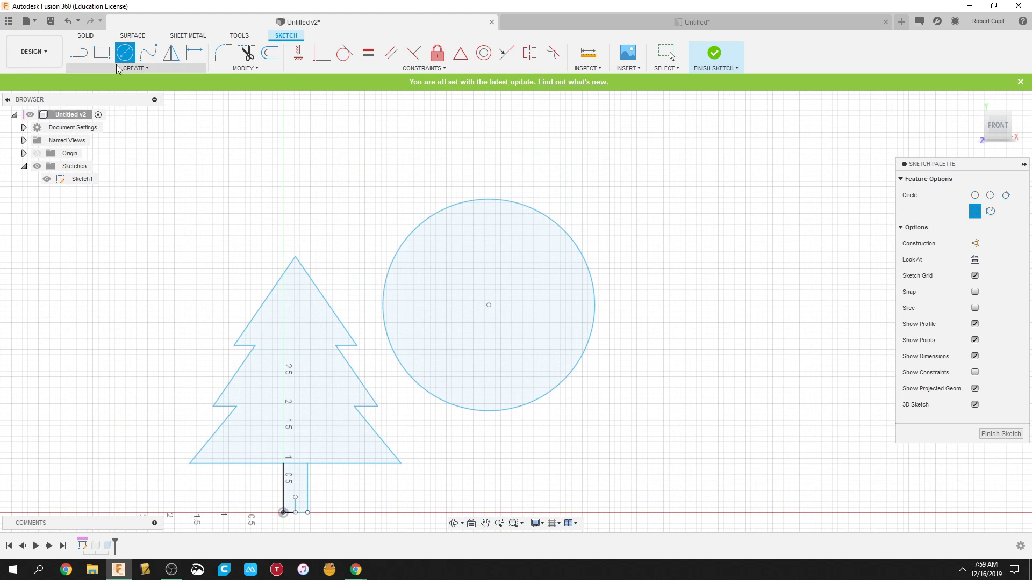
Draw a diagonal trial line cutting across the circle.
key(l)
click(442, 419)
click(600, 196)
right_click(669, 302)
click(691, 319)
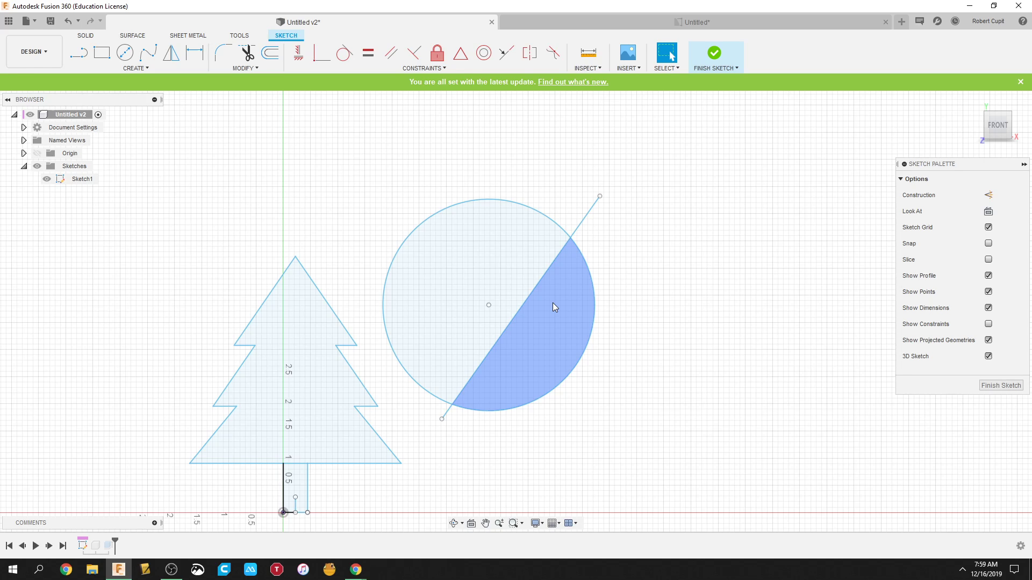
Undo the trial line and circle, then finish the sketch.
scroll(308, 385, down, 2)
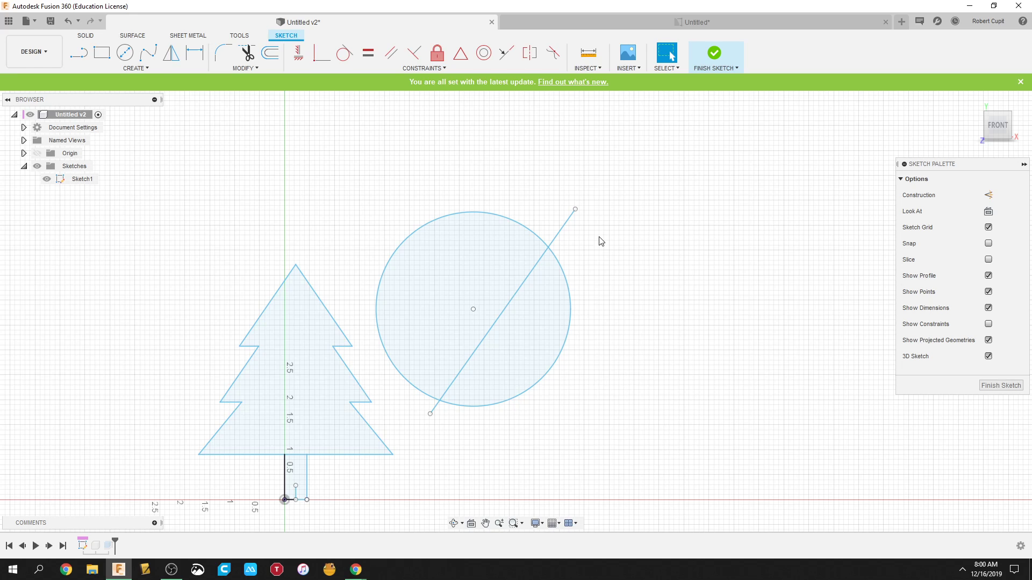
click(66, 24)
click(66, 24)
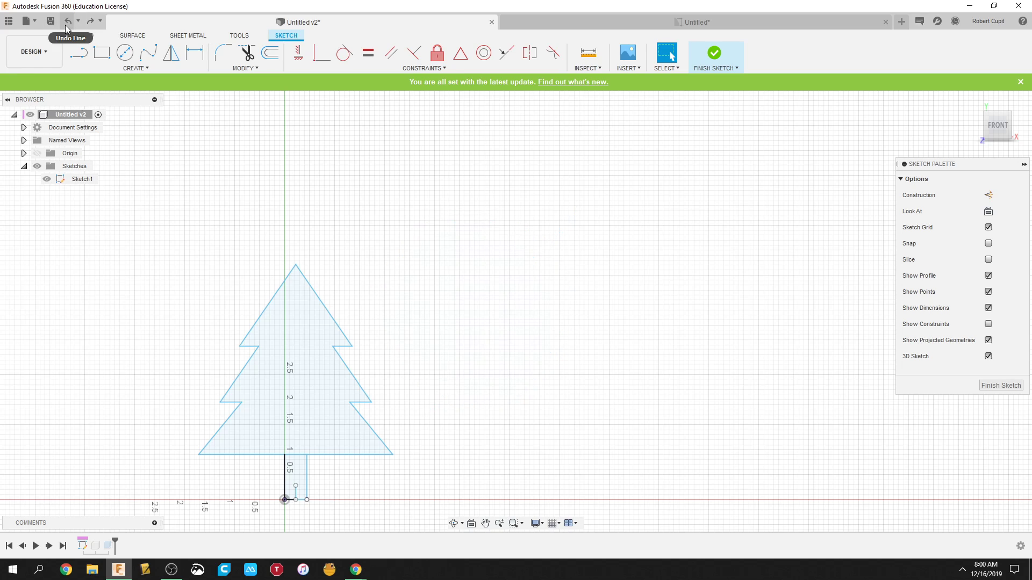
click(66, 25)
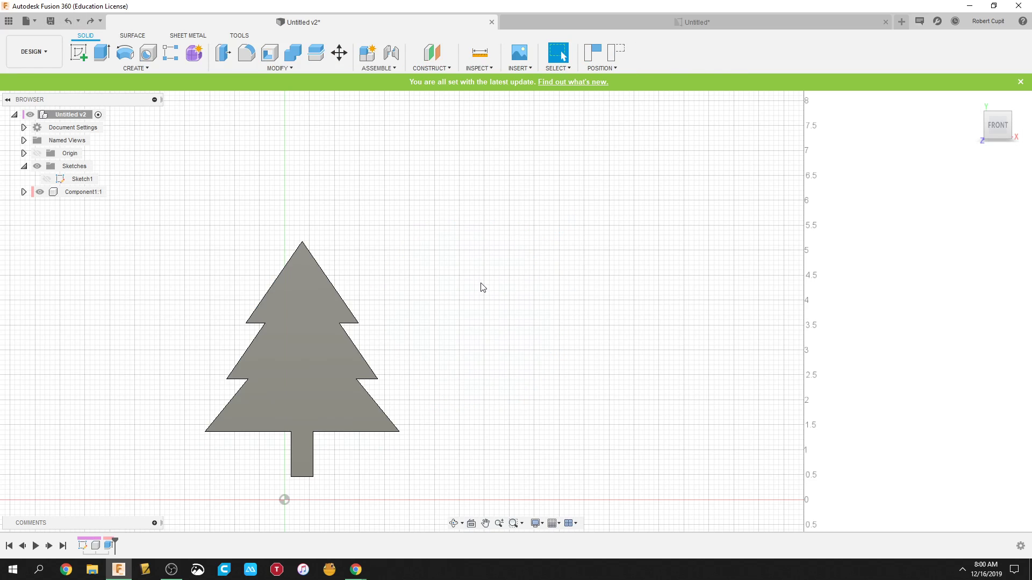
On the tree drawing sheet, output a PDF and accept the default PDF settings.
click(623, 18)
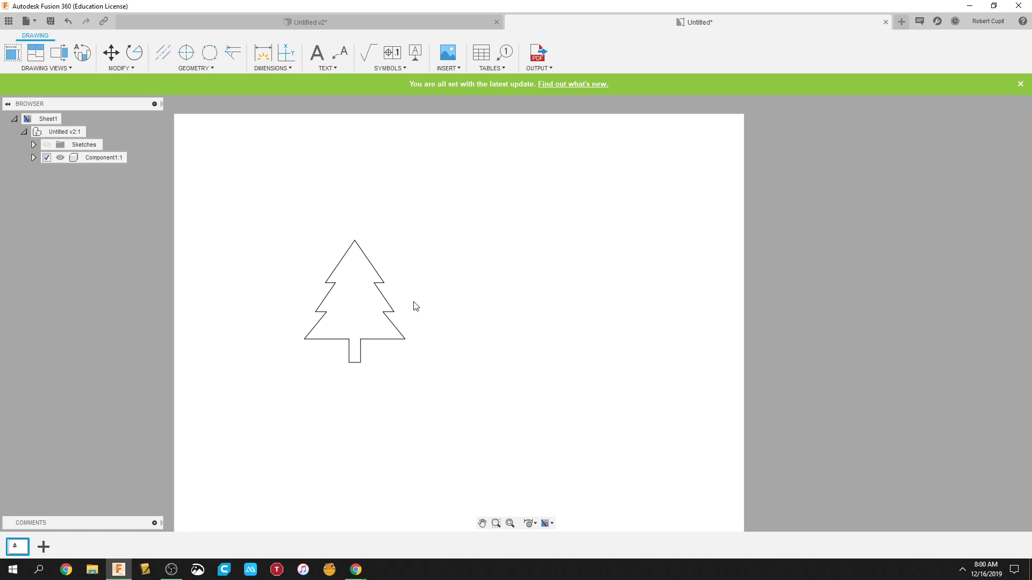
click(536, 69)
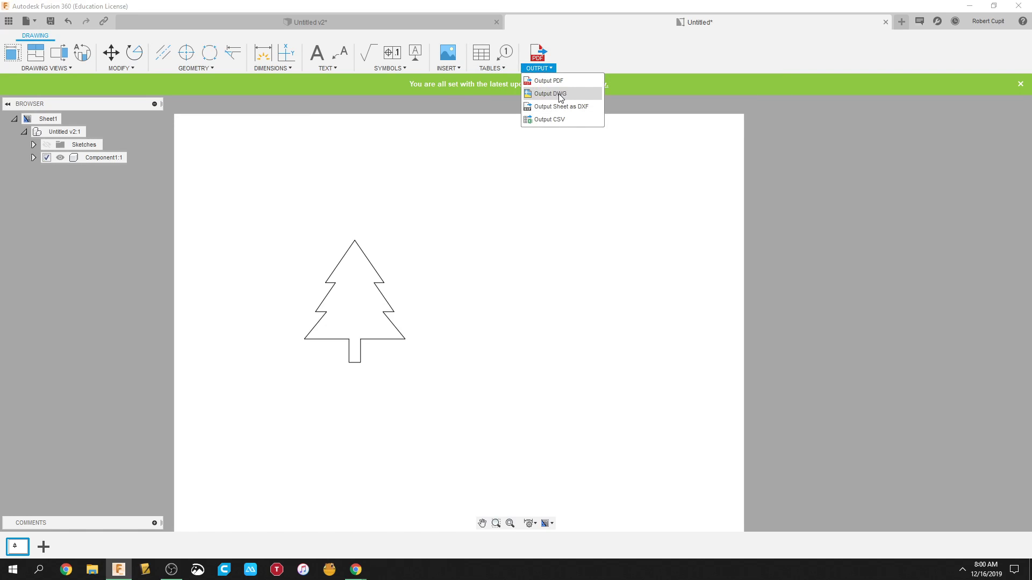
click(562, 81)
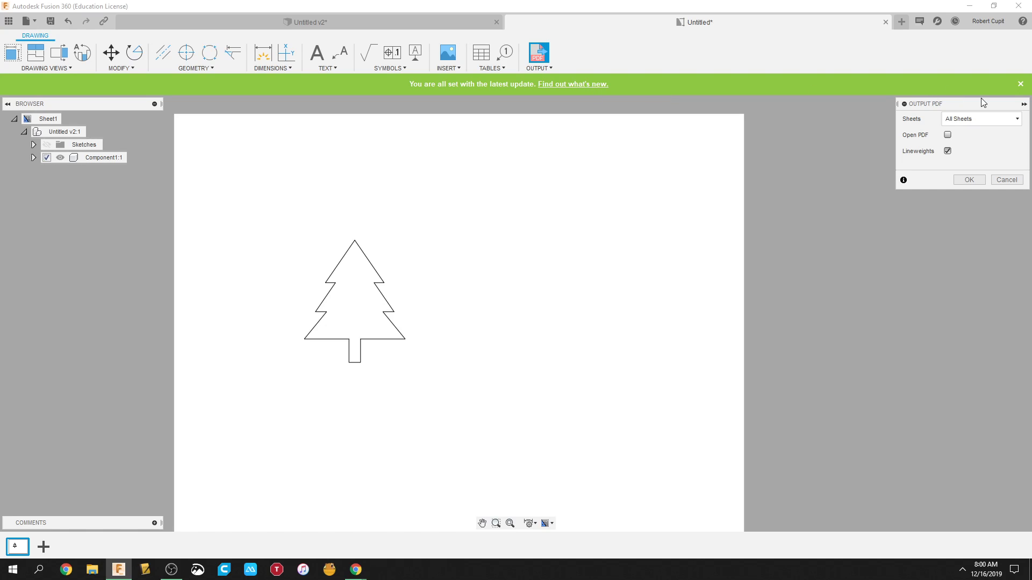
drag(982, 102, 636, 104)
click(623, 183)
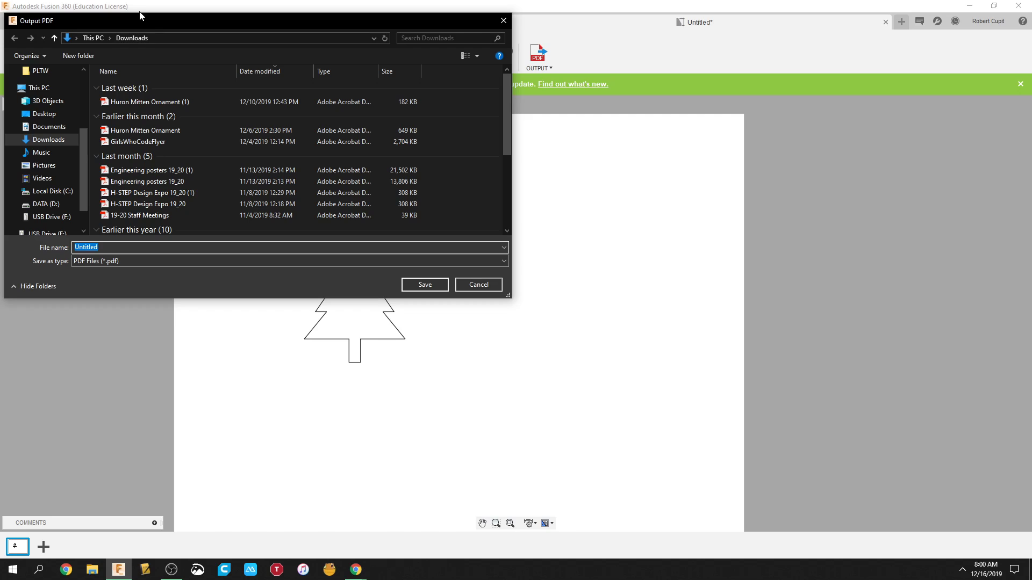
Save the PDF as Holiday Tree on the Desktop.
drag(140, 12, 141, 29)
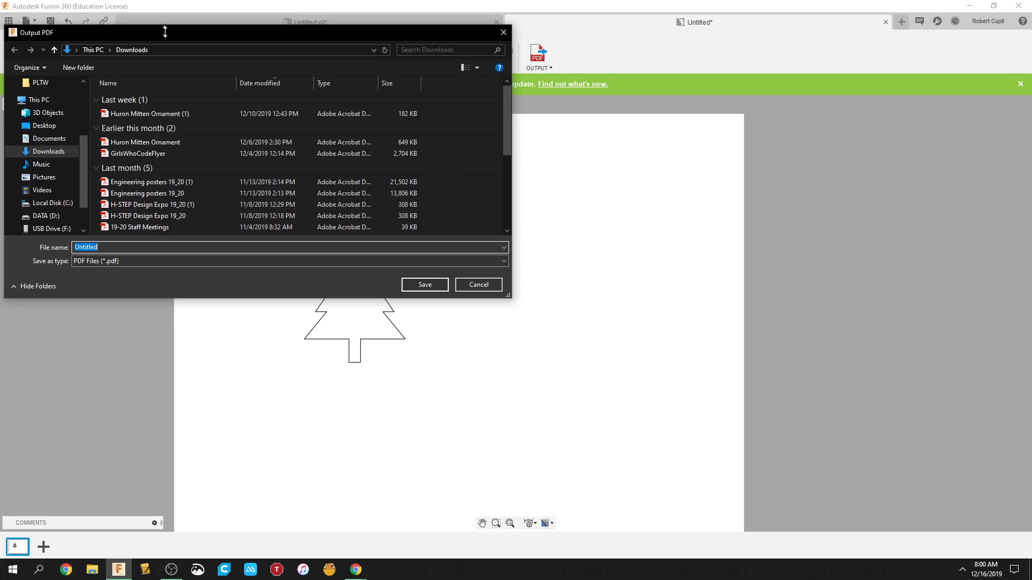
click(59, 130)
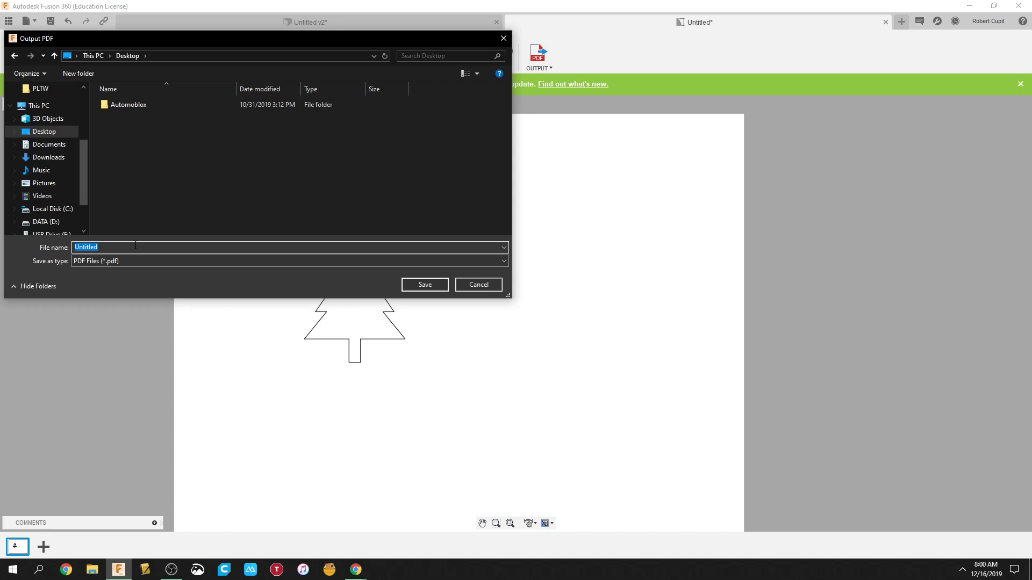
key(BackSpace)
click(440, 284)
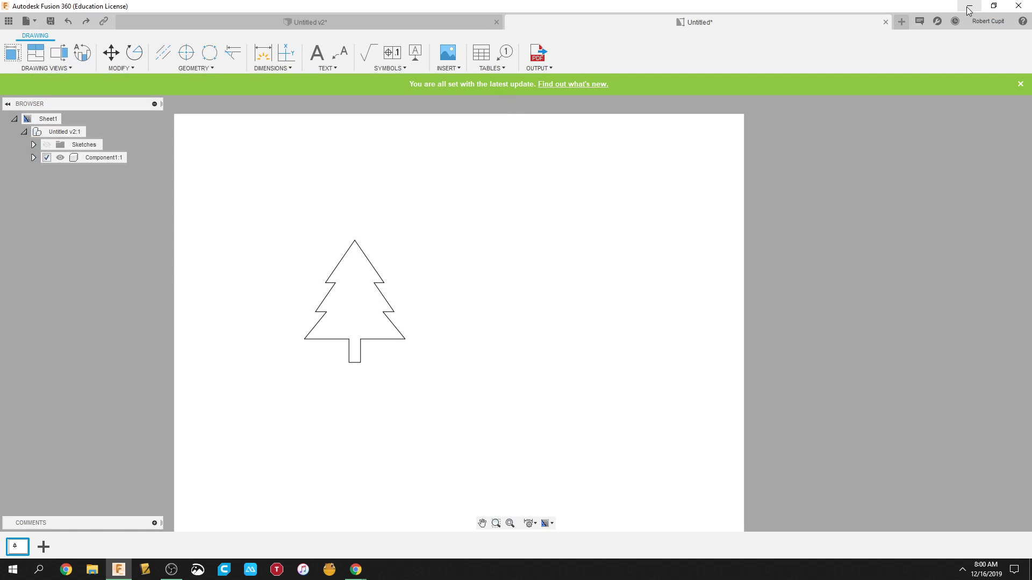
Minimize Fusion 360 and turn on Show desktop icons.
click(968, 11)
right_click(213, 268)
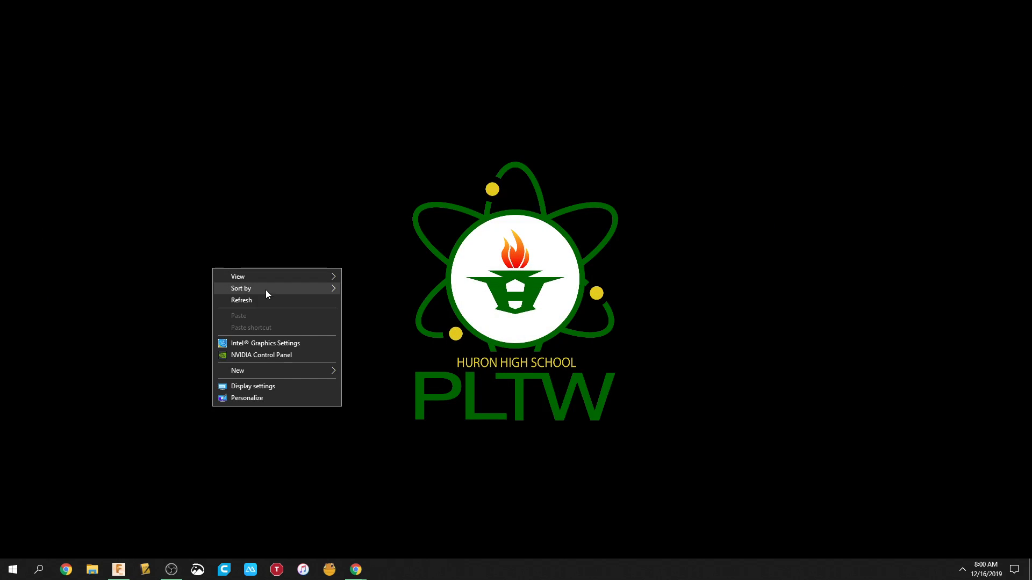
mouse_move(266, 278)
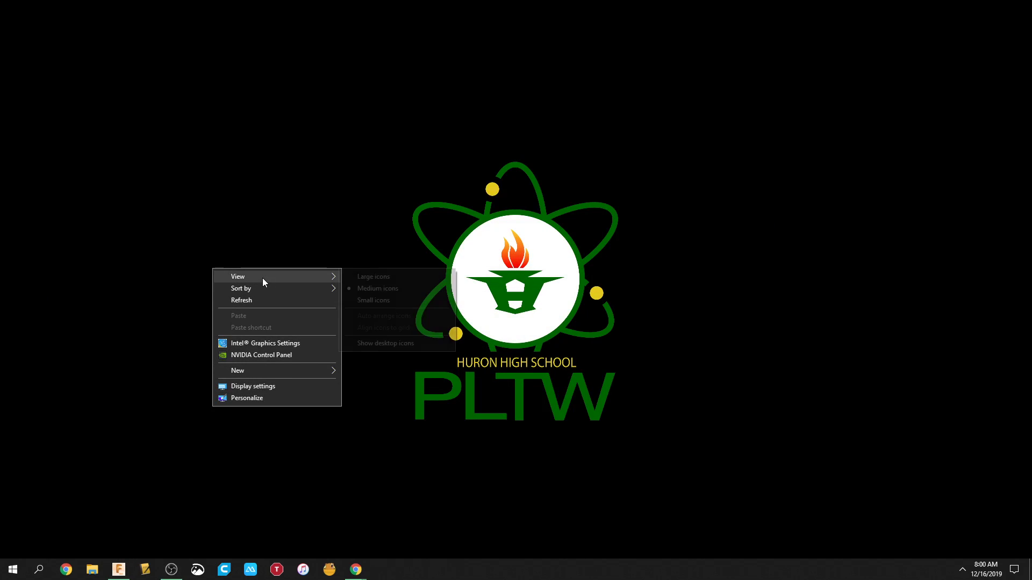
click(382, 343)
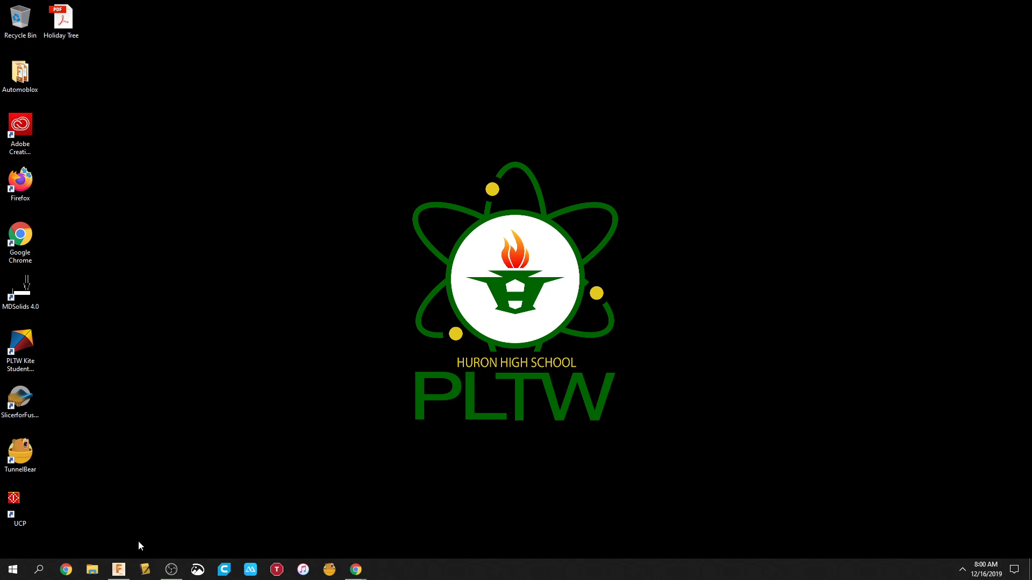
Launch Adobe Illustrator 2019 from the Start menu.
click(13, 569)
scroll(91, 473, down, 2)
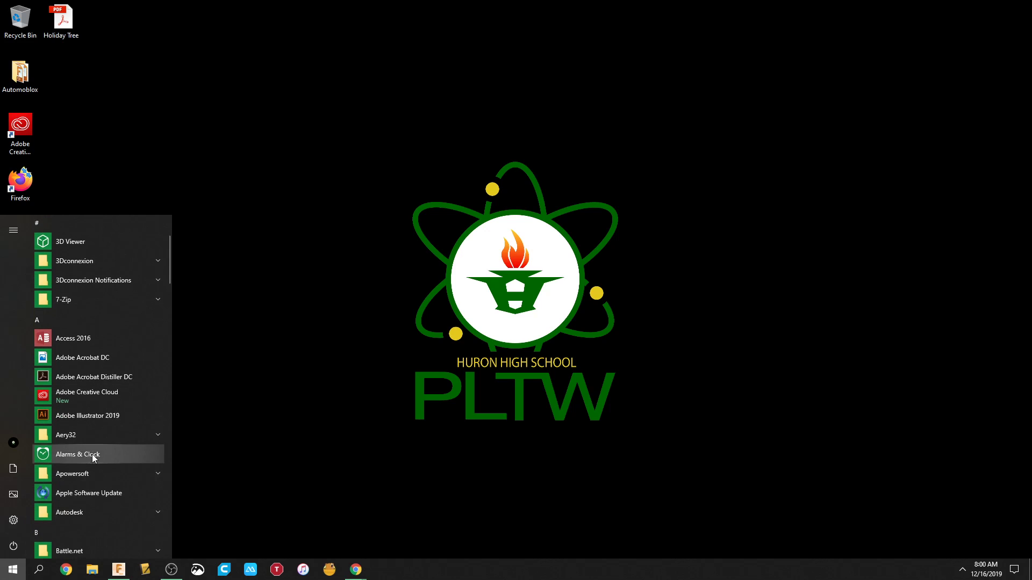
click(92, 419)
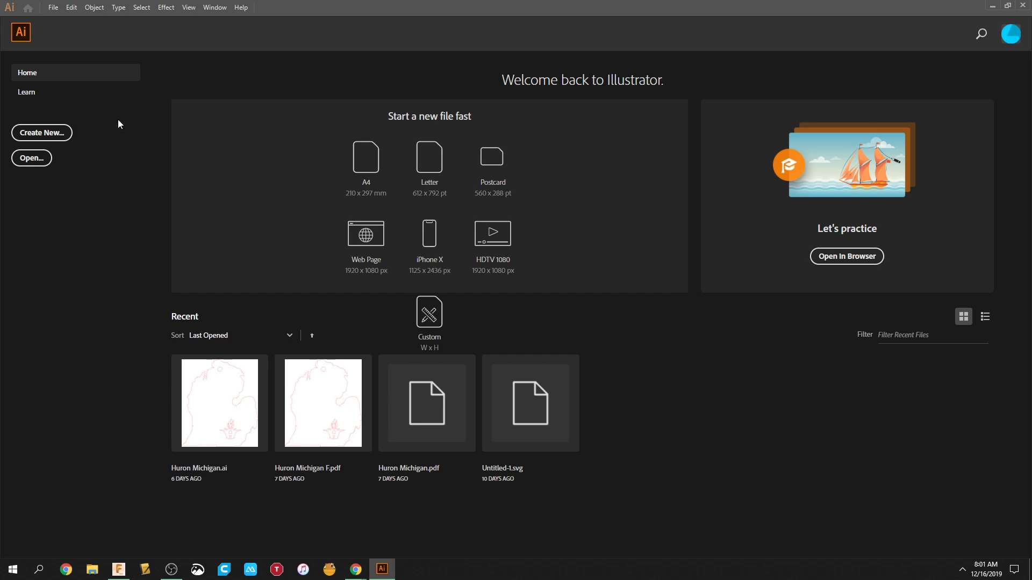
Start a new Art & Illustration document with units set to inches.
click(56, 133)
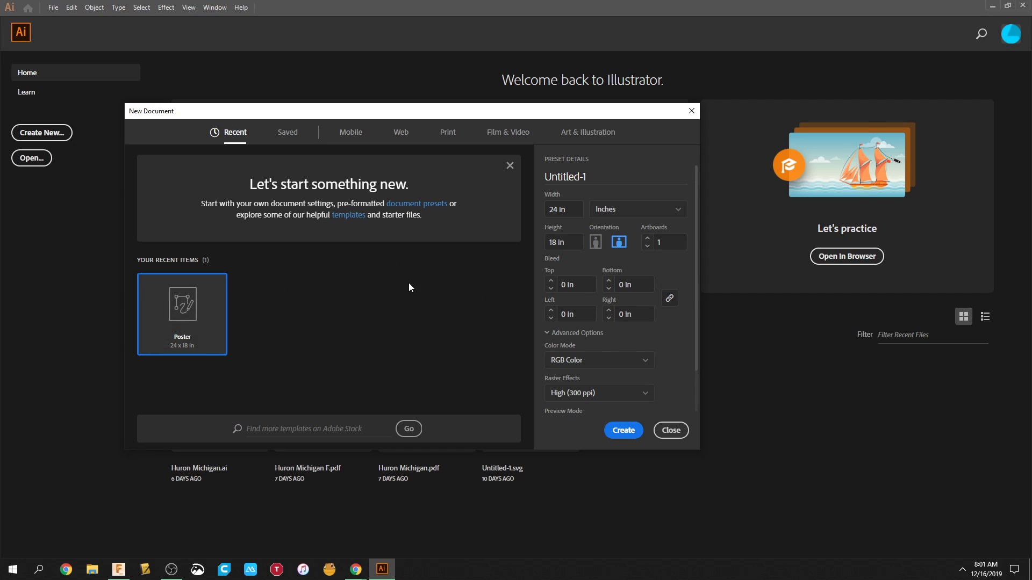
click(575, 134)
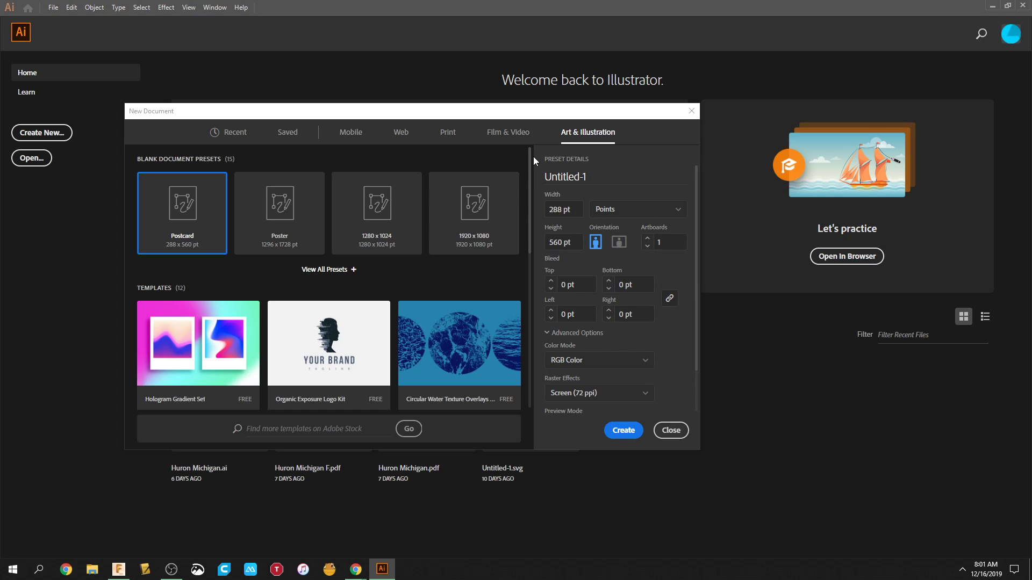
click(618, 211)
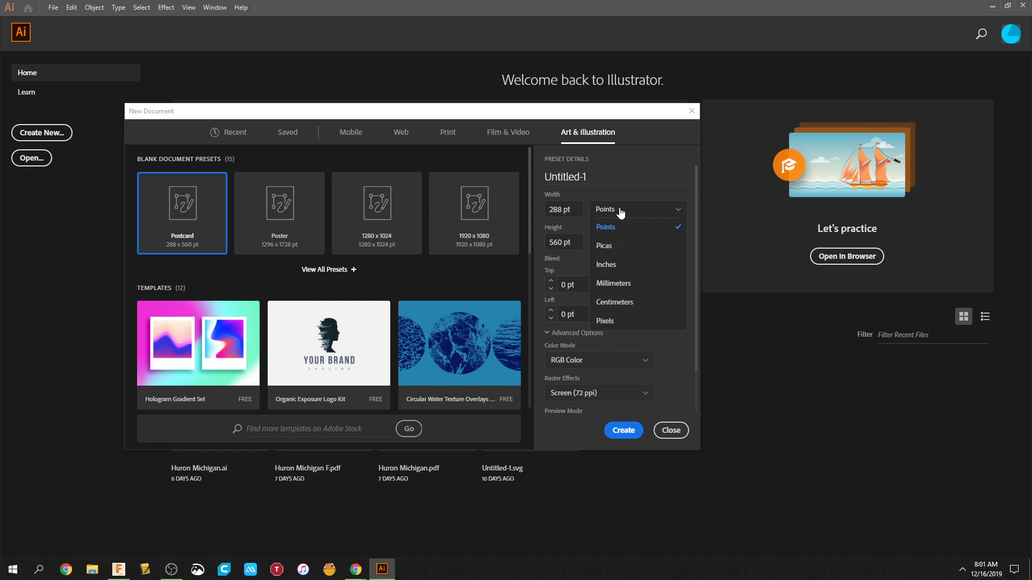
click(613, 264)
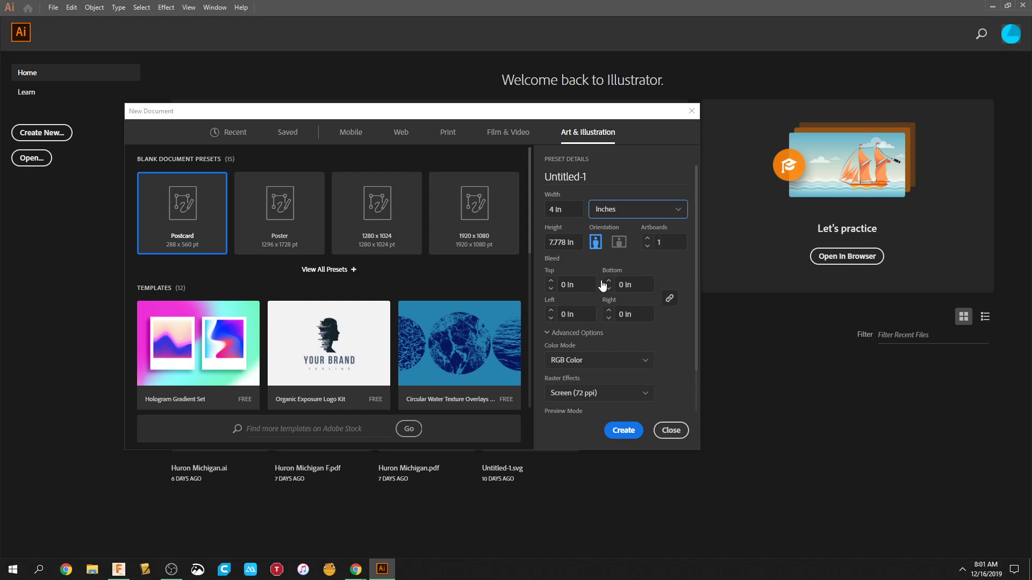
Set the document size to 24 in wide by 18 in high.
click(562, 209)
text(22)
key(BackSpace)
text(4)
click(575, 240)
key(ctrl+a)
text(18)
click(676, 262)
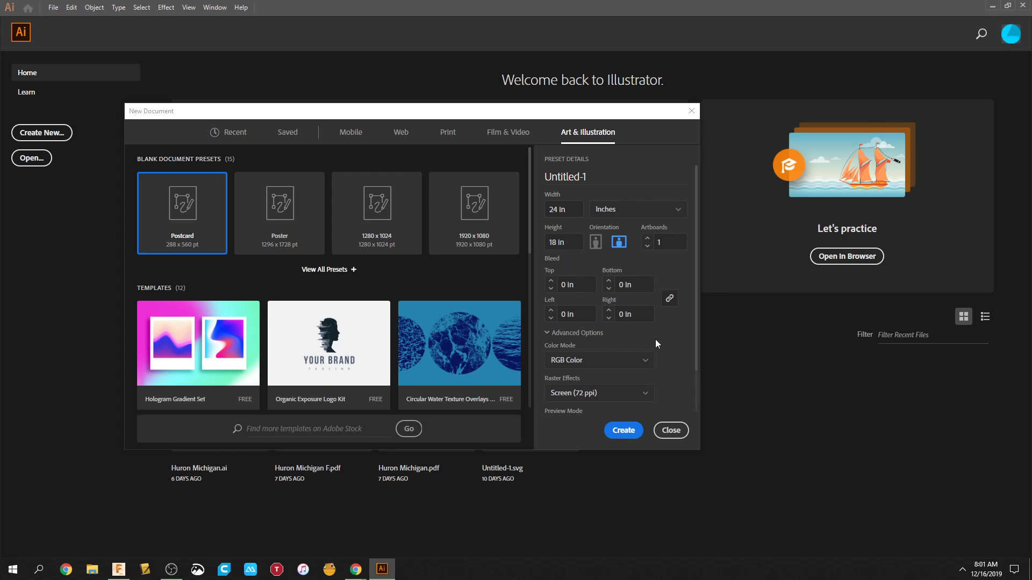
Create the new document in RGB colour with High (300 ppi) raster effects.
click(577, 337)
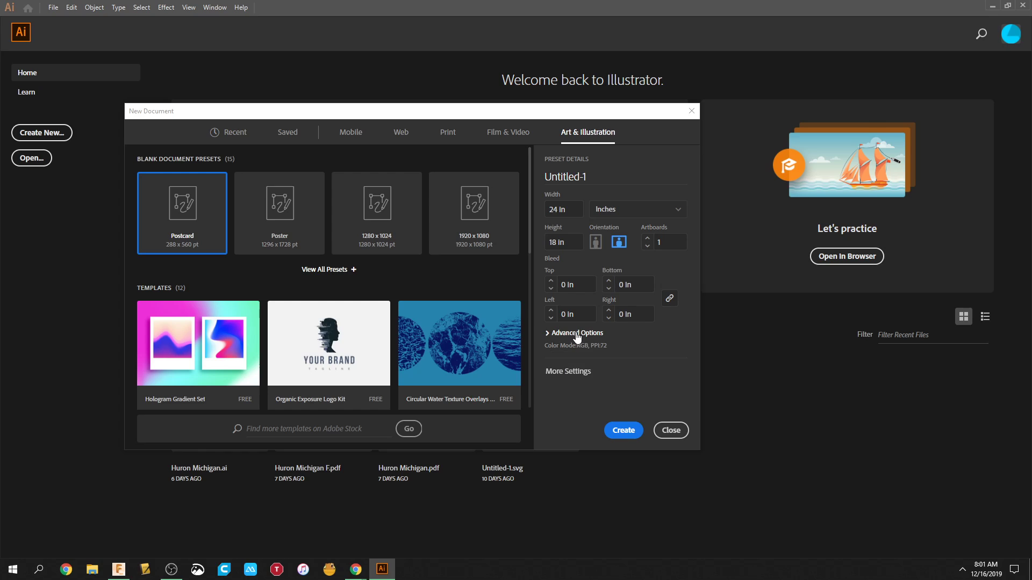
click(578, 336)
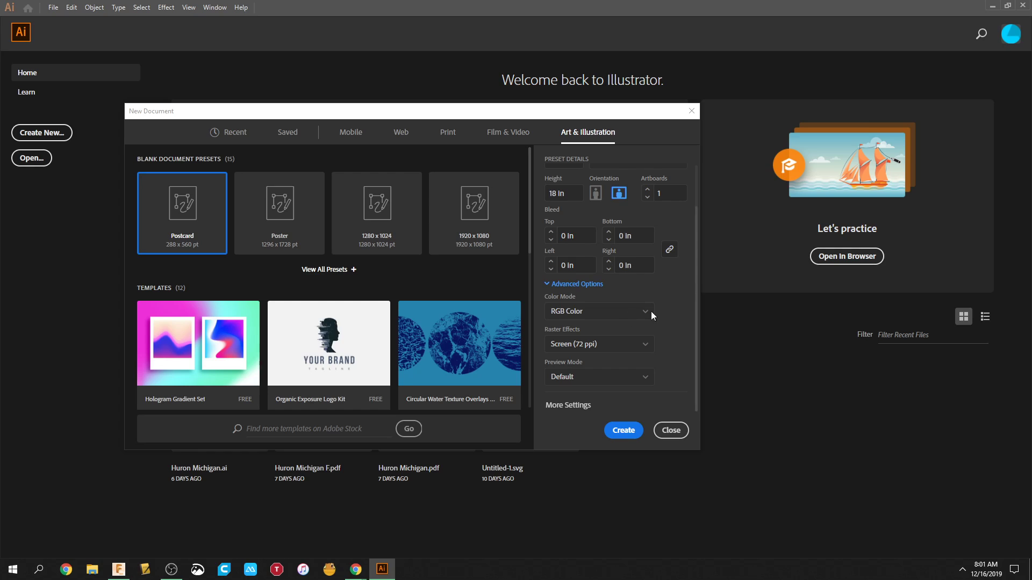
click(599, 314)
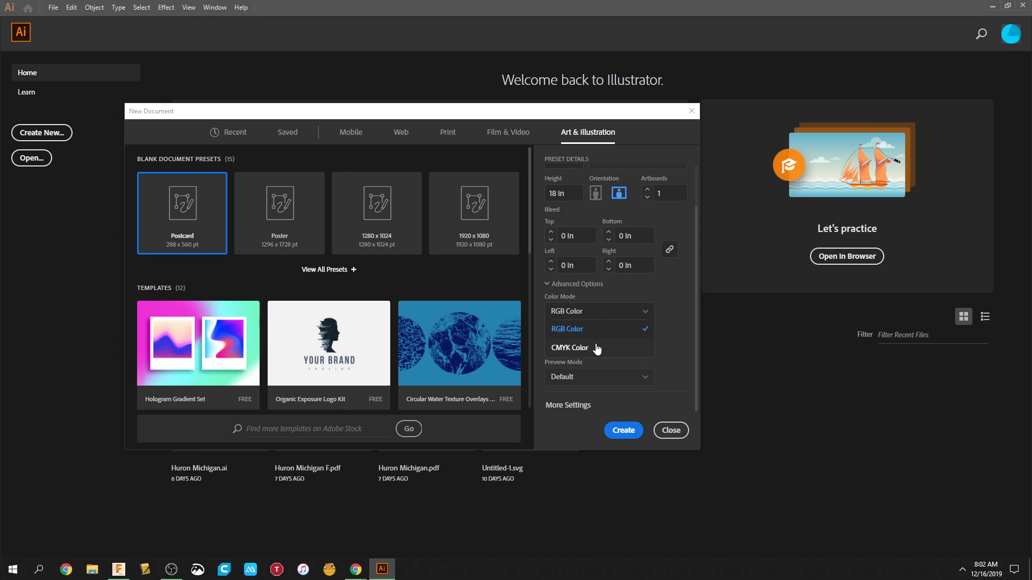
click(598, 329)
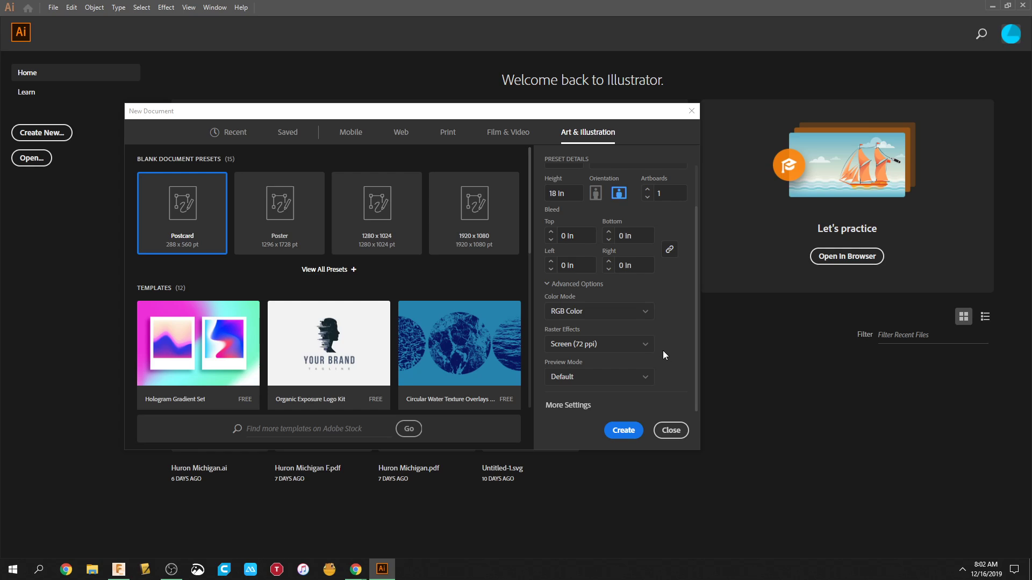
click(648, 345)
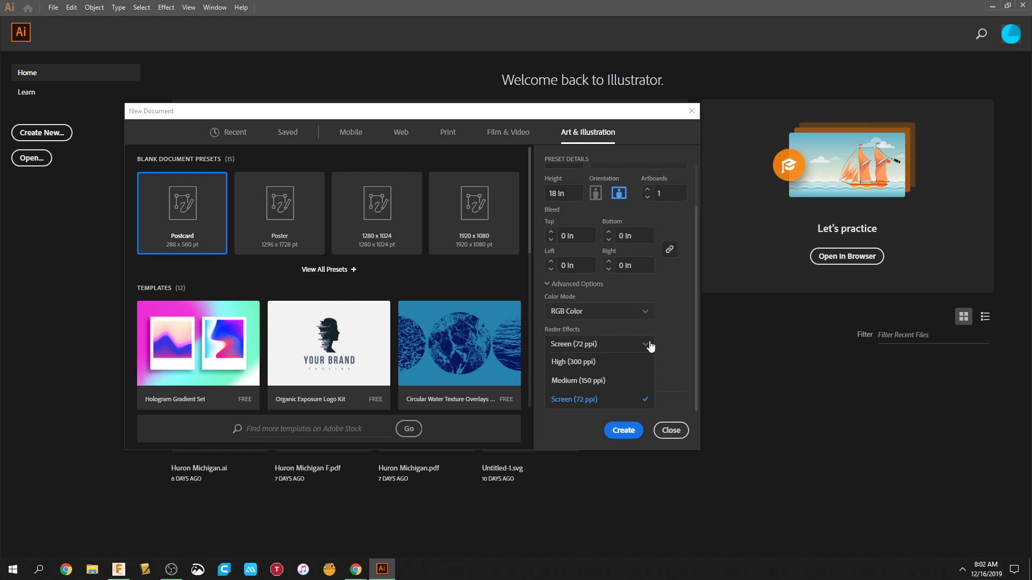
click(608, 362)
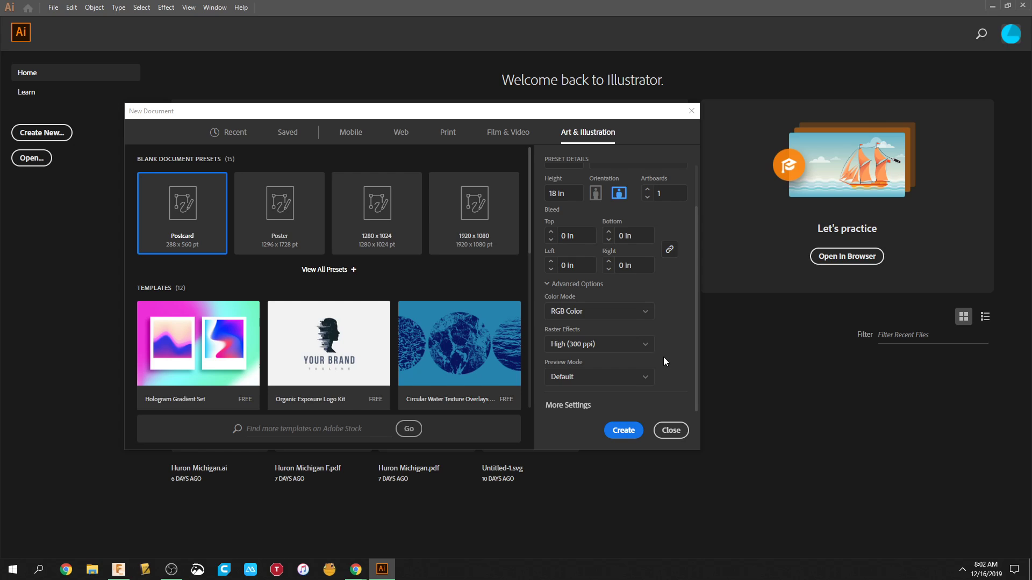
click(670, 430)
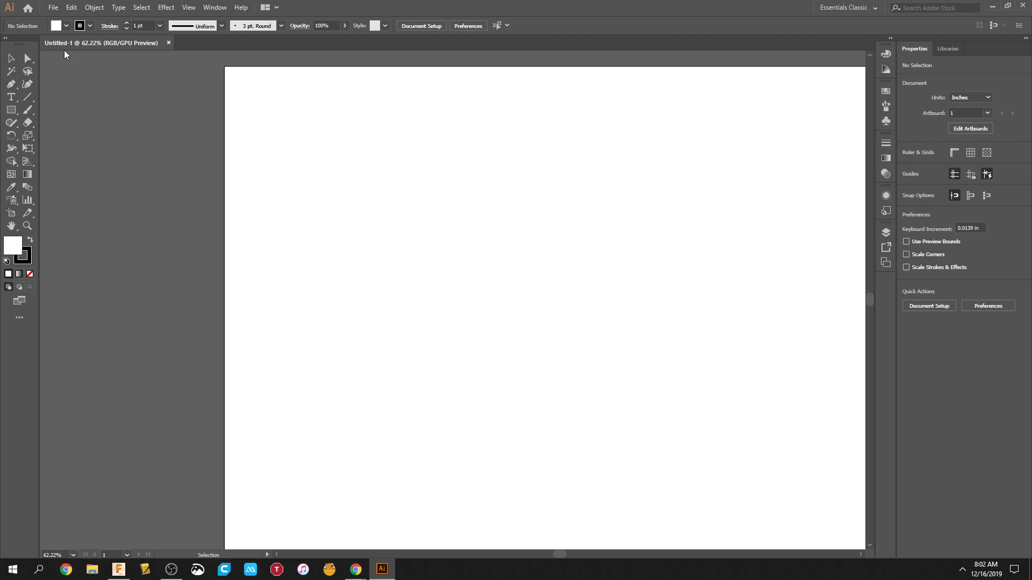
Open Holiday Tree.pdf from the Desktop.
click(54, 7)
click(64, 43)
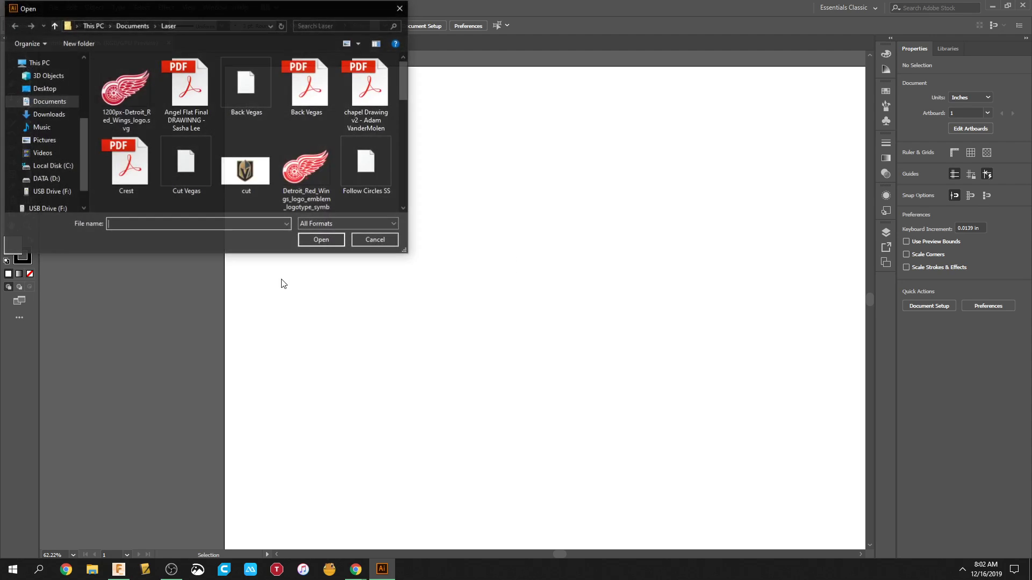
click(44, 88)
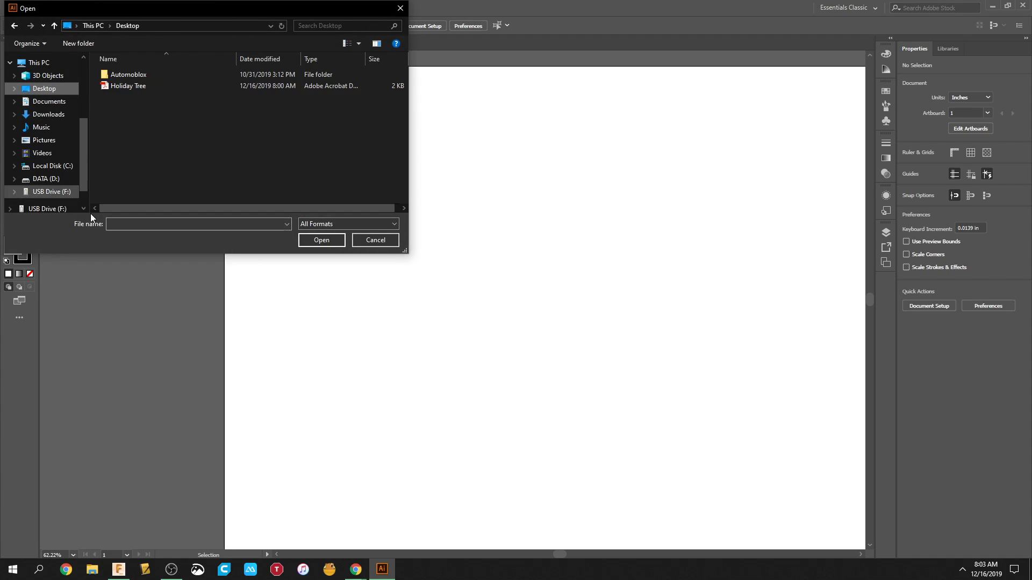
click(129, 85)
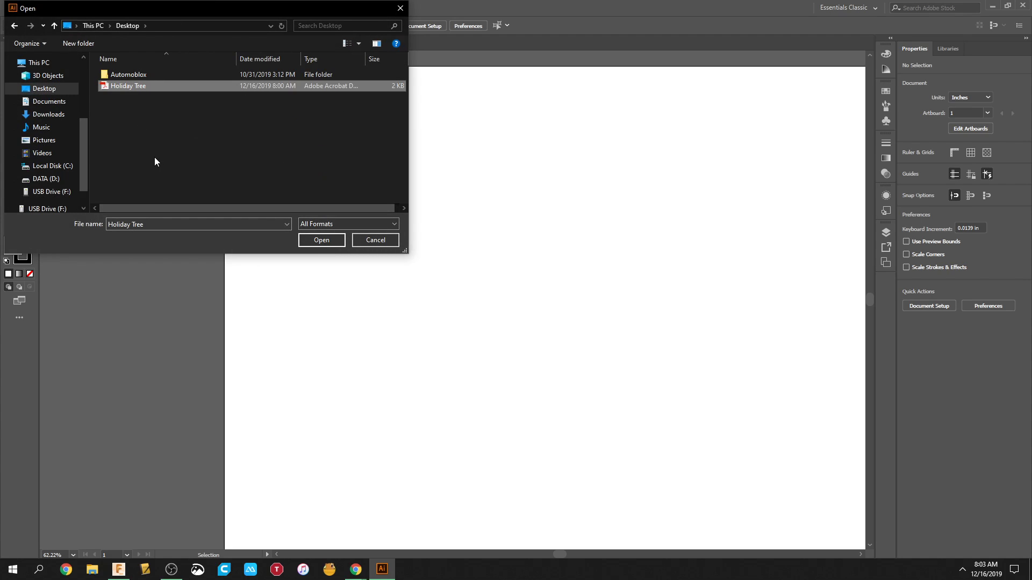
click(307, 240)
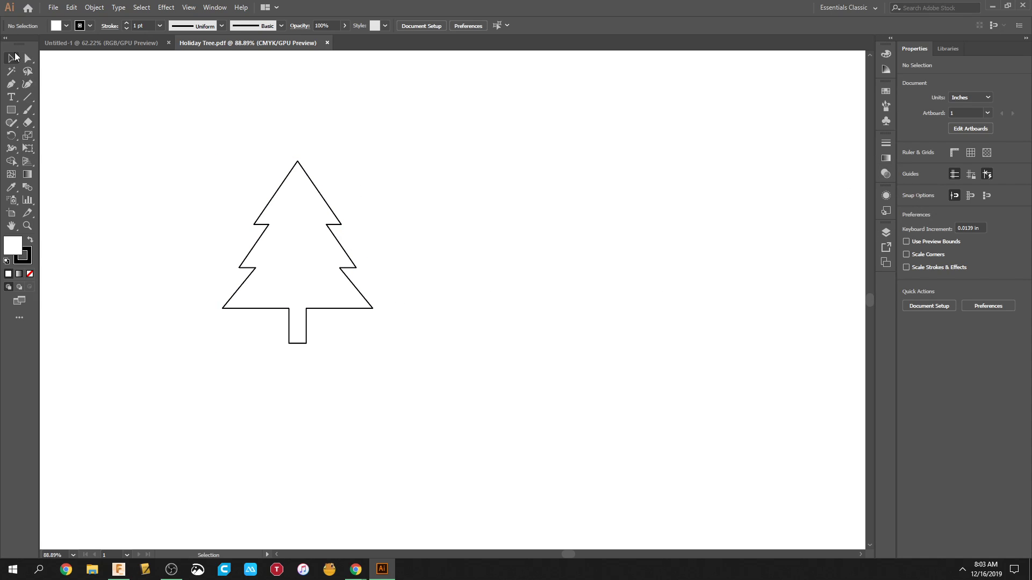
Select the tree outline path with the Direct Selection Tool and zoom in on its anchor points.
click(30, 56)
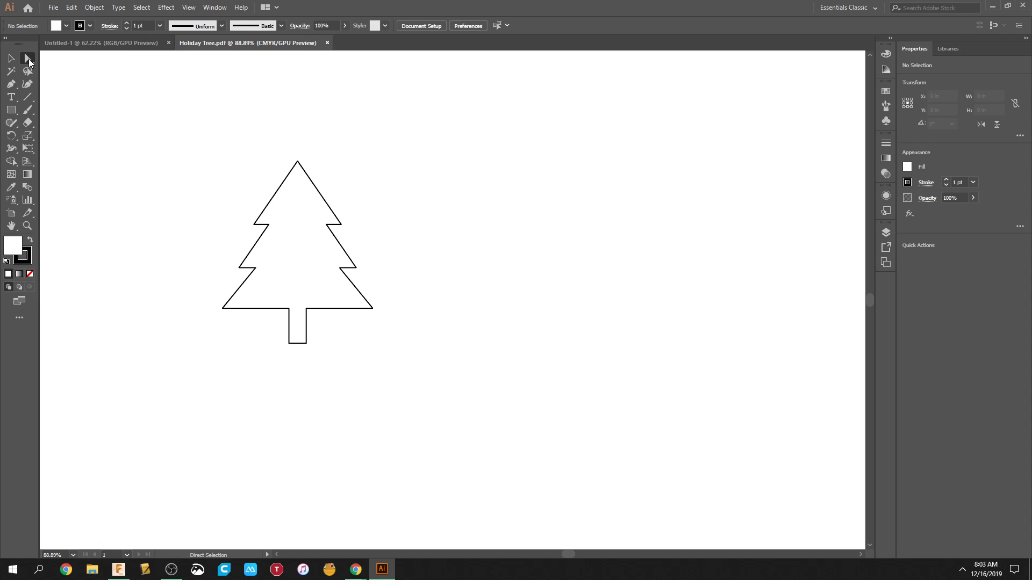
click(278, 201)
scroll(325, 267, up, 1)
scroll(279, 242, up, 2)
scroll(276, 240, down, 1)
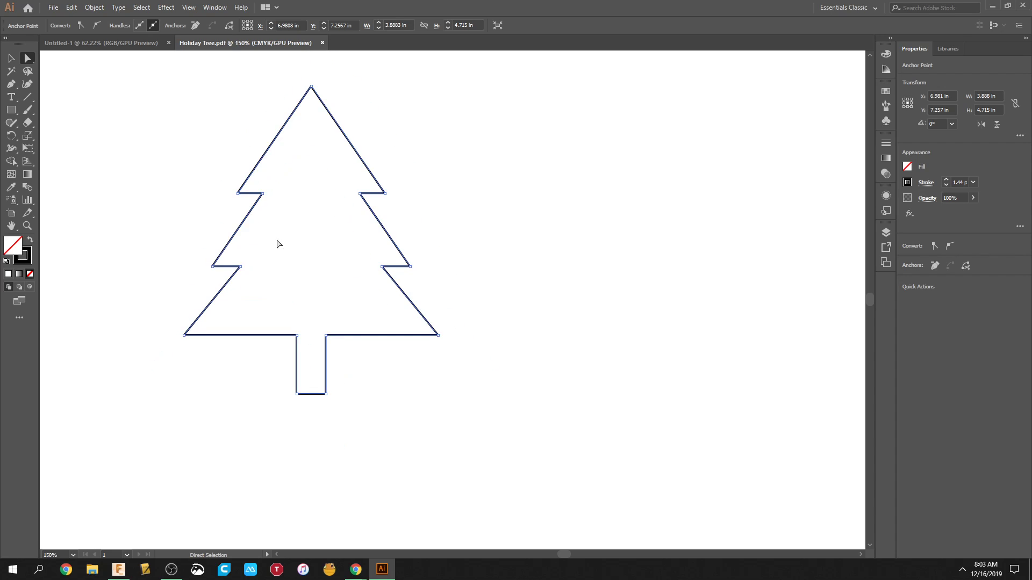
scroll(291, 208, up, 1)
scroll(283, 217, down, 1)
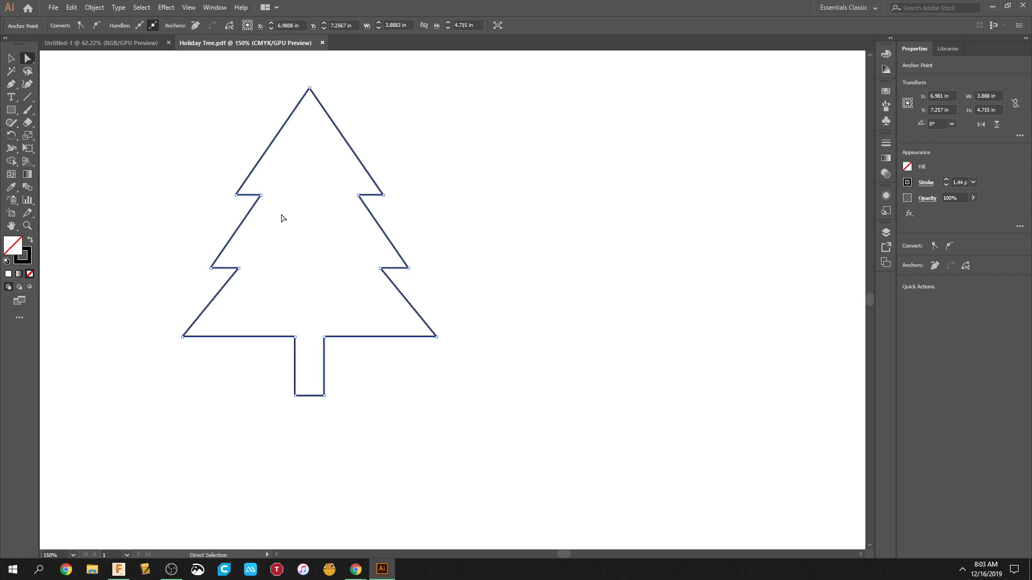
scroll(284, 218, down, 2)
scroll(284, 217, up, 3)
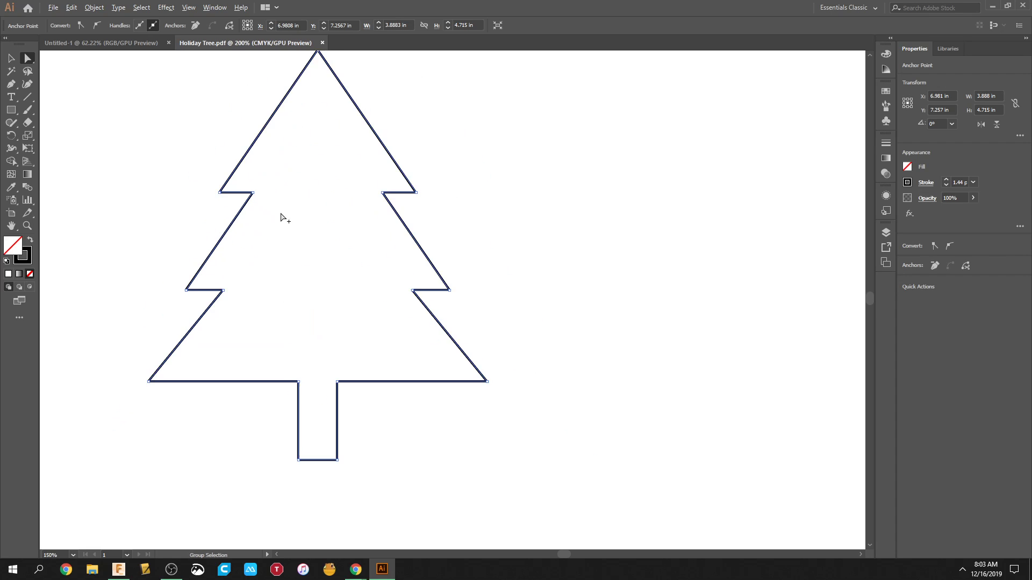
ctrl+scroll(277, 219, left, 1)
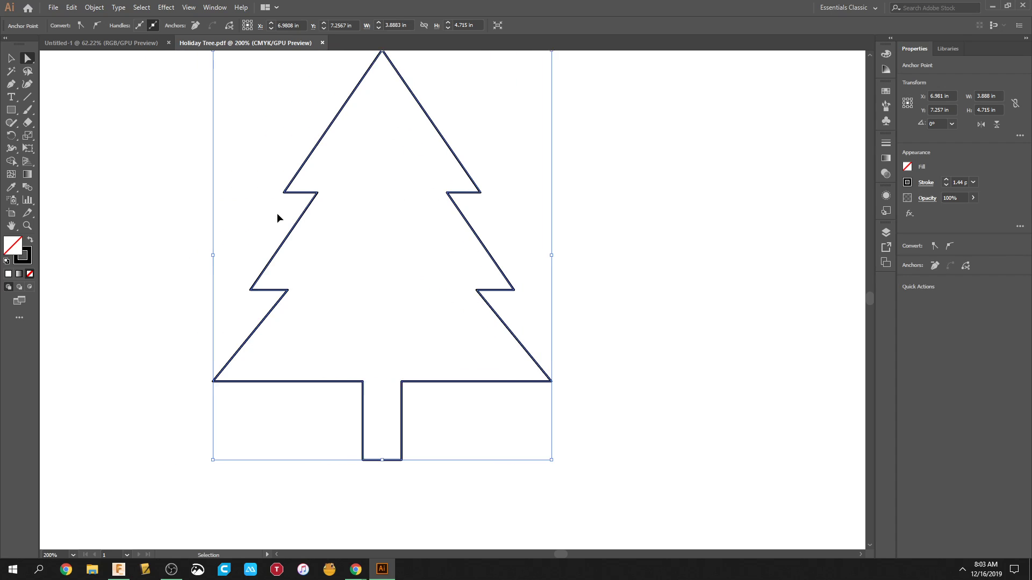
ctrl+scroll(278, 222, right, 2)
ctrl+scroll(277, 230, left, 2)
ctrl+scroll(270, 226, right, 1)
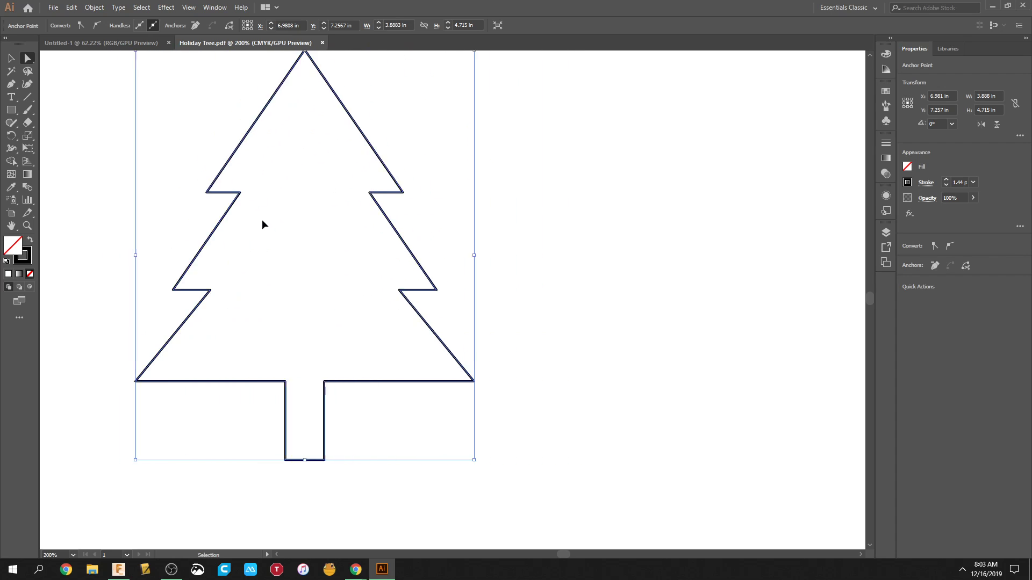
scroll(261, 226, up, 3)
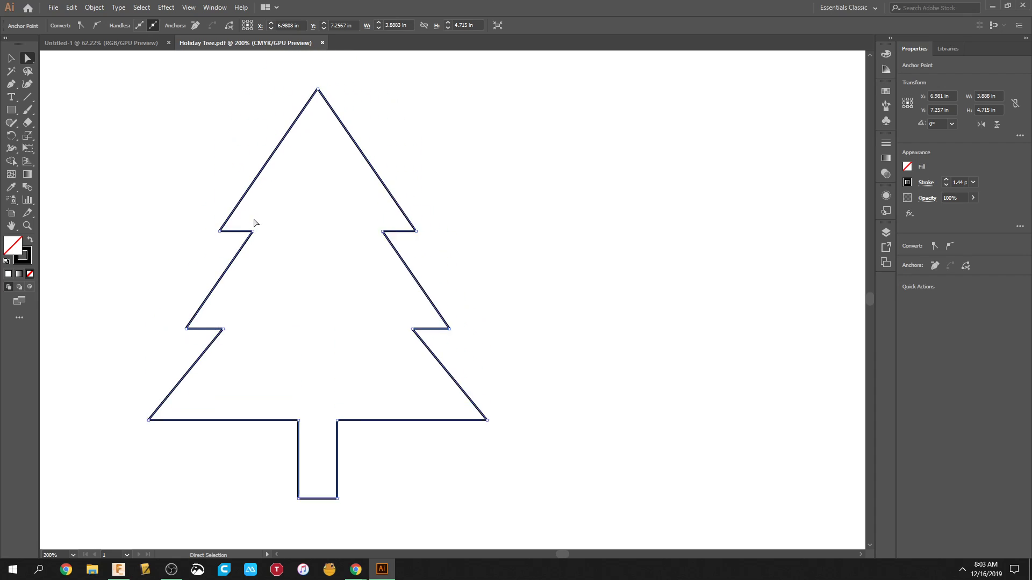
scroll(258, 224, down, 1)
scroll(253, 222, down, 2)
scroll(248, 232, up, 3)
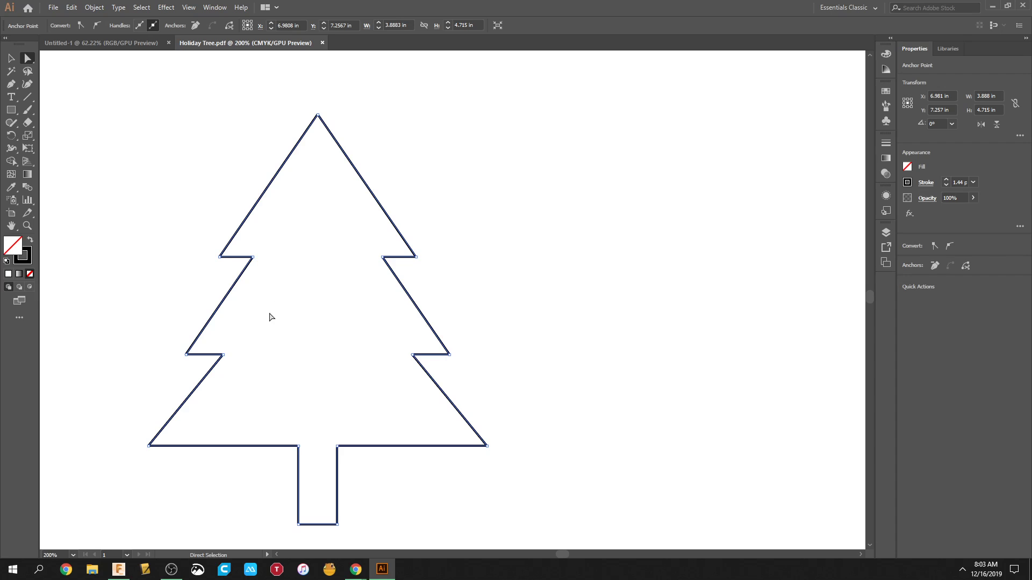
scroll(302, 328, down, 1)
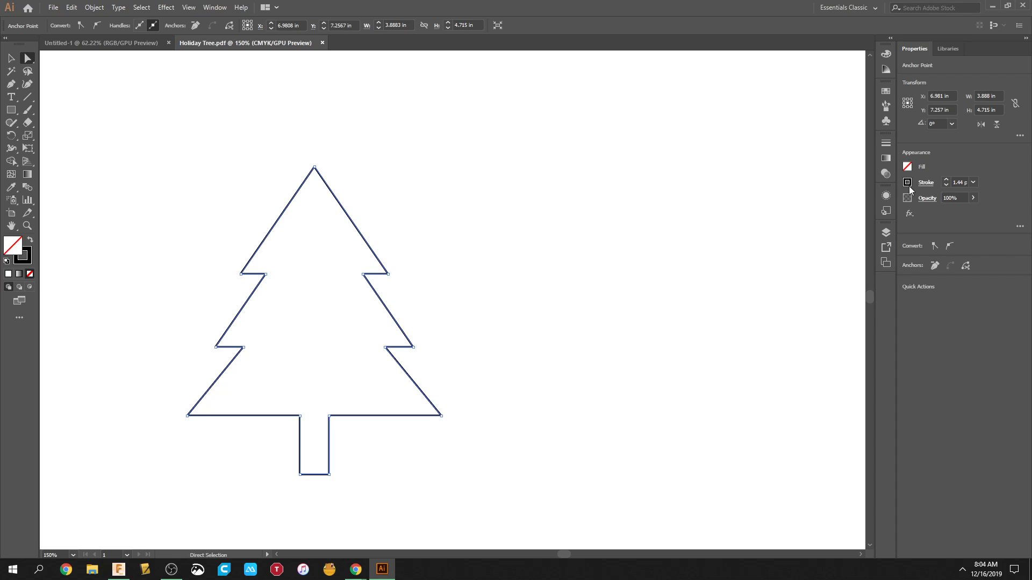
Inspect the tree outline's stroke colour swatches and mixer without changing the colour.
click(908, 186)
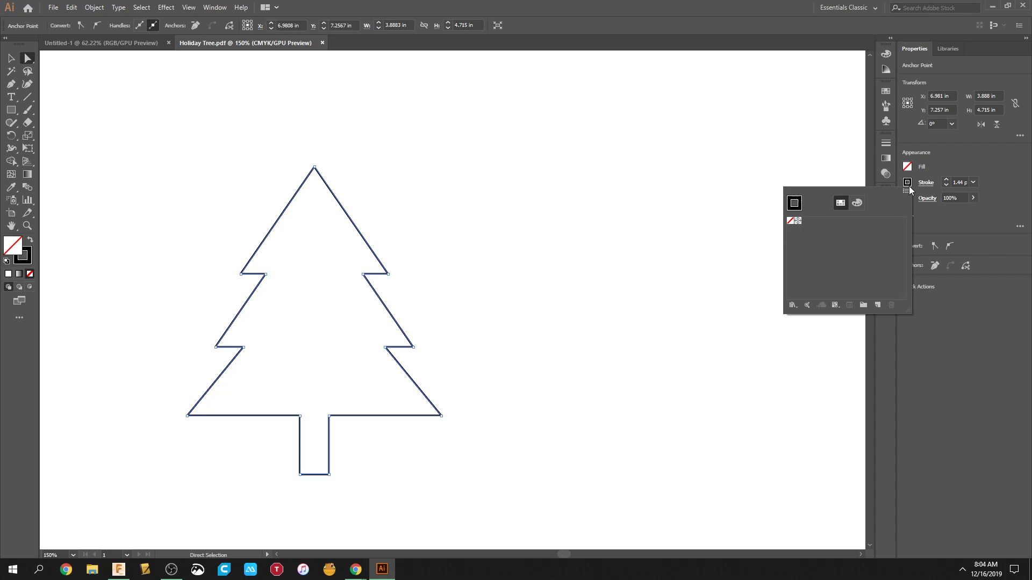
click(856, 204)
click(841, 203)
click(640, 226)
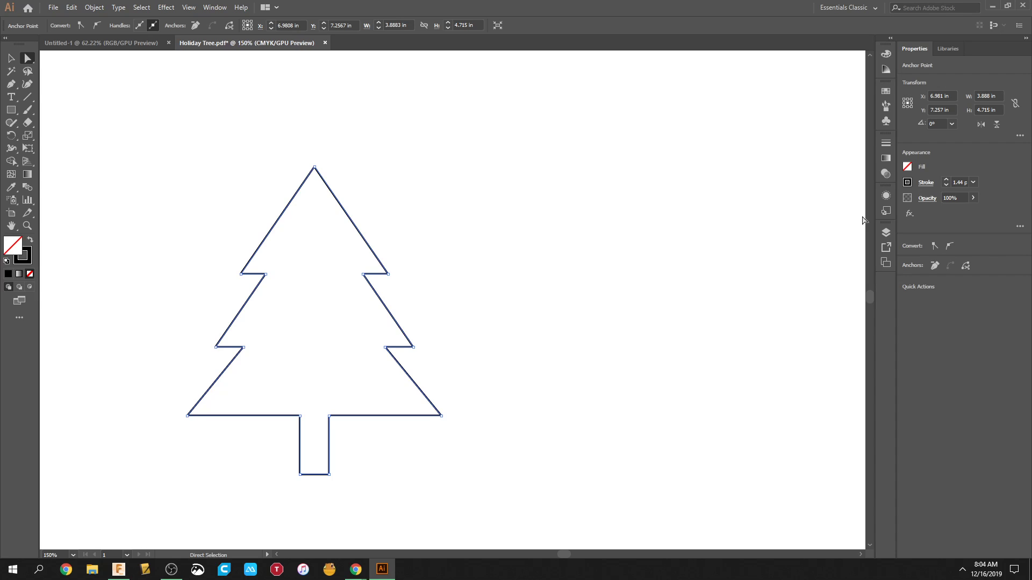
click(907, 187)
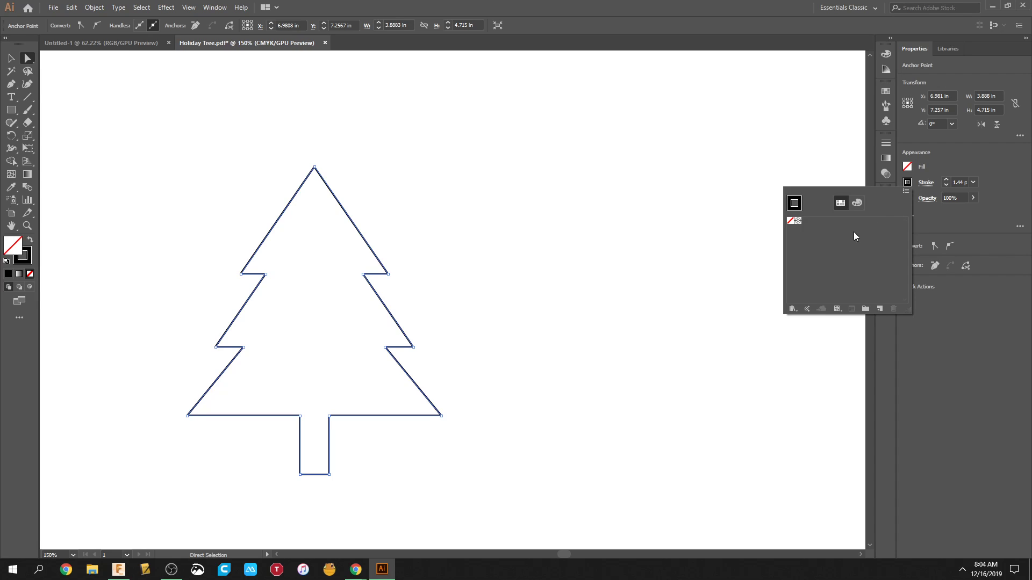
click(637, 239)
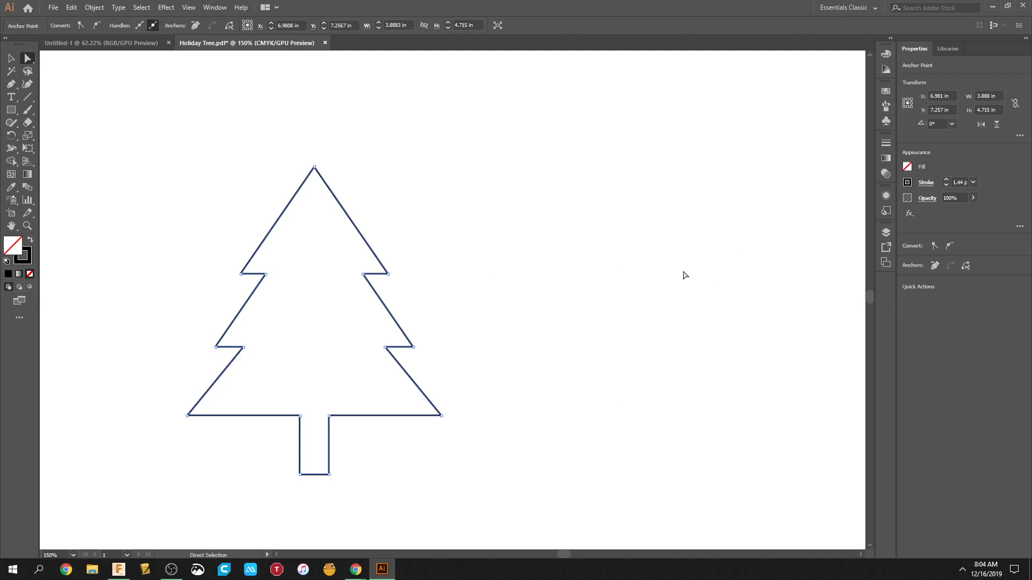
Marquee-select the whole tree clip group and switch to the Selection Tool.
click(683, 274)
drag(156, 140, 474, 517)
key(v)
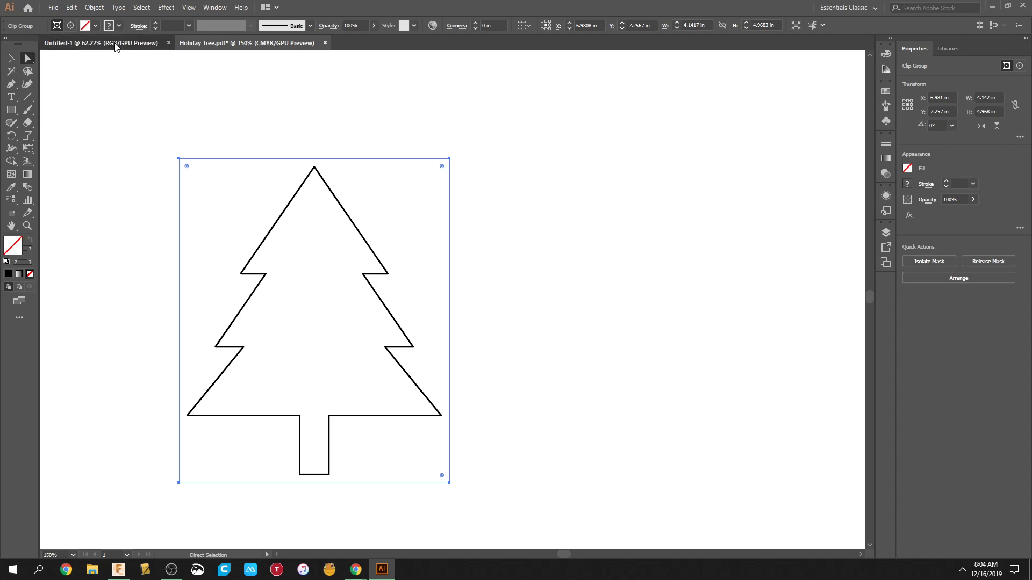
Paste the copied tree into the Untitled-1 document.
click(101, 43)
key(ctrl+v)
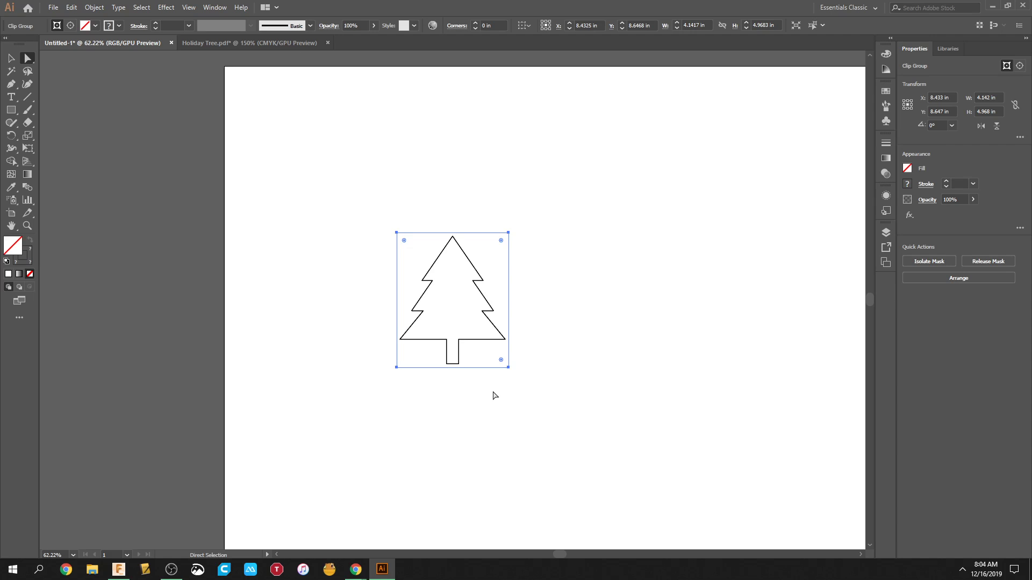
click(546, 334)
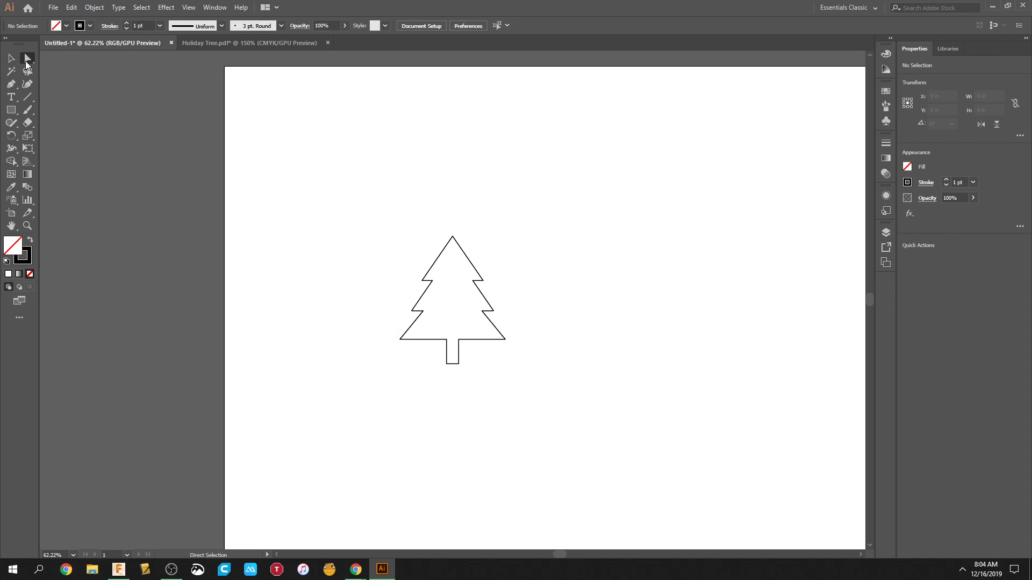
Give the pasted tree outline a red stroke with a 0.001 pt hairline weight.
click(428, 272)
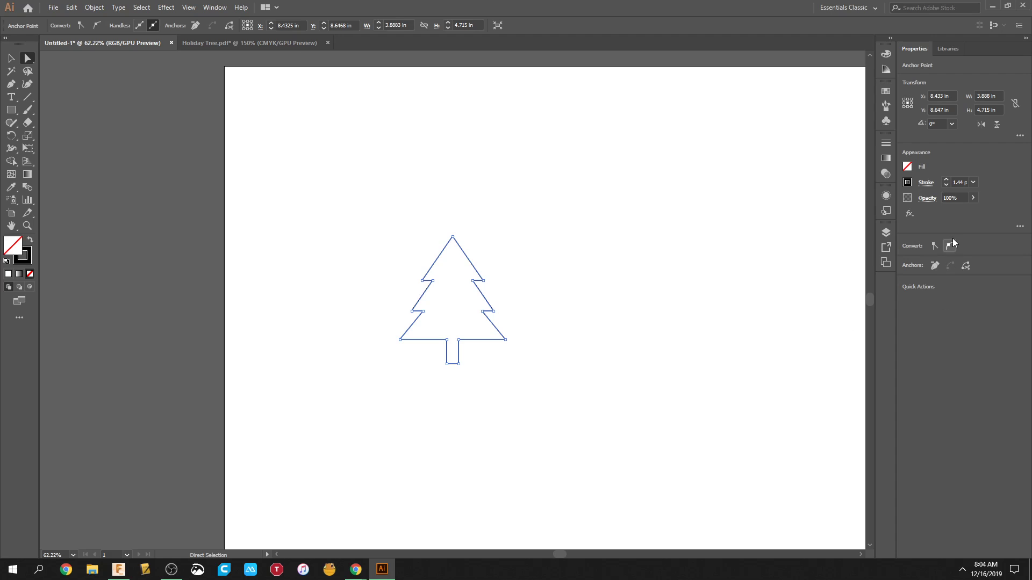
click(907, 183)
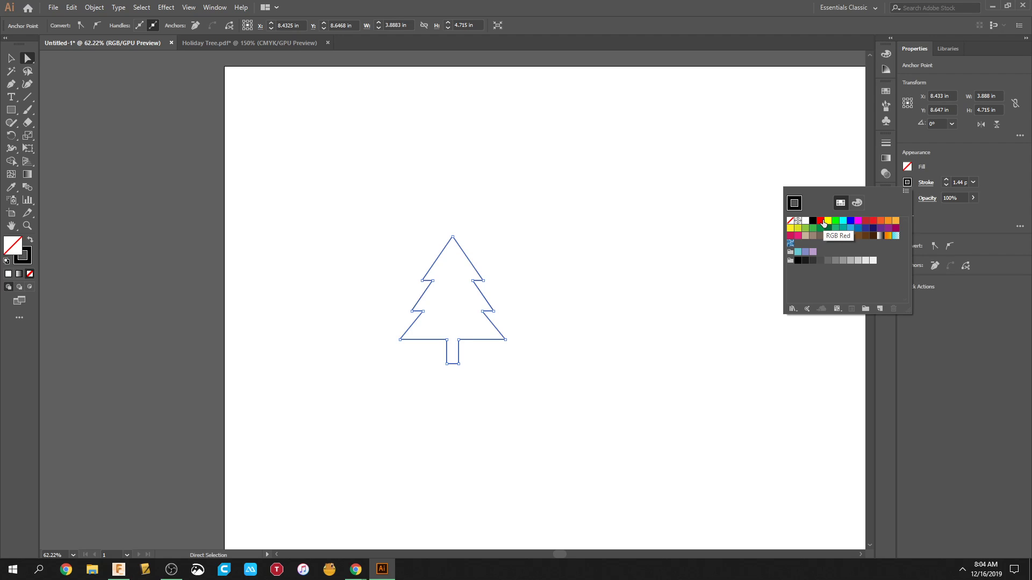
click(824, 222)
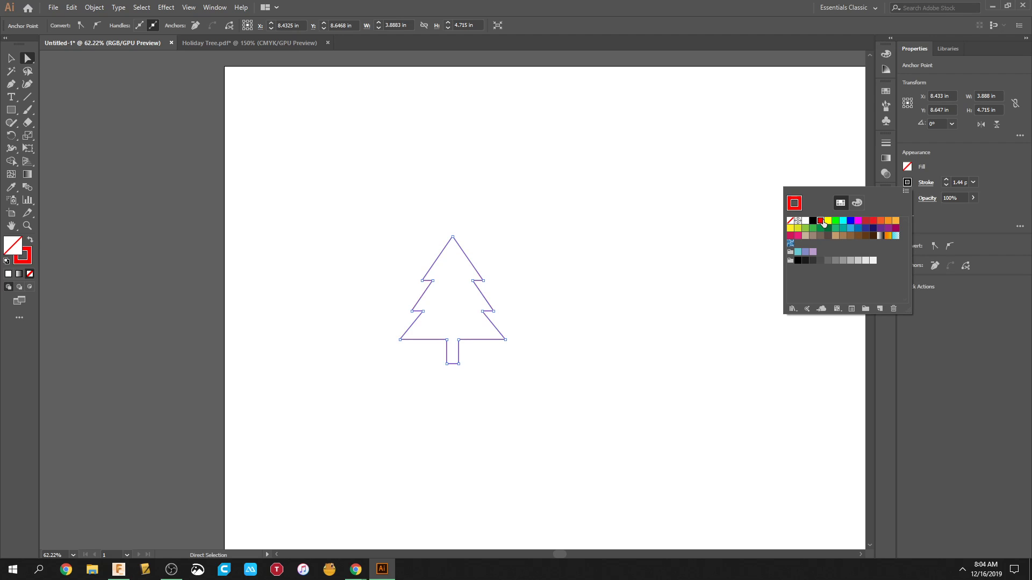
key(Escape)
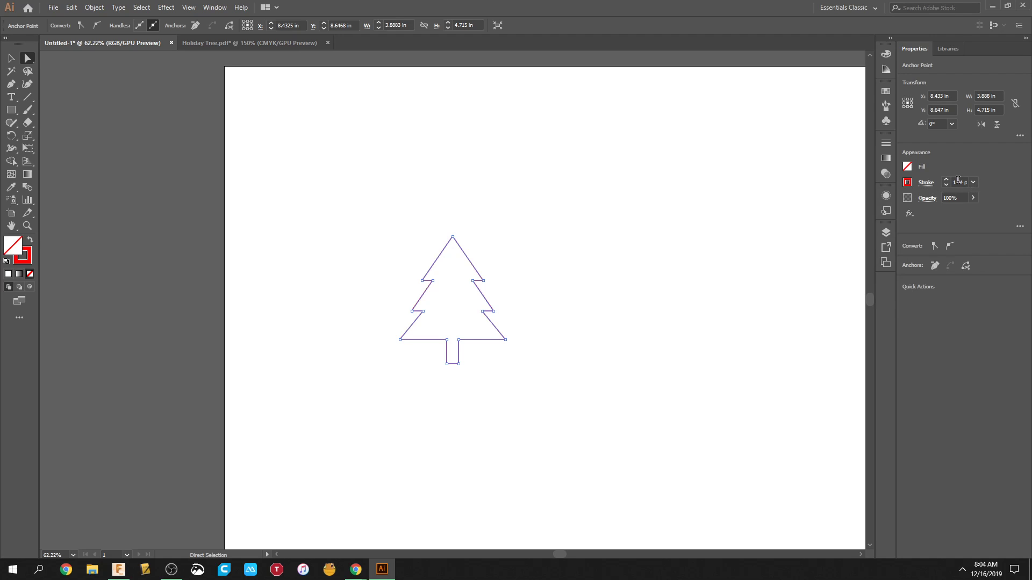
click(958, 181)
key(BackSpace)
key(Return)
click(580, 264)
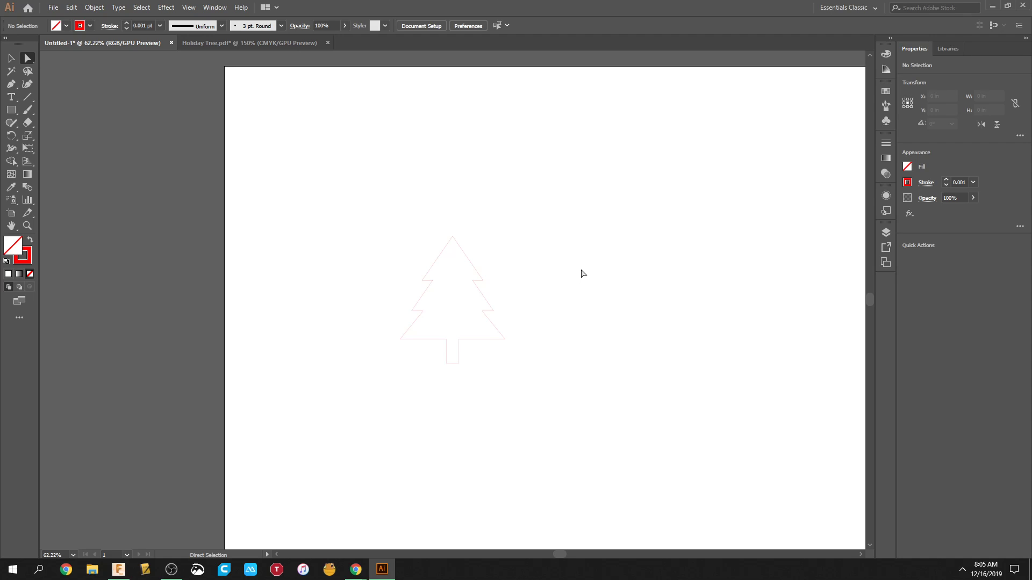
Switch Untitled-1 to CPU preview and zoom to inspect the red hairline.
click(189, 7)
click(208, 32)
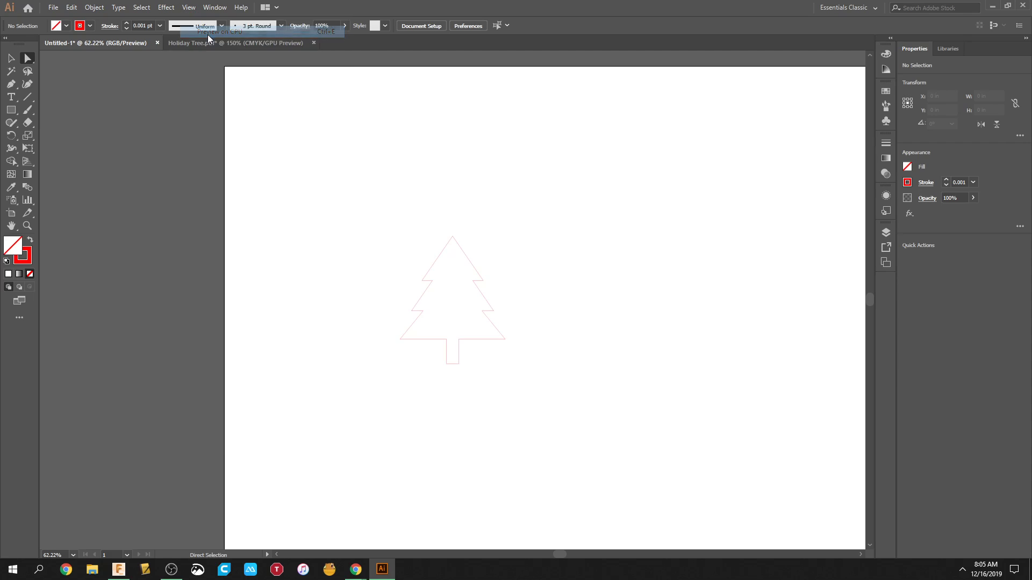
scroll(384, 379, up, 5)
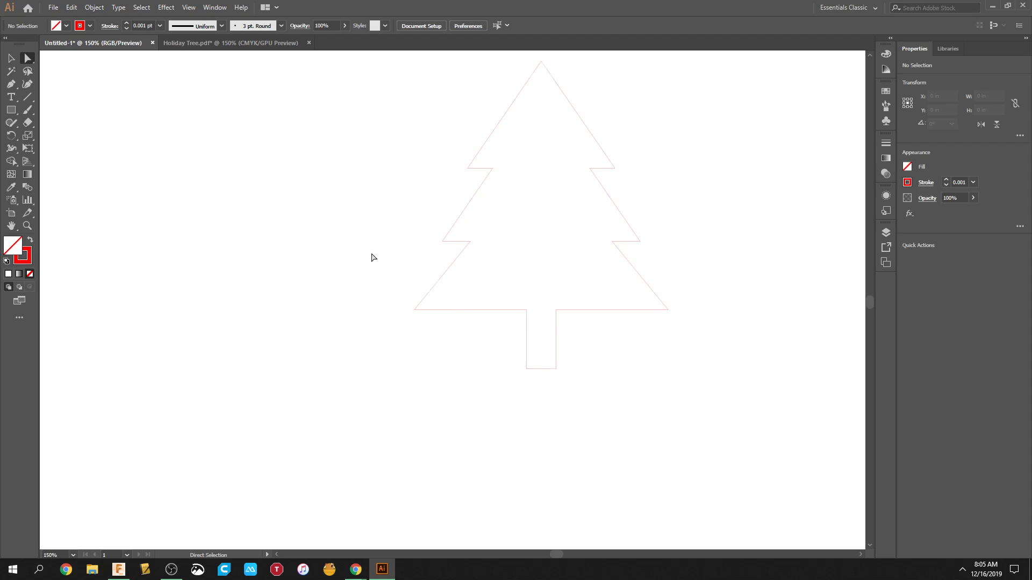
scroll(374, 263, up, 3)
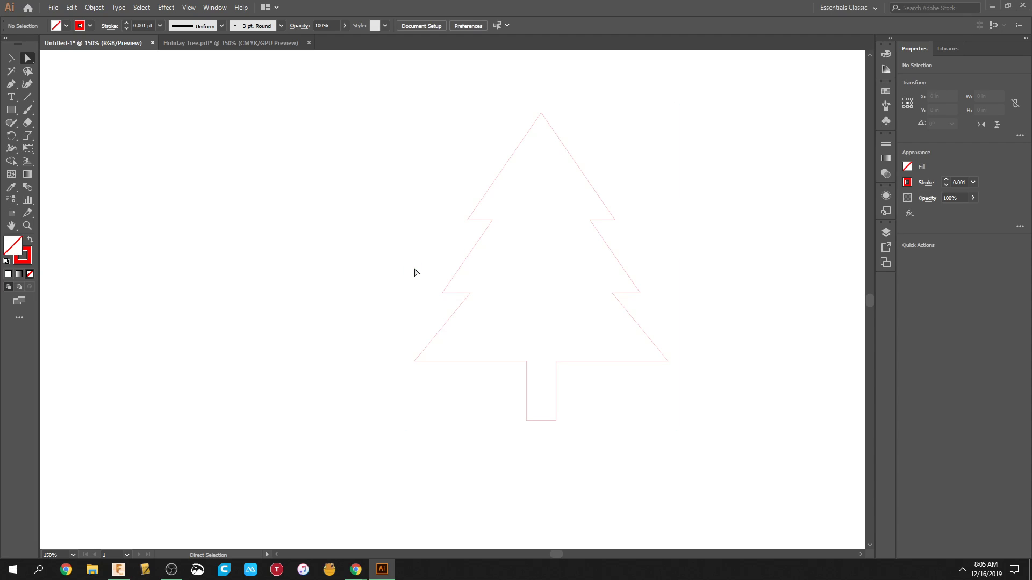
scroll(396, 279, down, 4)
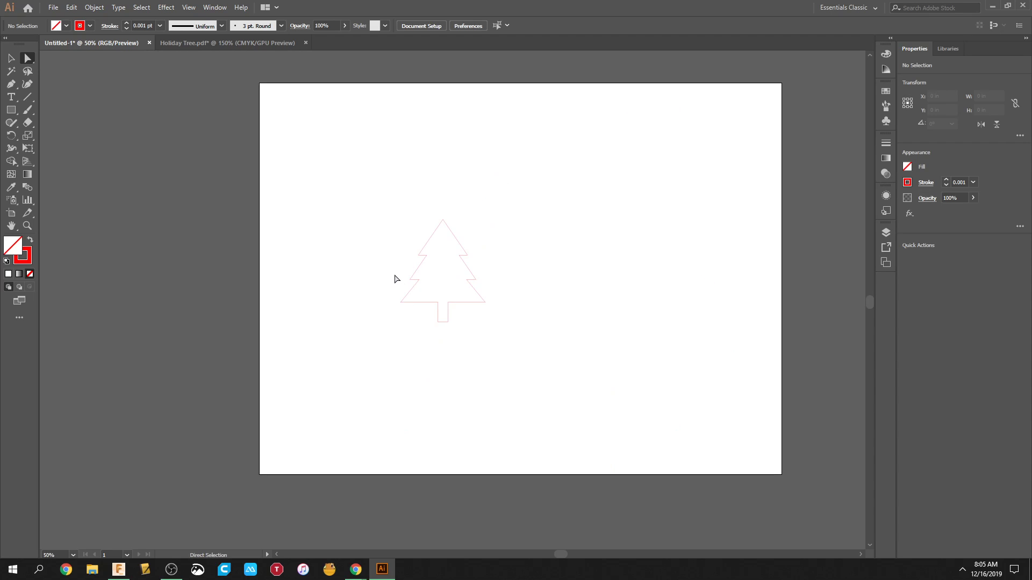
scroll(436, 283, up, 4)
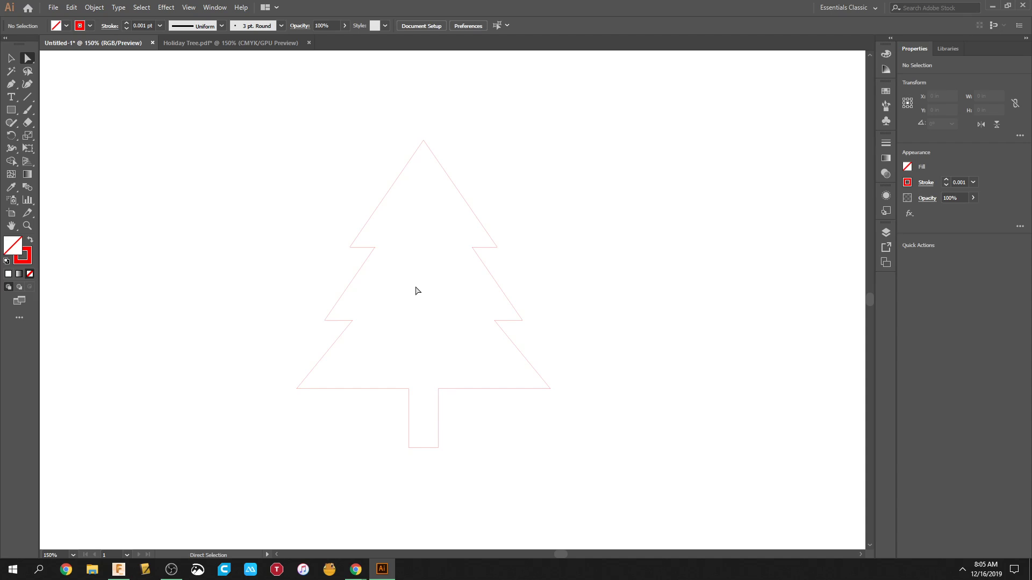
Go to the Untitled v2 design in Fusion 360 and start a sketch on the tree's face.
click(119, 569)
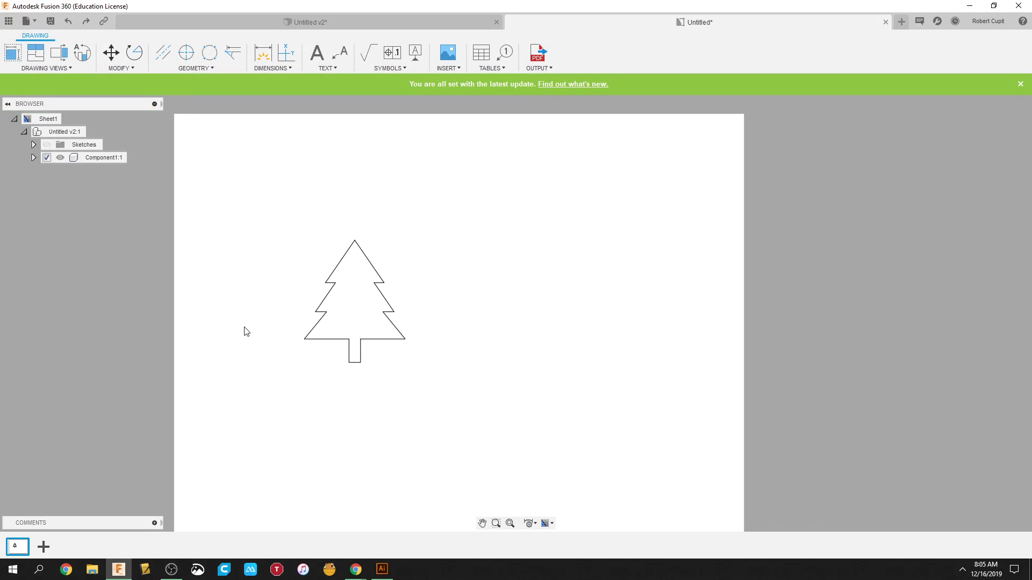
scroll(373, 322, up, 5)
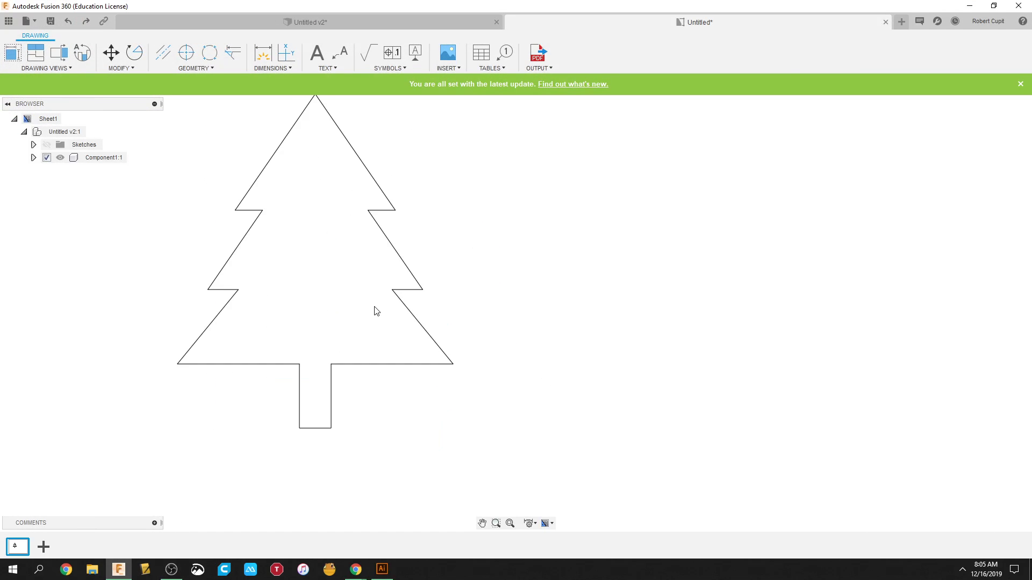
scroll(419, 301, down, 1)
click(290, 22)
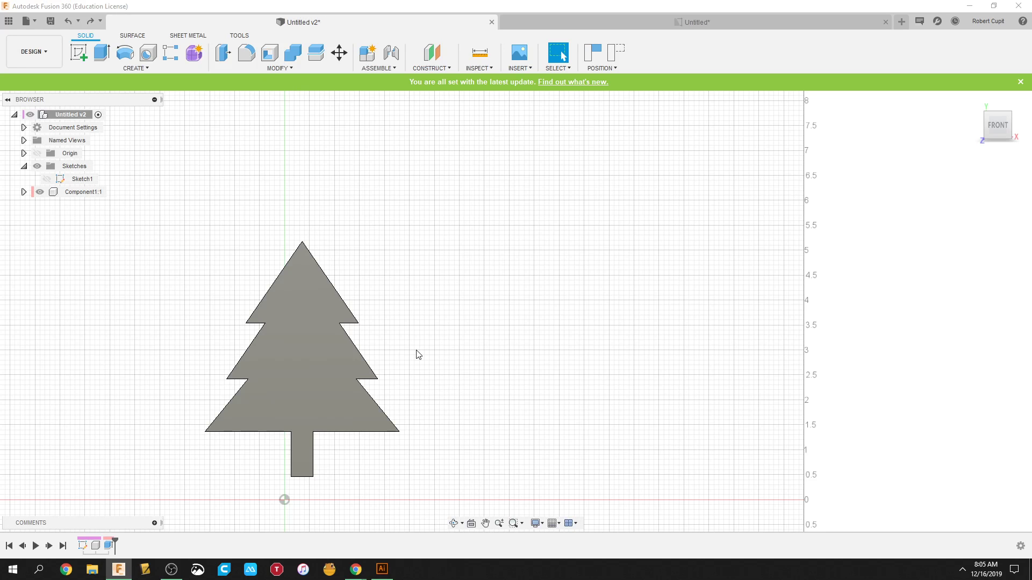
click(81, 57)
click(357, 402)
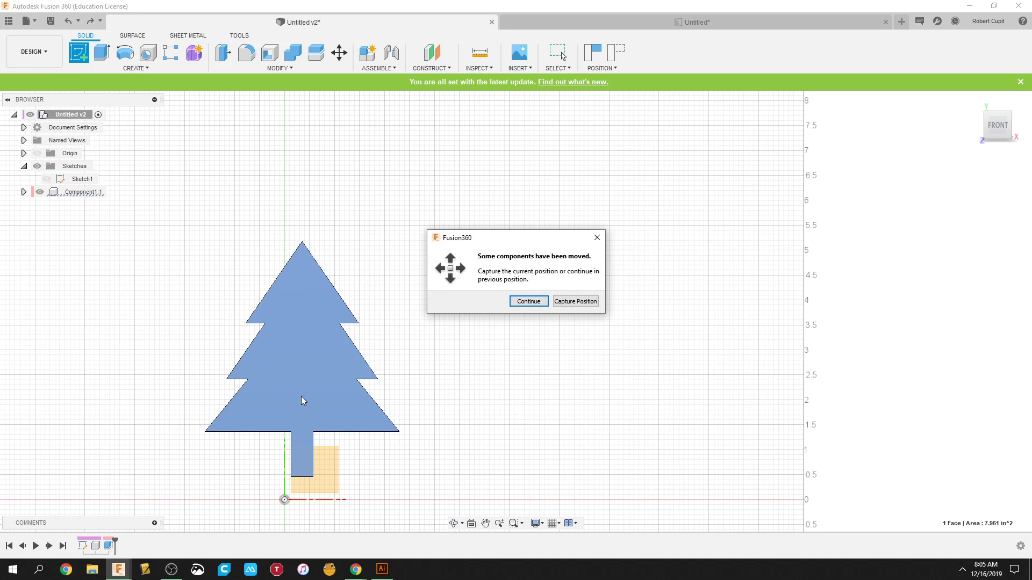
click(579, 302)
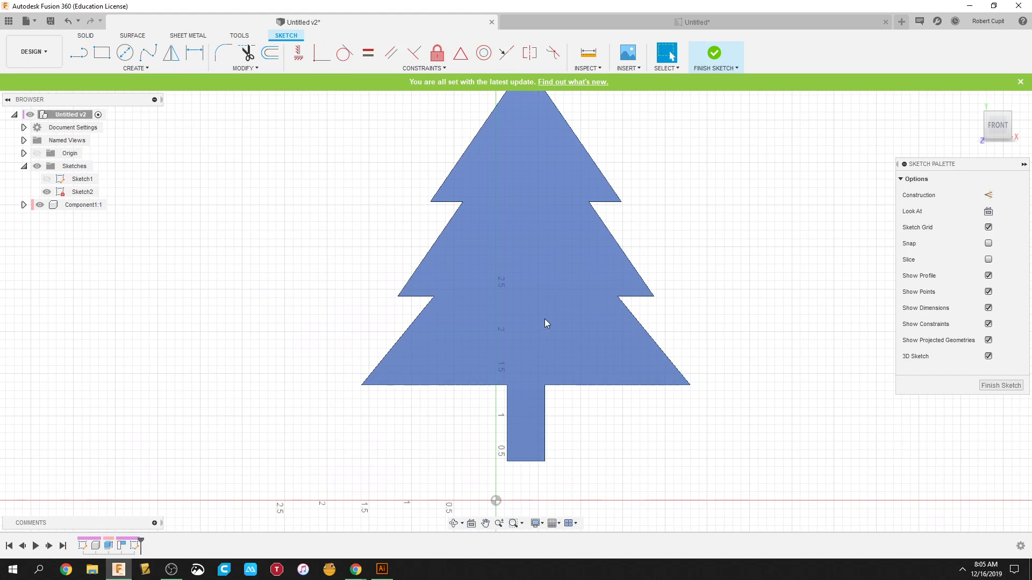
Draw a five-point wavy garland spline between the middle-tier notches.
click(148, 53)
click(344, 345)
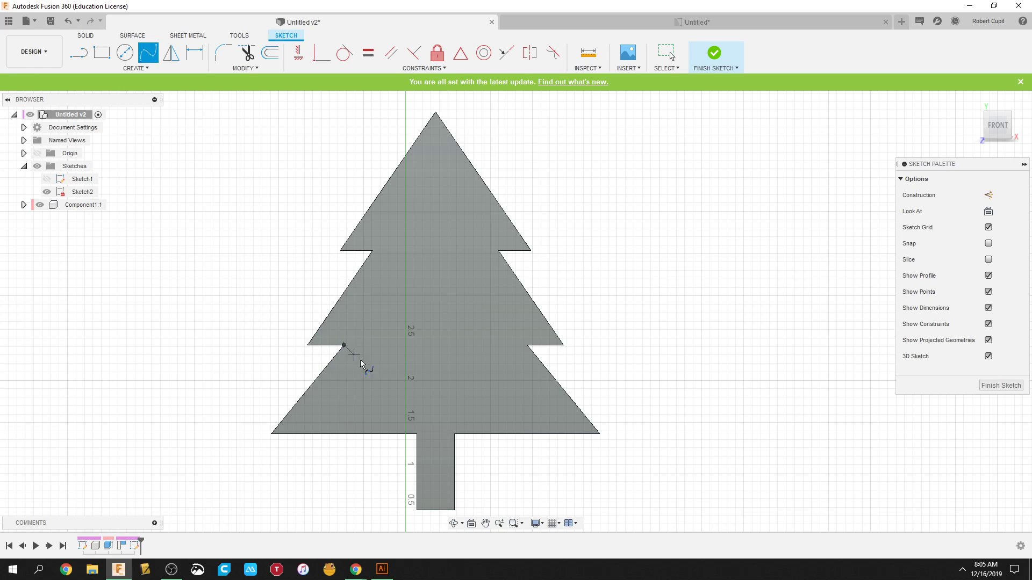
click(417, 365)
click(455, 319)
click(483, 373)
click(527, 345)
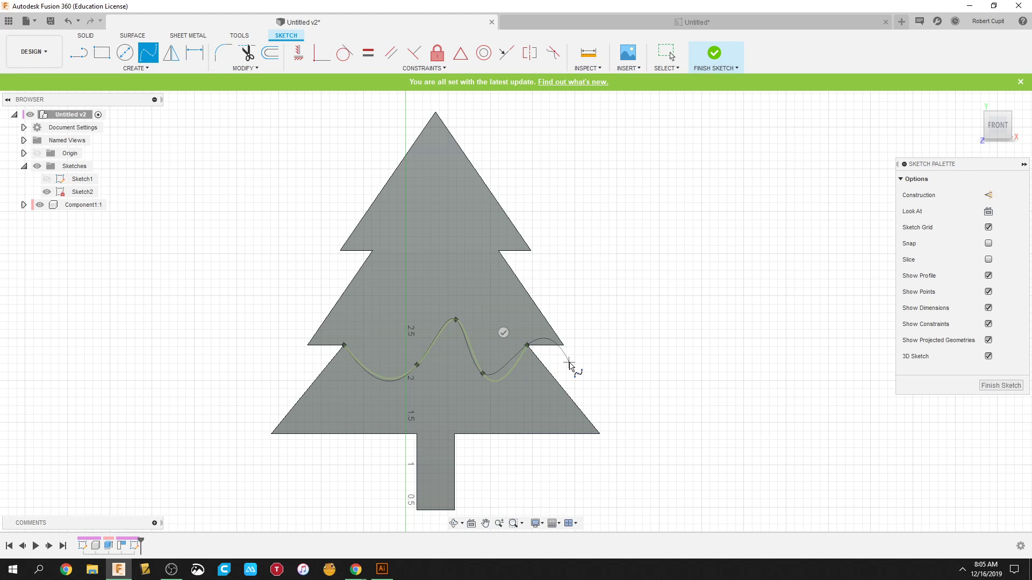
right_click(567, 362)
click(581, 368)
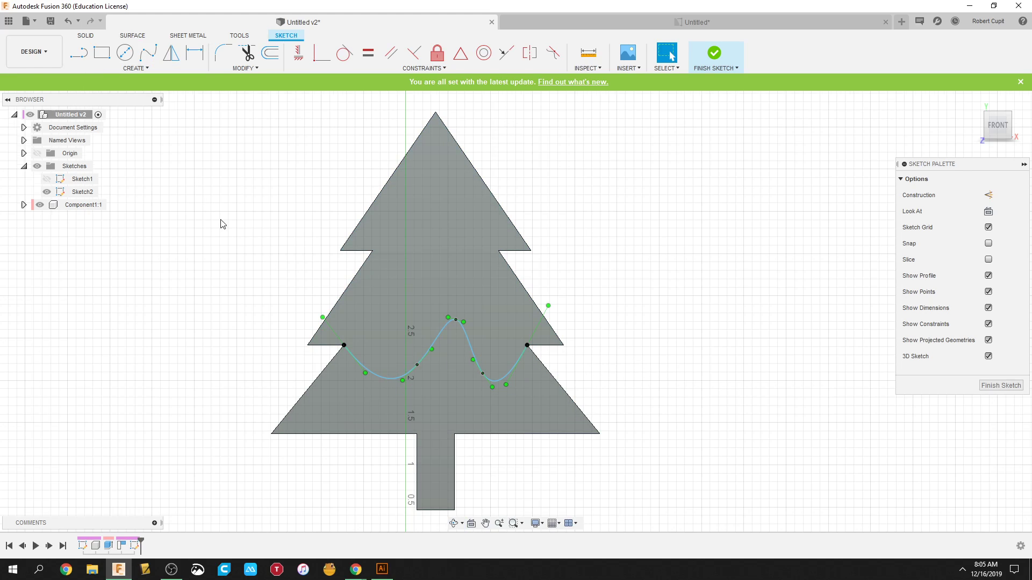
scroll(217, 215, up, 1)
click(163, 71)
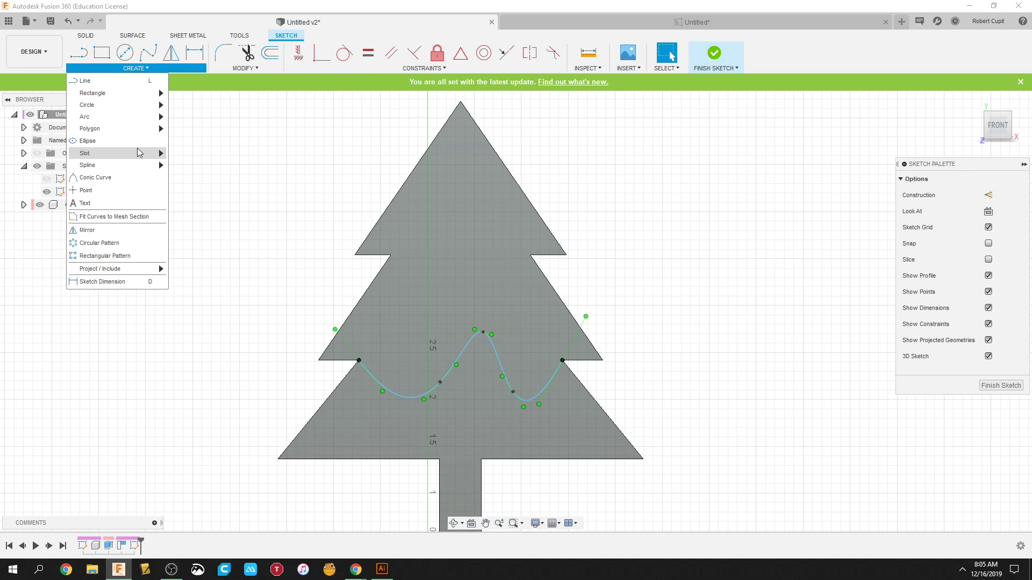
Offset the garland spline 0.183 in downward.
click(245, 68)
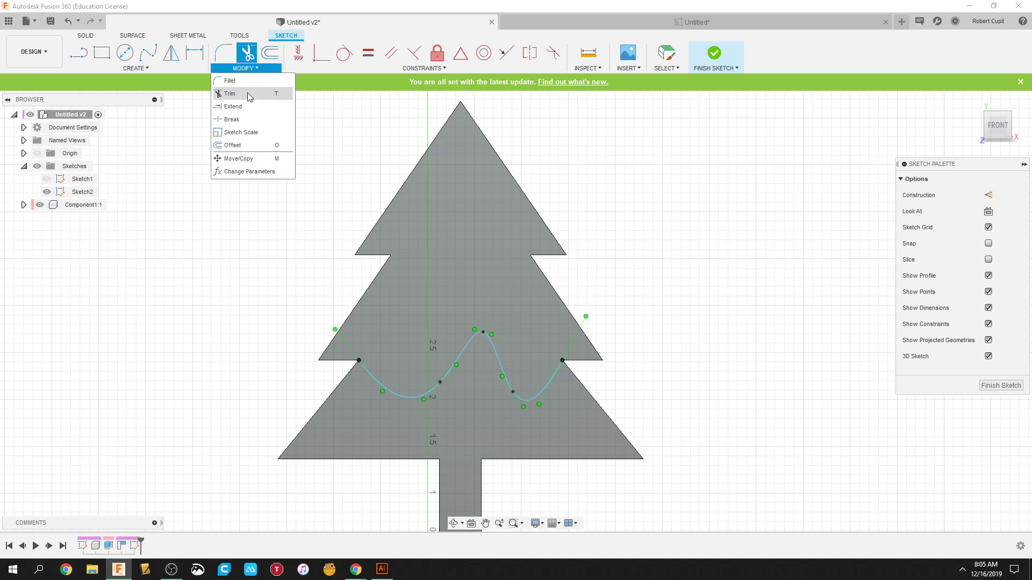
click(244, 145)
click(410, 398)
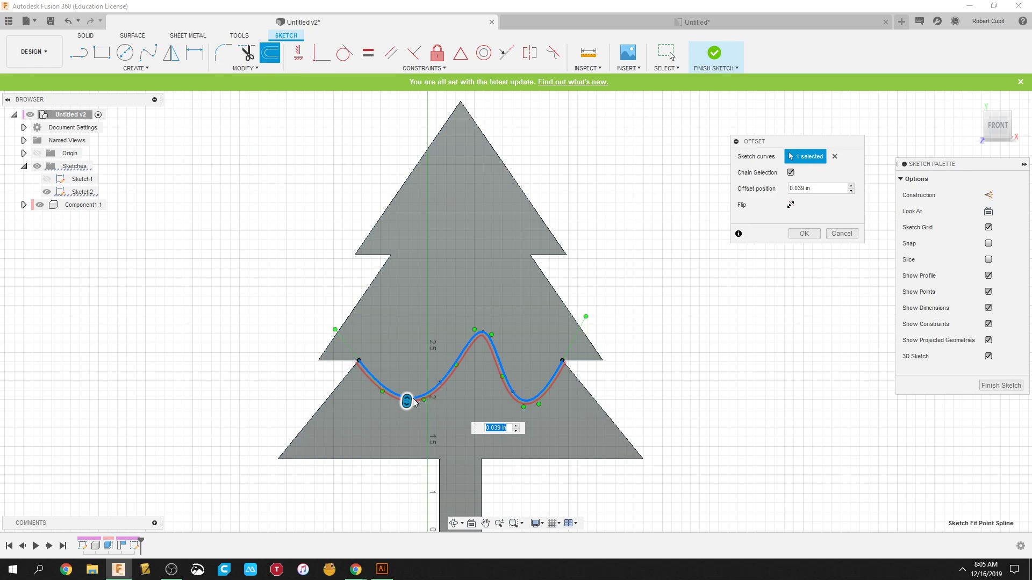
drag(406, 402, 404, 414)
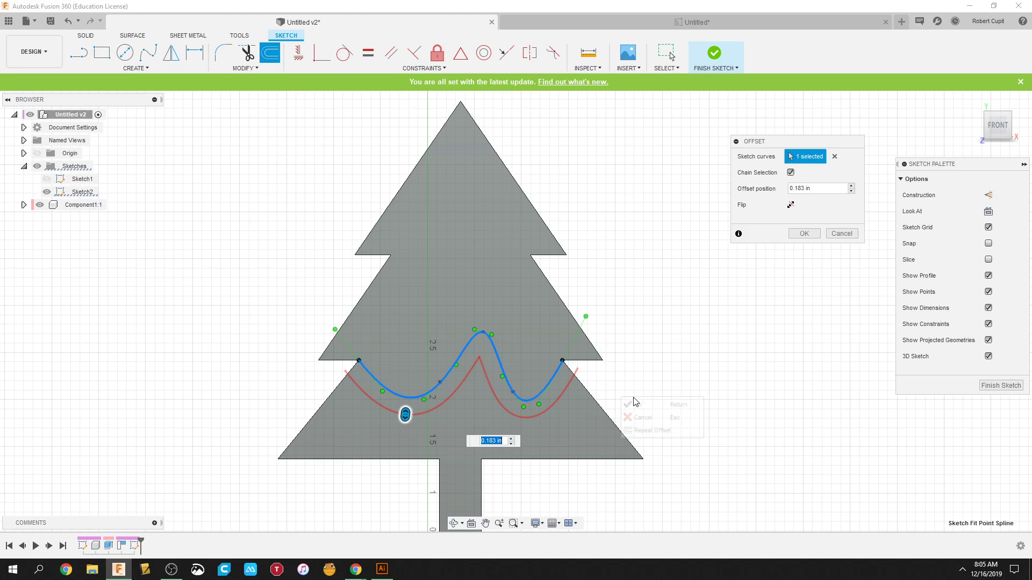
key(Return)
Close the band's left end with a line joining the two garland curves.
click(76, 57)
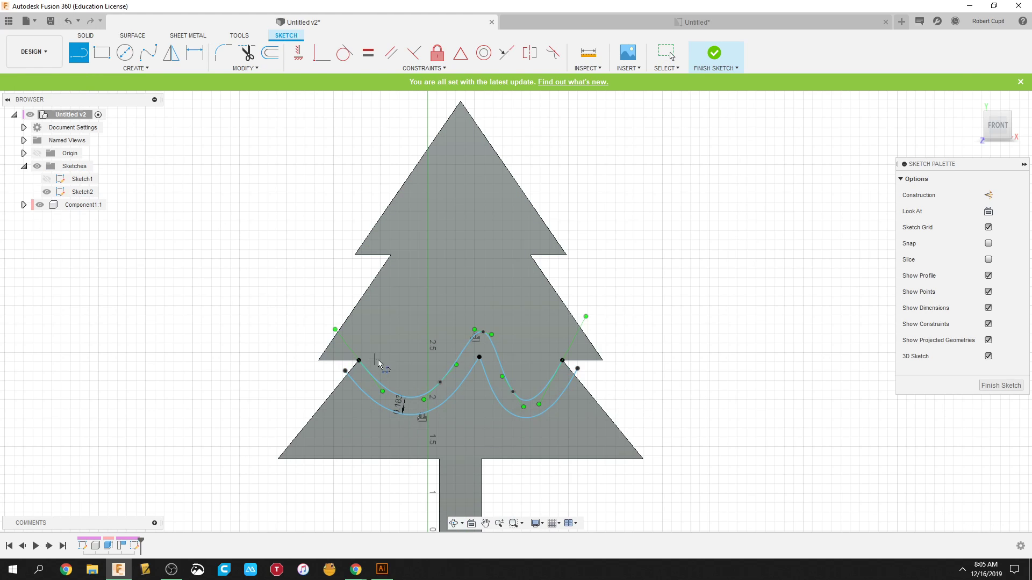
scroll(412, 368, up, 2)
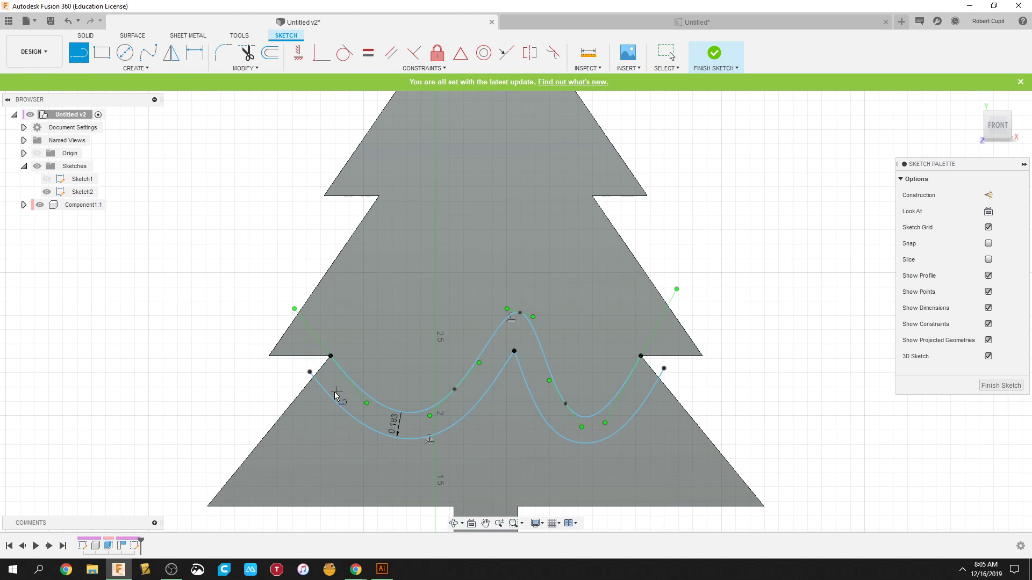
click(330, 356)
scroll(310, 380, up, 3)
click(317, 379)
right_click(316, 376)
key(Escape)
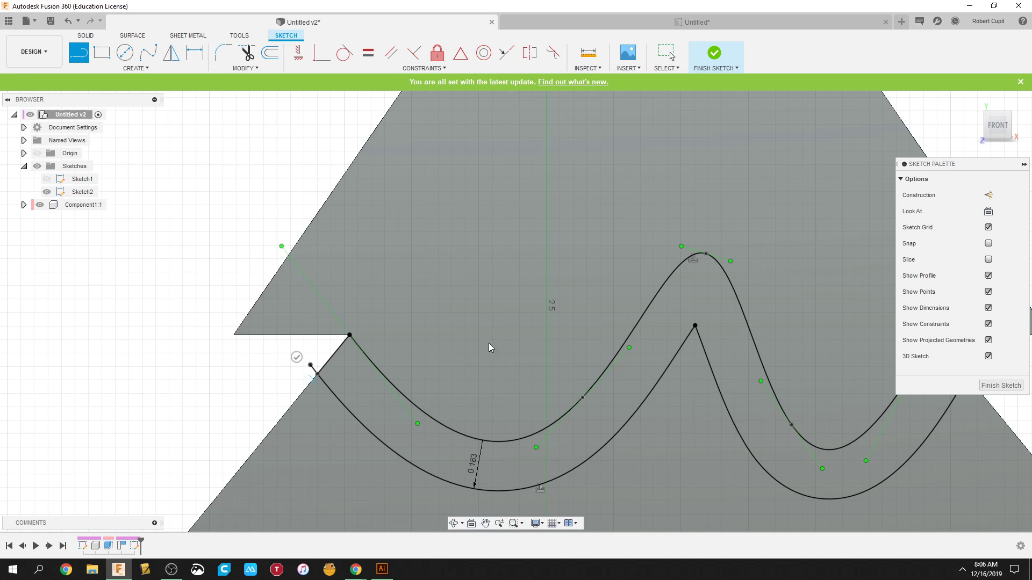
scroll(856, 365, down, 2)
key(Escape)
drag(843, 369, 636, 384)
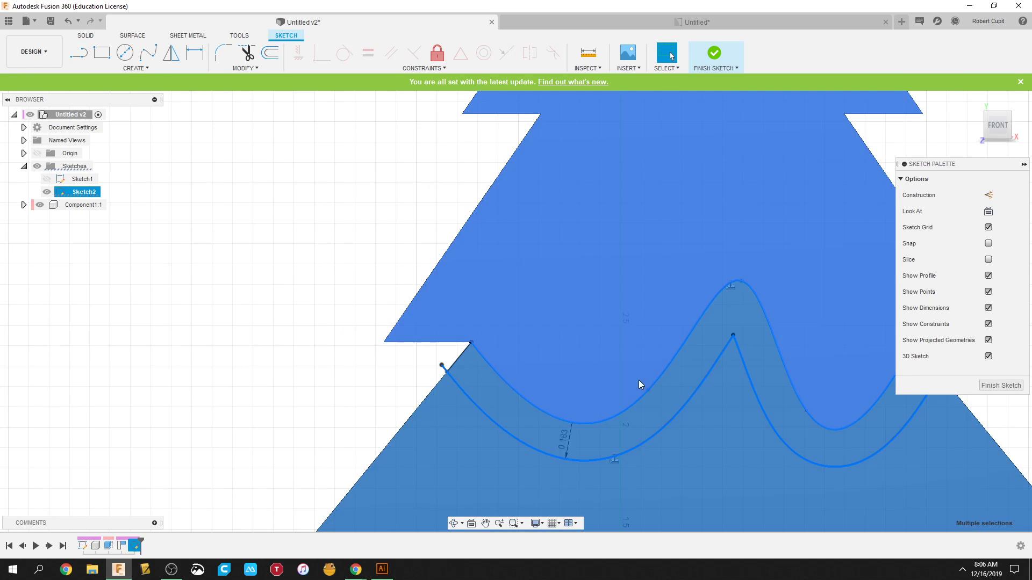
key(Escape)
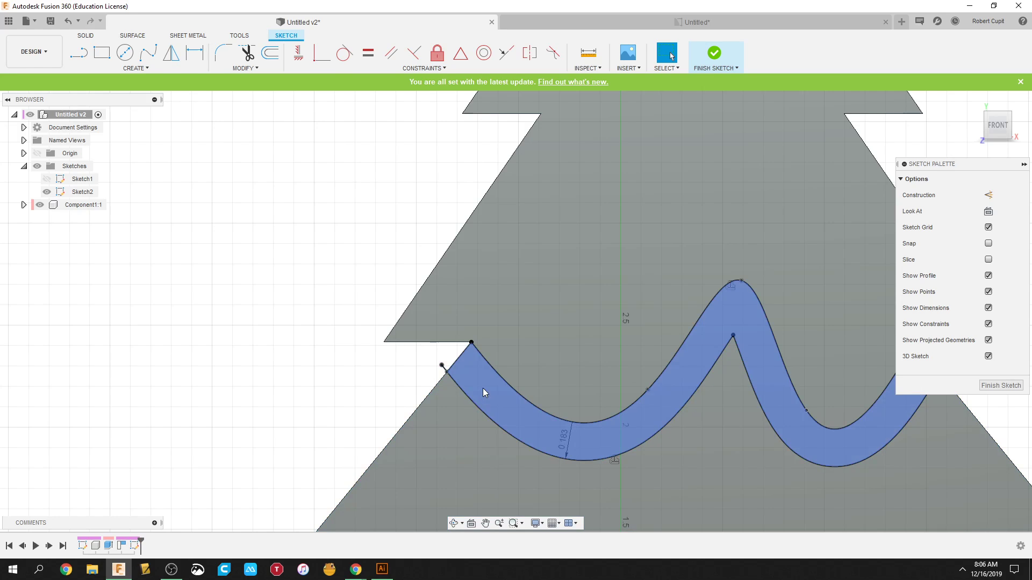
Finish the sketch and trial-extrude the garland profile, then reset the distance to zero.
click(1001, 386)
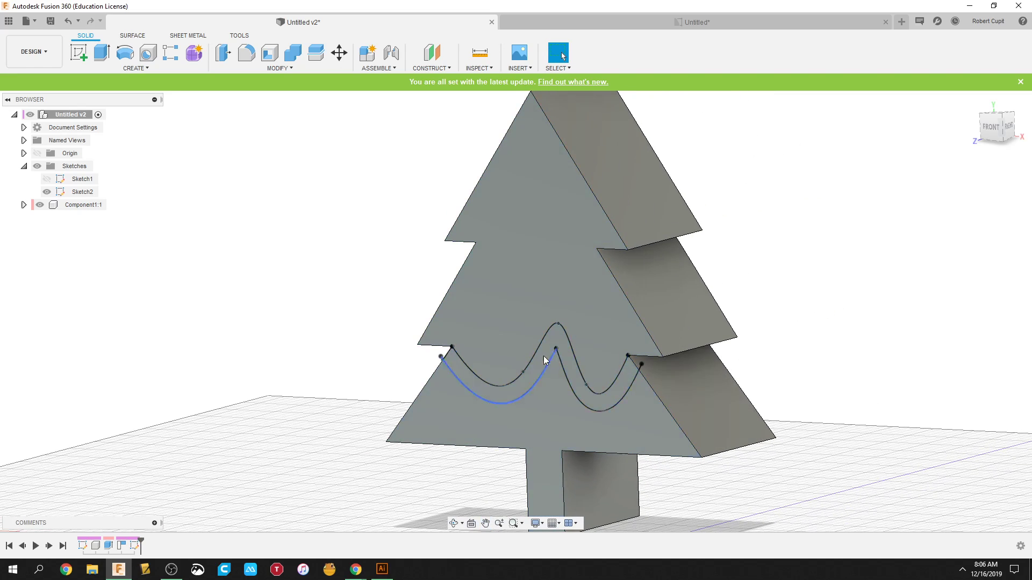
click(101, 52)
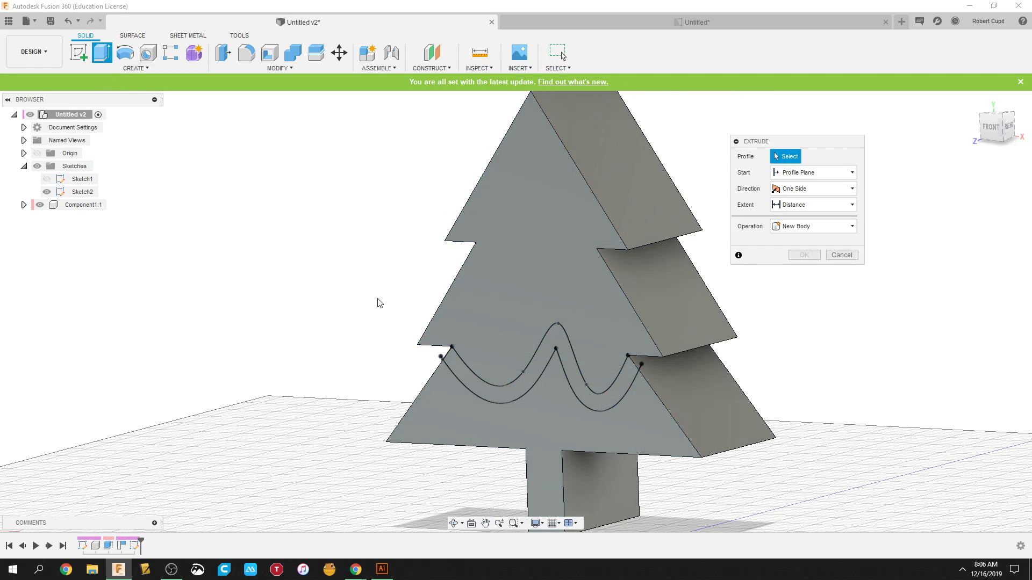
click(499, 396)
drag(532, 368, 514, 372)
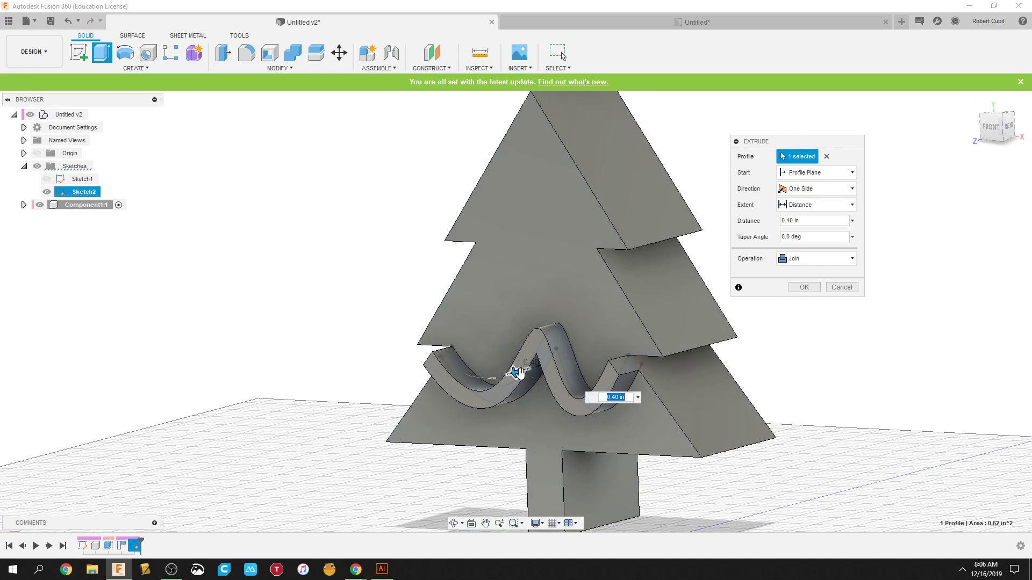
drag(516, 372, 543, 372)
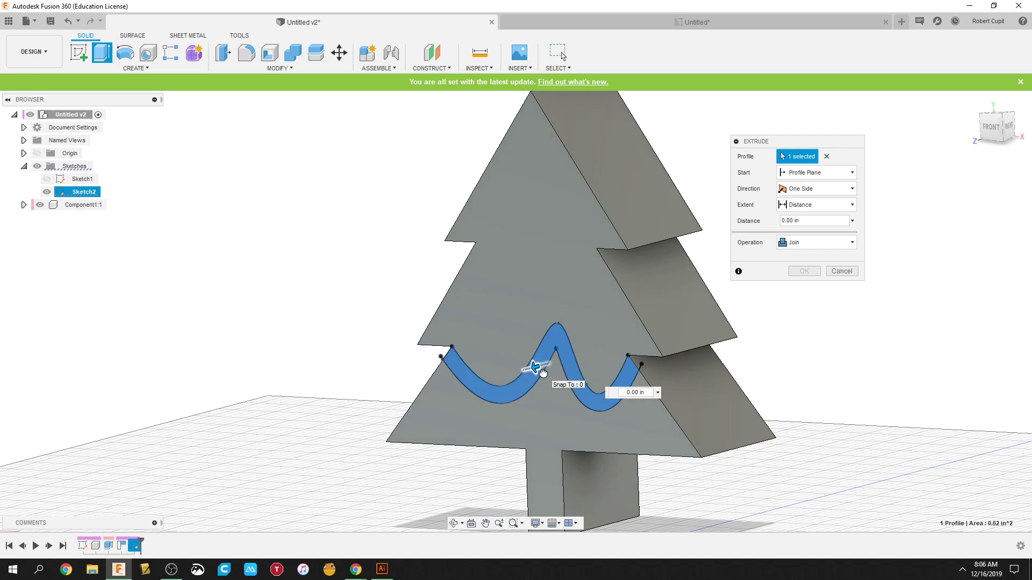
Extrude the garland band 0.40 in, joined to the tree.
click(629, 24)
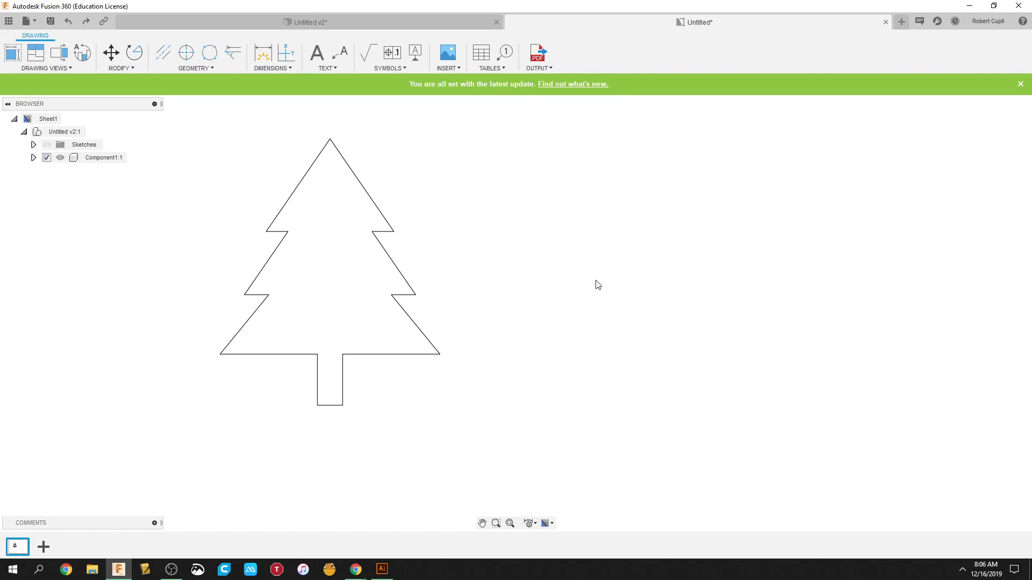
click(314, 25)
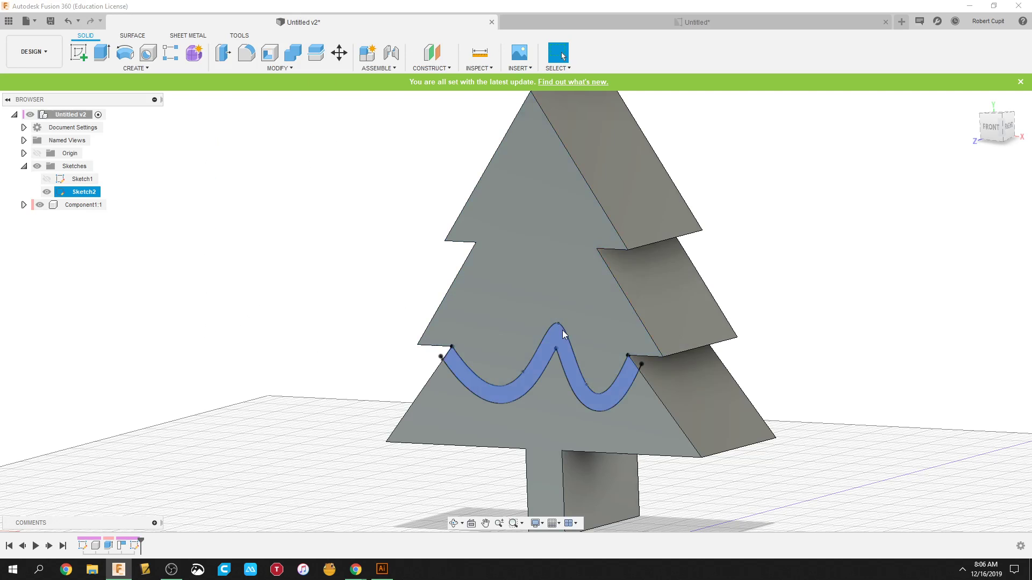
click(532, 379)
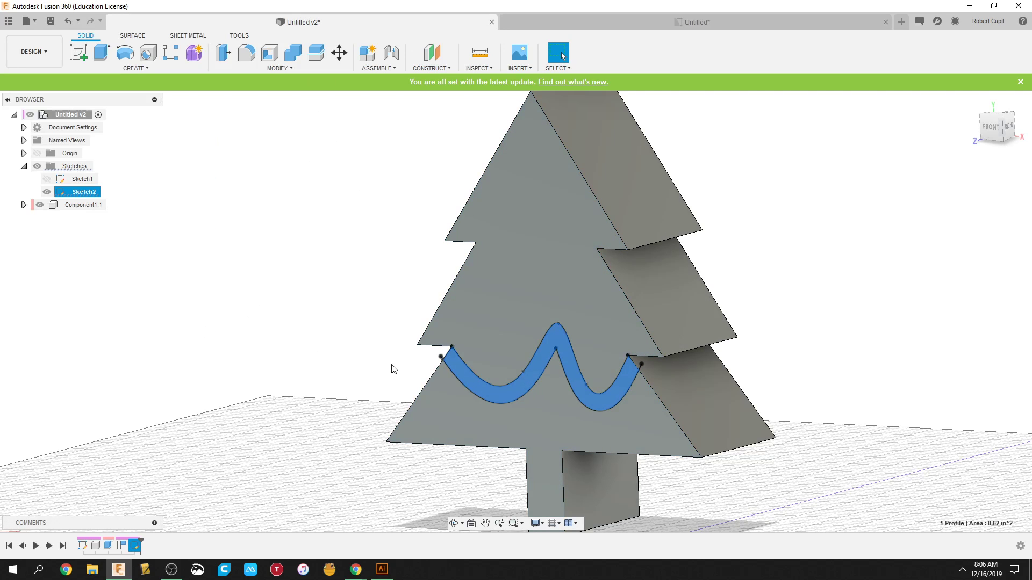
click(102, 52)
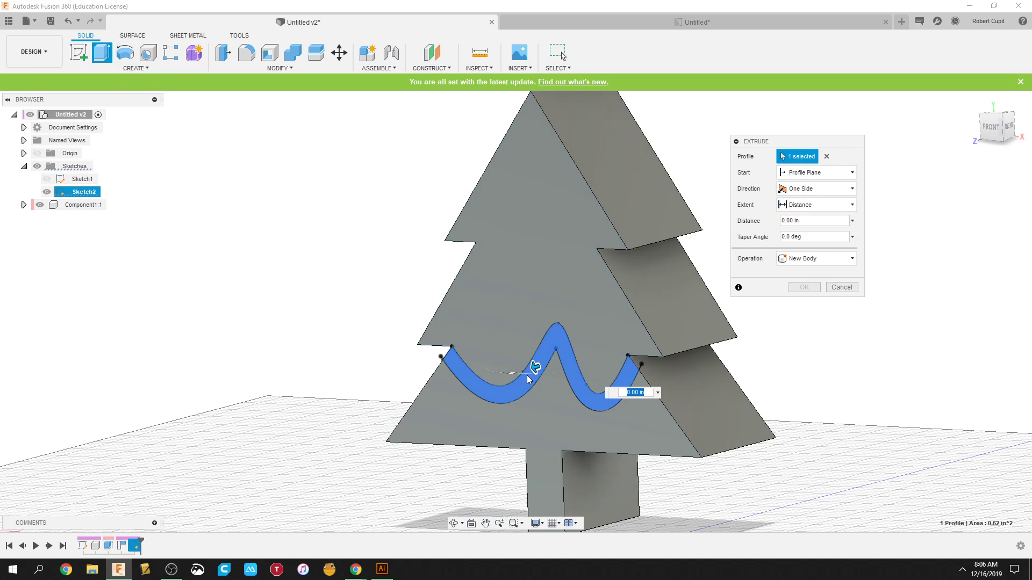
mouse_move(528, 379)
mouse_down()
mouse_move(532, 365)
mouse_move(514, 371)
mouse_up()
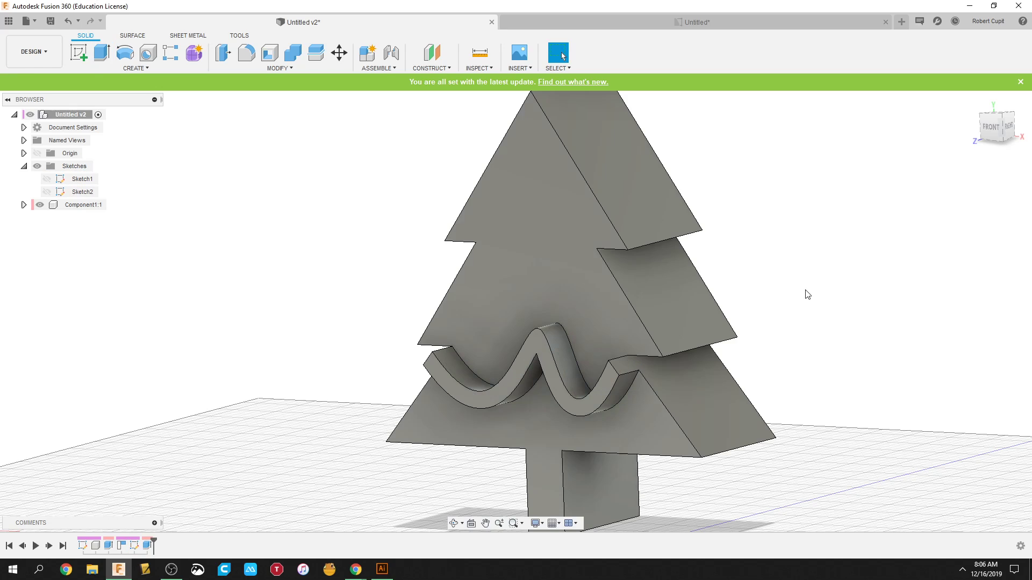
click(804, 287)
click(33, 52)
Create a drawing from the design on a C (22in x 17in) sheet.
mouse_move(38, 189)
click(103, 191)
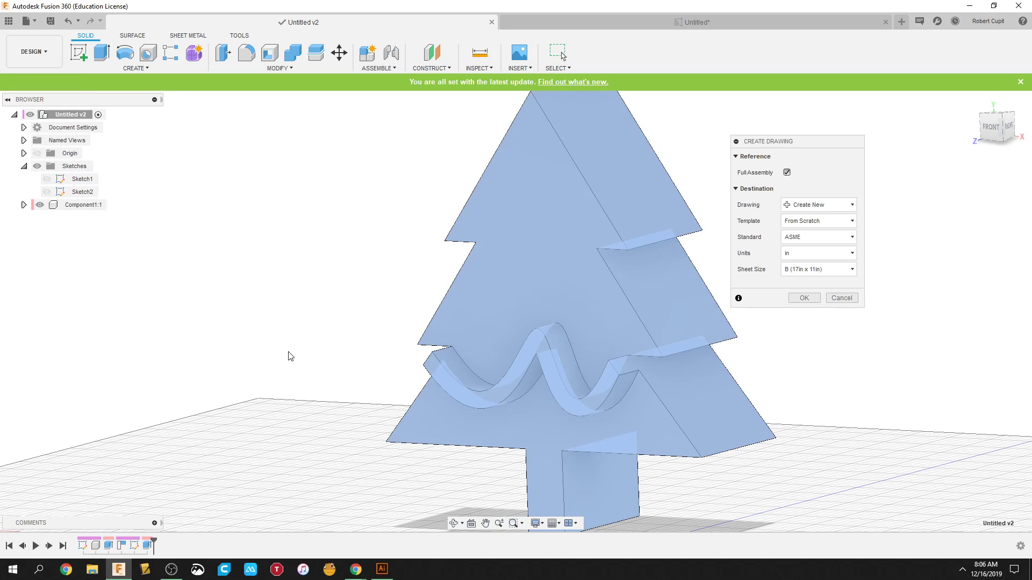
click(808, 269)
click(809, 322)
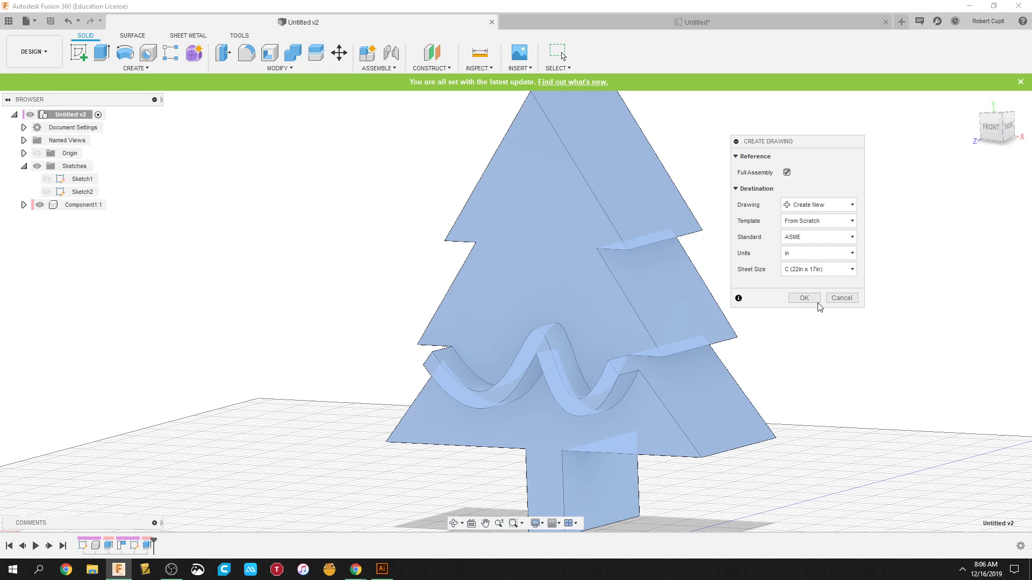
click(814, 299)
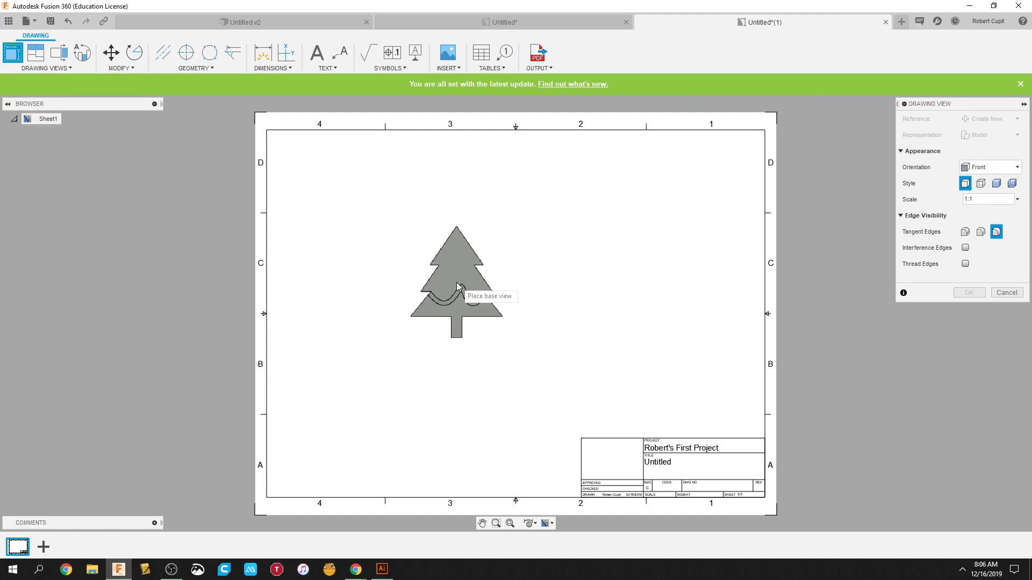
scroll(460, 301, up, 3)
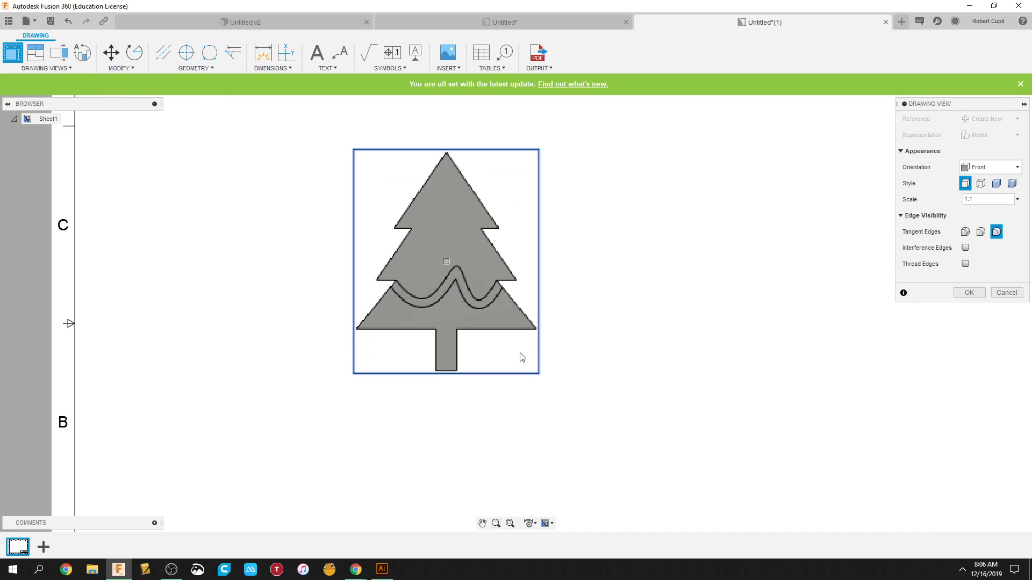
scroll(452, 306, up, 2)
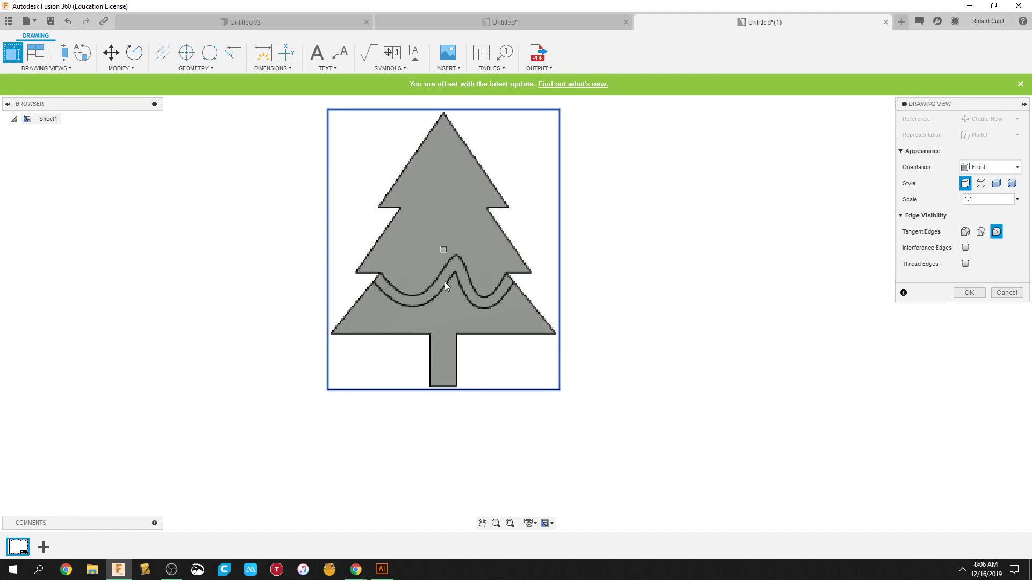
Place the tree's front view on the sheet and delete the sheet border.
click(969, 292)
scroll(622, 256, down, 2)
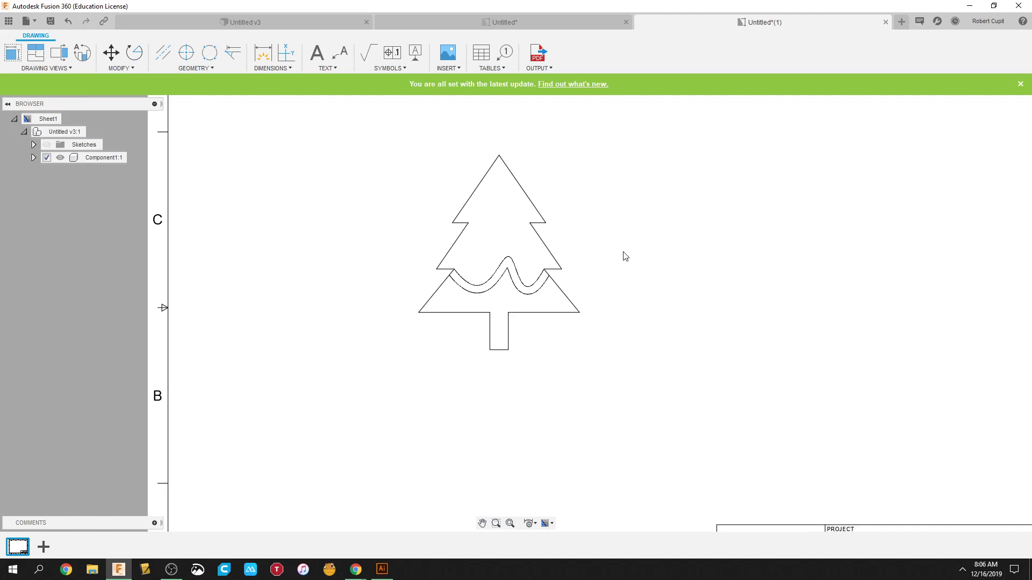
click(539, 67)
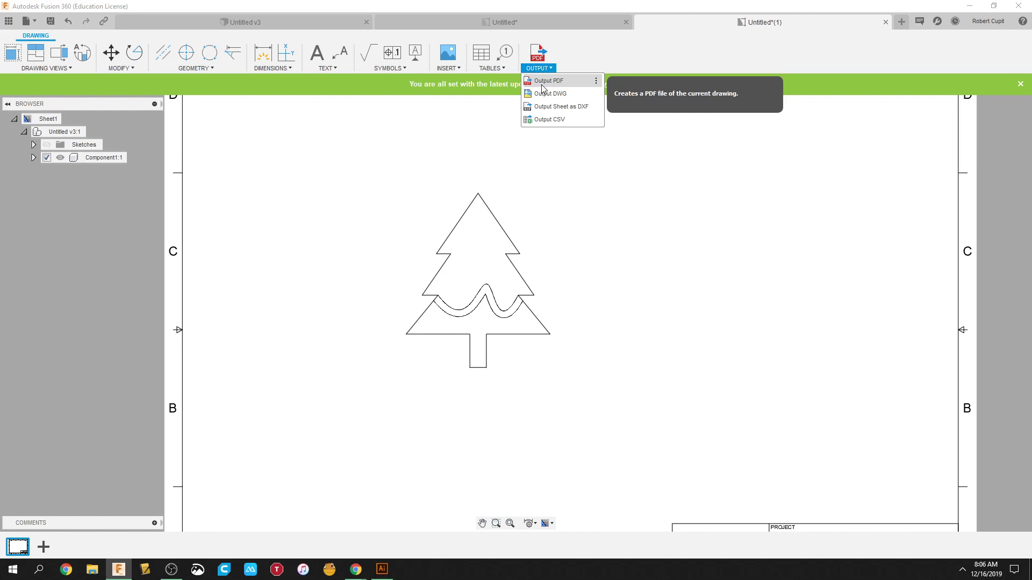
click(543, 82)
drag(619, 106, 718, 103)
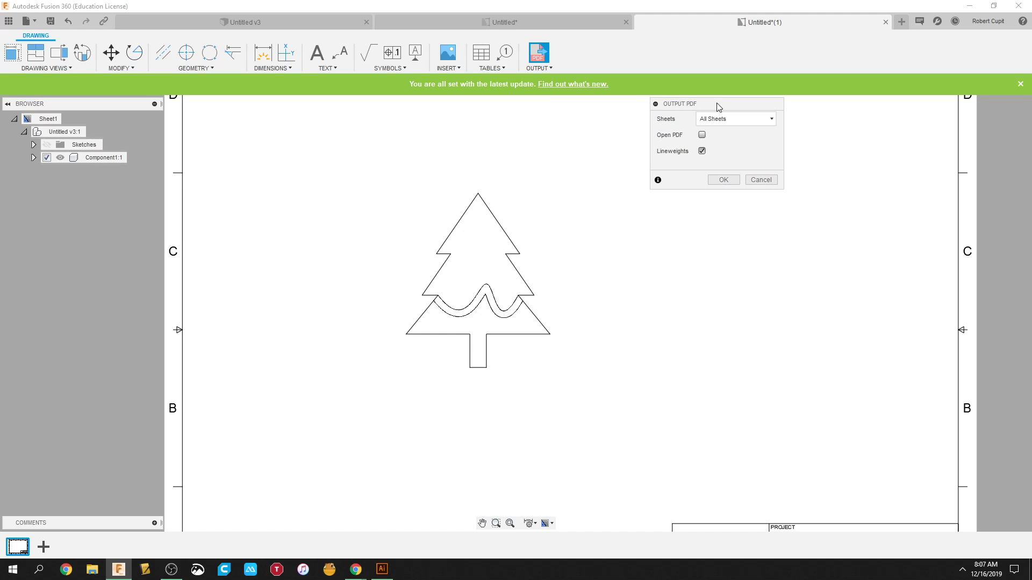
click(759, 180)
click(183, 254)
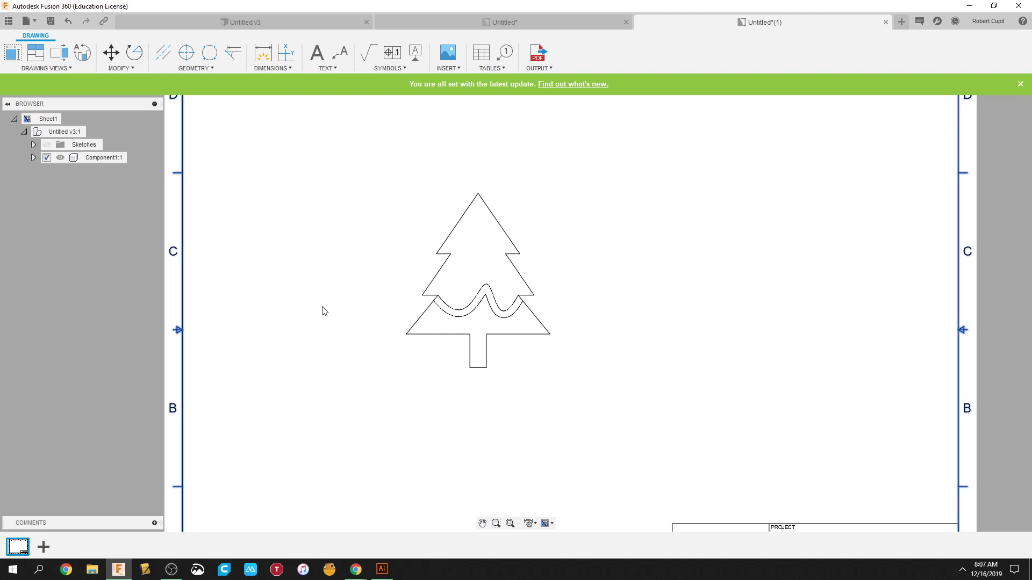
key(Delete)
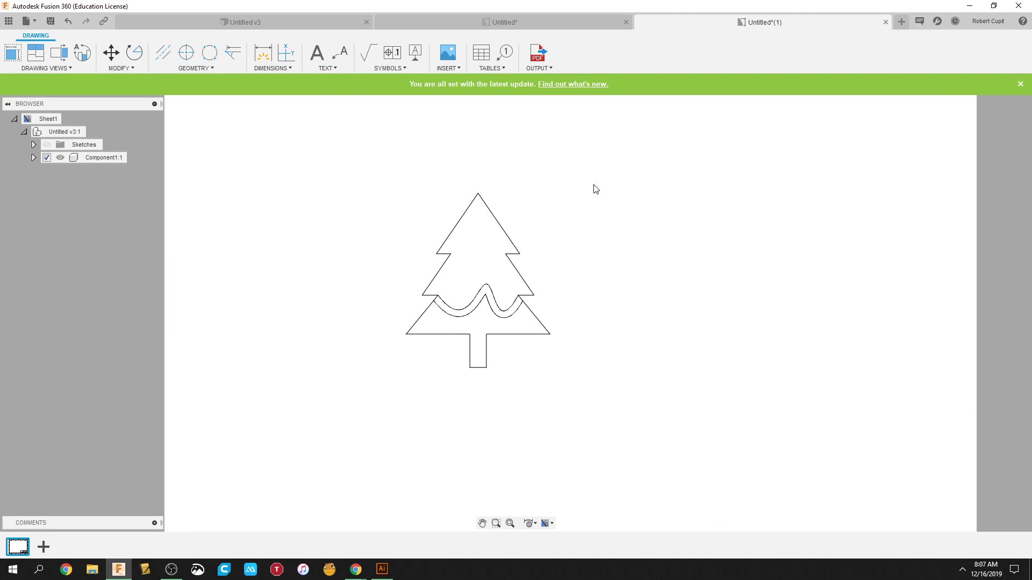
Export the drawing as the PDF Holiday Tree2 on the Desktop.
click(538, 52)
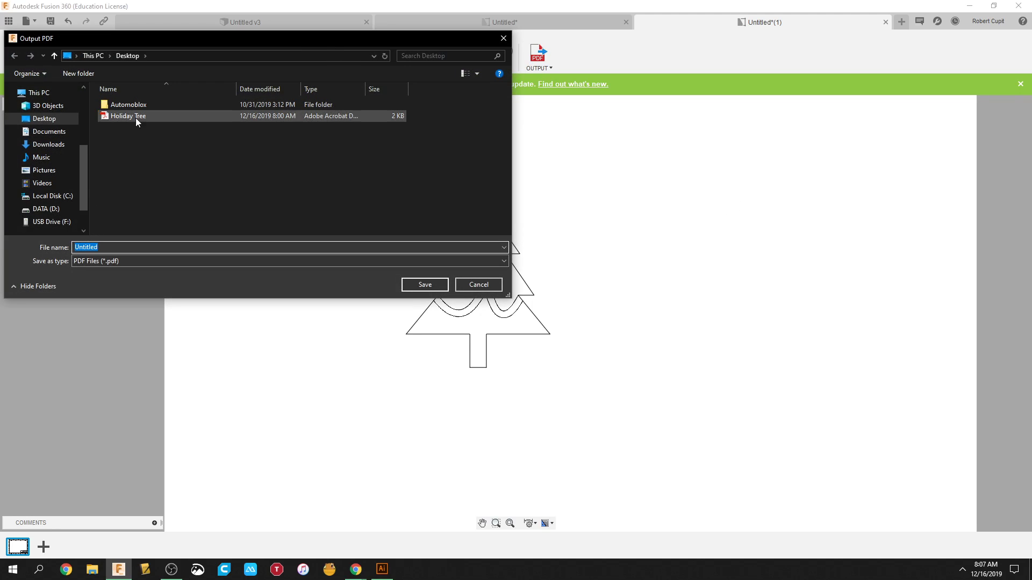
click(128, 116)
mouse_move(113, 247)
mouse_down()
mouse_move(74, 247)
mouse_move(118, 248)
mouse_up()
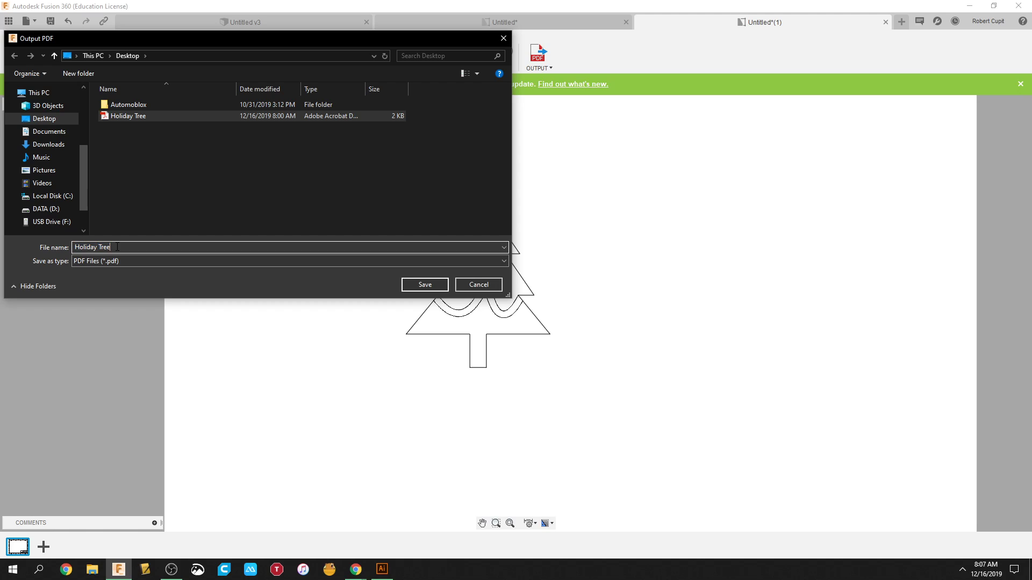
click(414, 285)
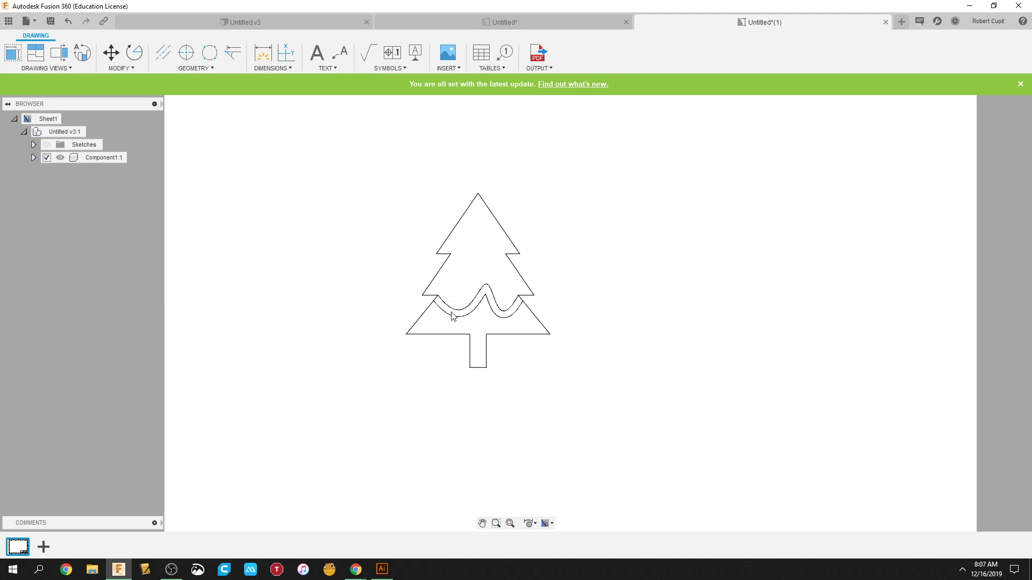
Open Holiday Tree2.pdf and select the whole black-outlined tree.
click(382, 570)
click(53, 7)
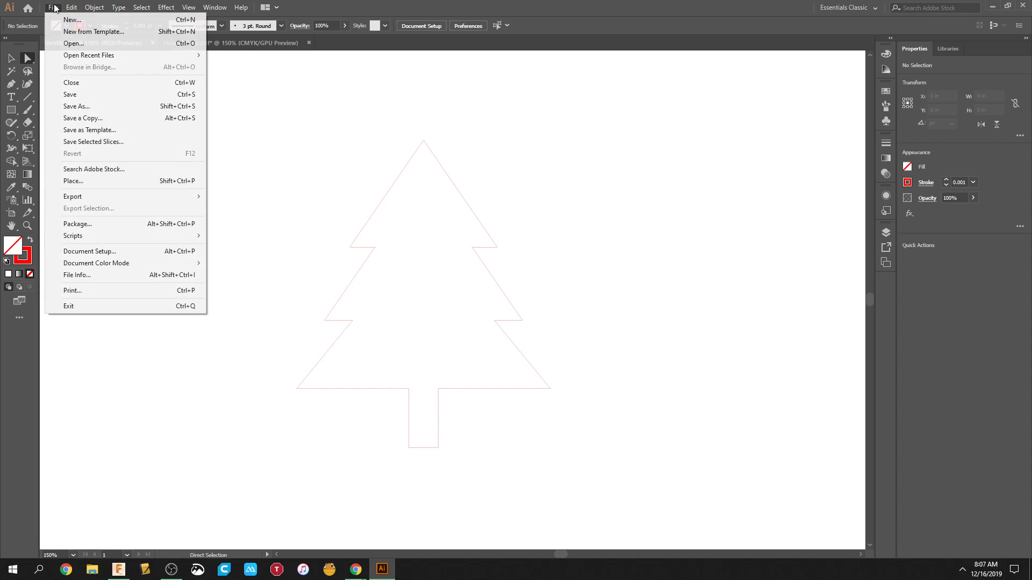
click(70, 42)
click(114, 99)
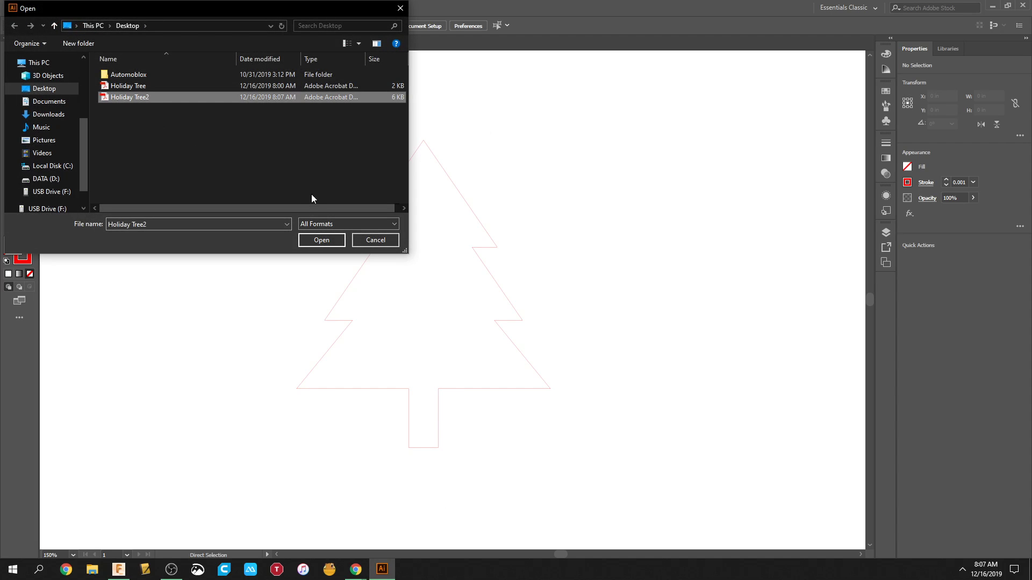
click(322, 240)
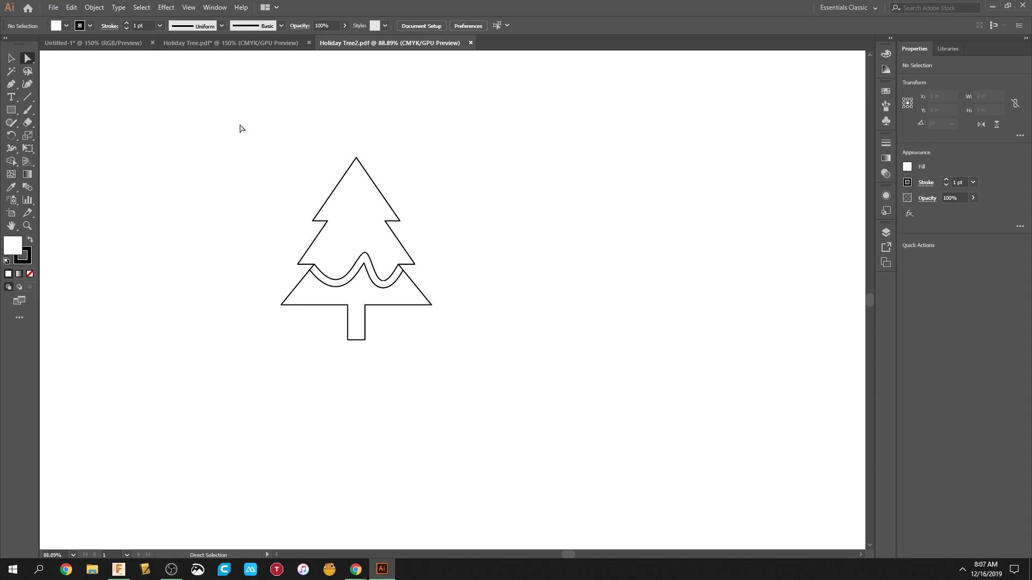
drag(239, 127, 475, 389)
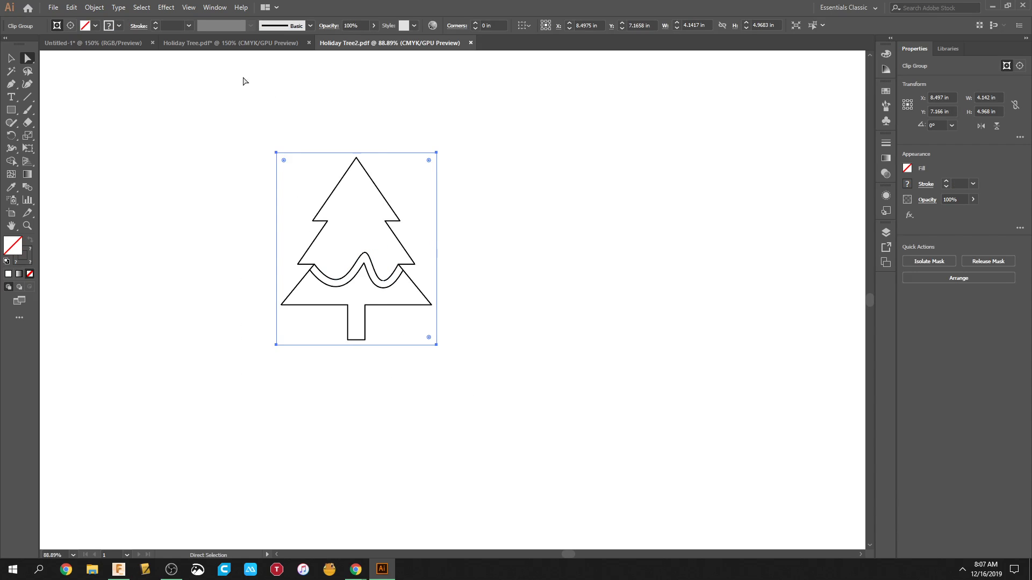
Paste the tree into Untitled-1 and place it to the right of the red tree.
click(107, 44)
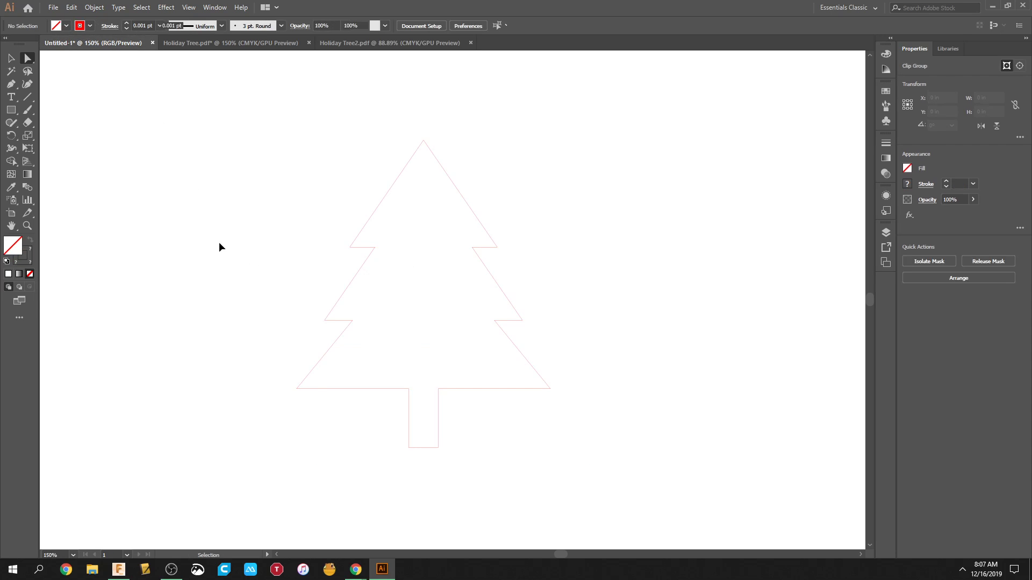
key(ctrl+v)
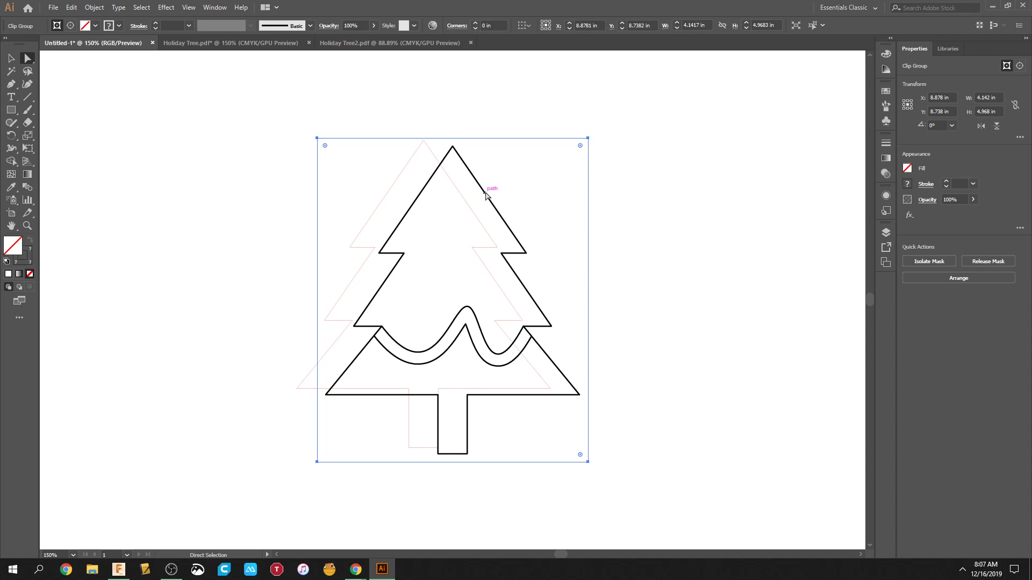
drag(487, 201, 729, 198)
scroll(527, 248, down, 5)
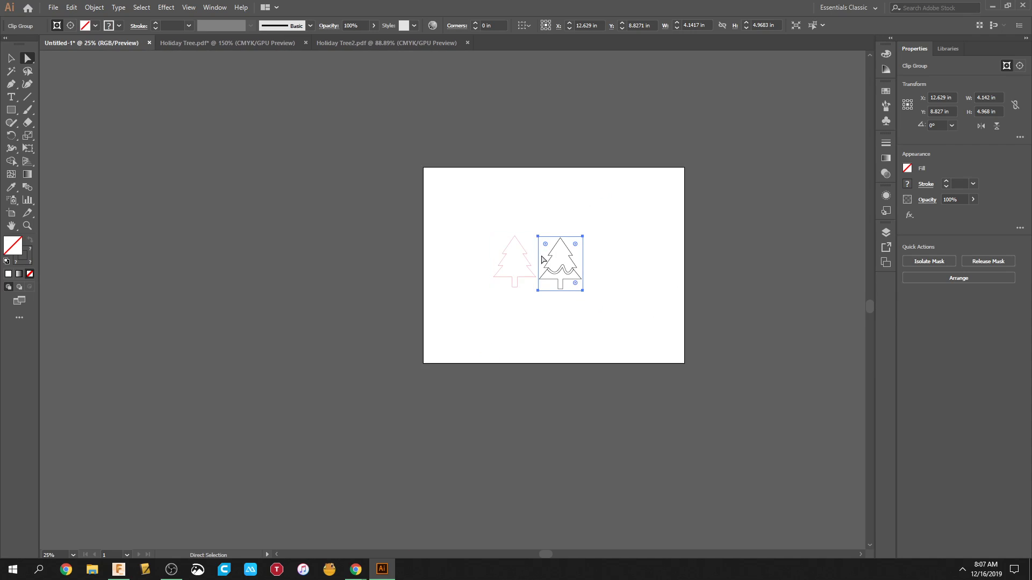
drag(551, 260, 566, 260)
Give the right tree and its rectangle a red 0.001 pt hairline stroke.
click(611, 269)
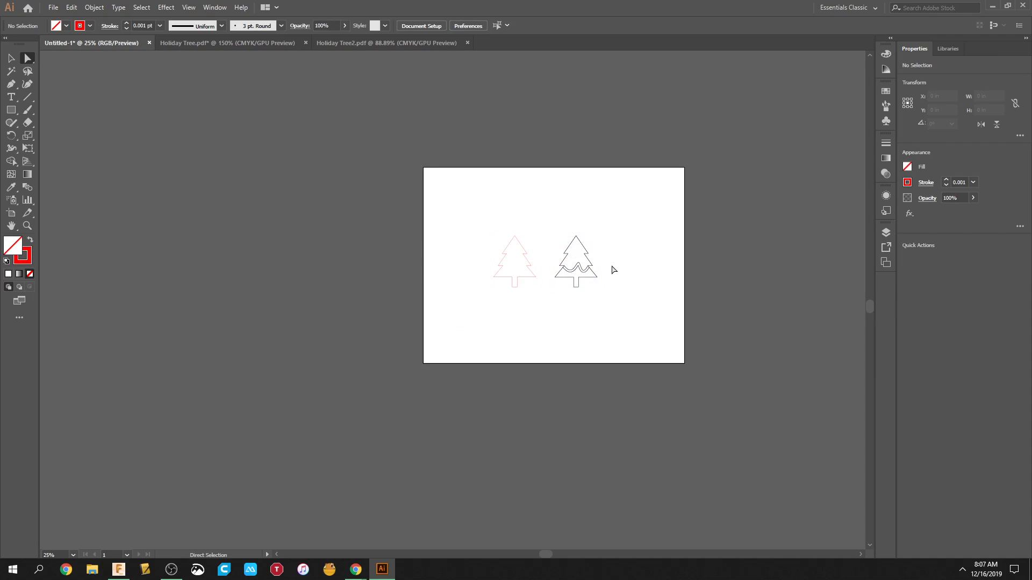
scroll(597, 260, up, 4)
scroll(596, 257, up, 1)
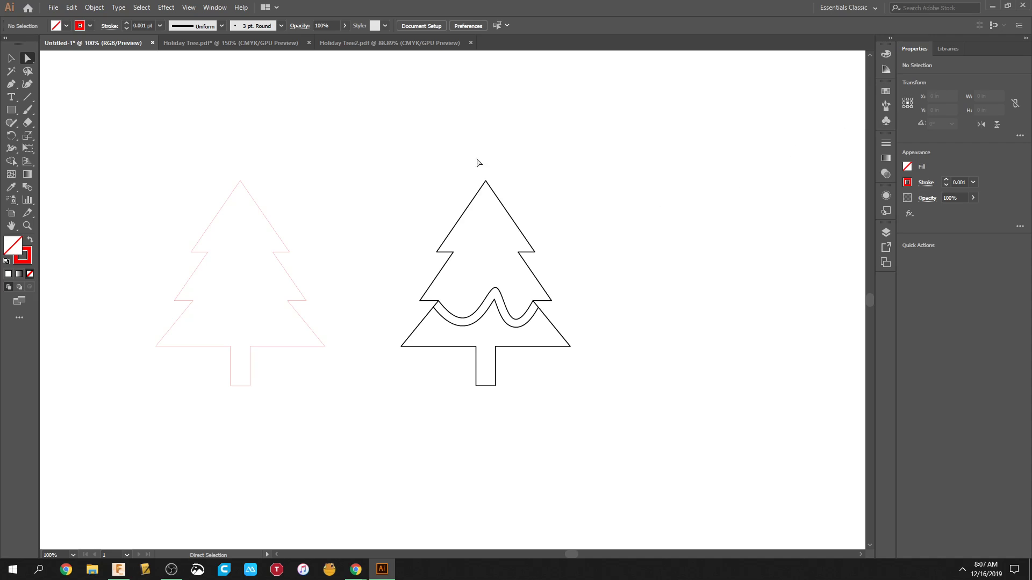
drag(382, 152, 647, 455)
click(907, 184)
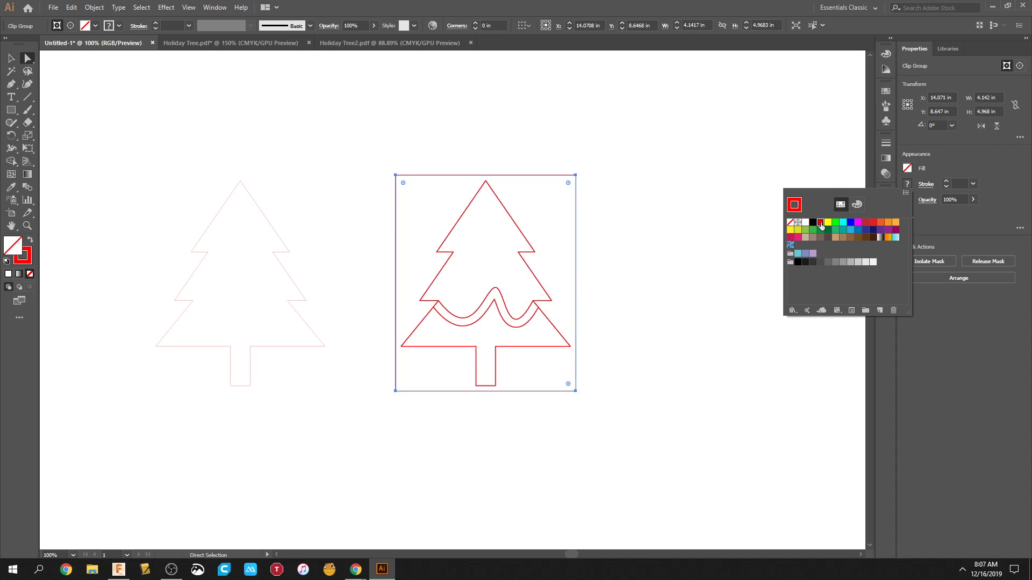
click(821, 223)
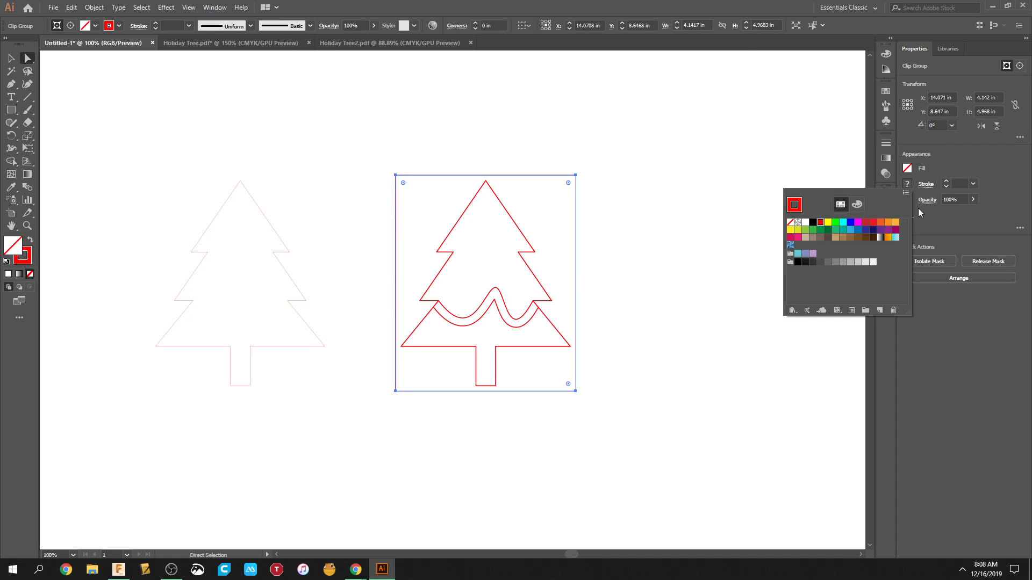
click(963, 184)
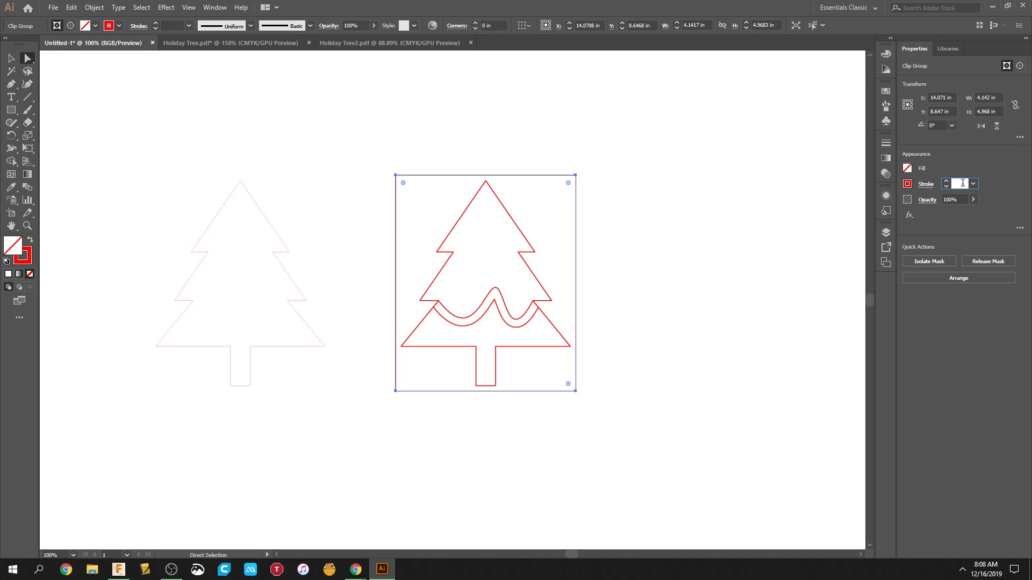
text(.001)
key(Return)
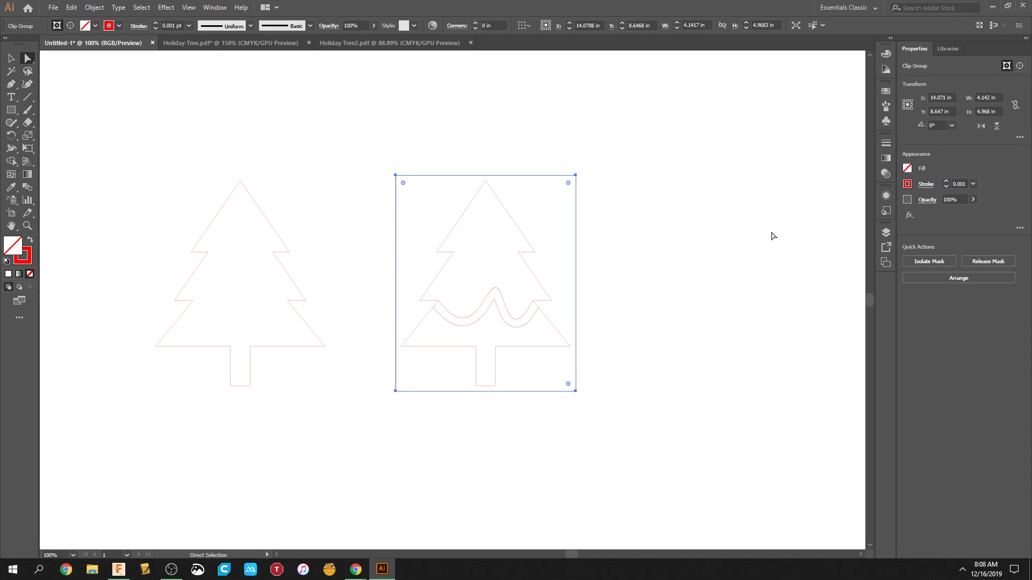
click(767, 235)
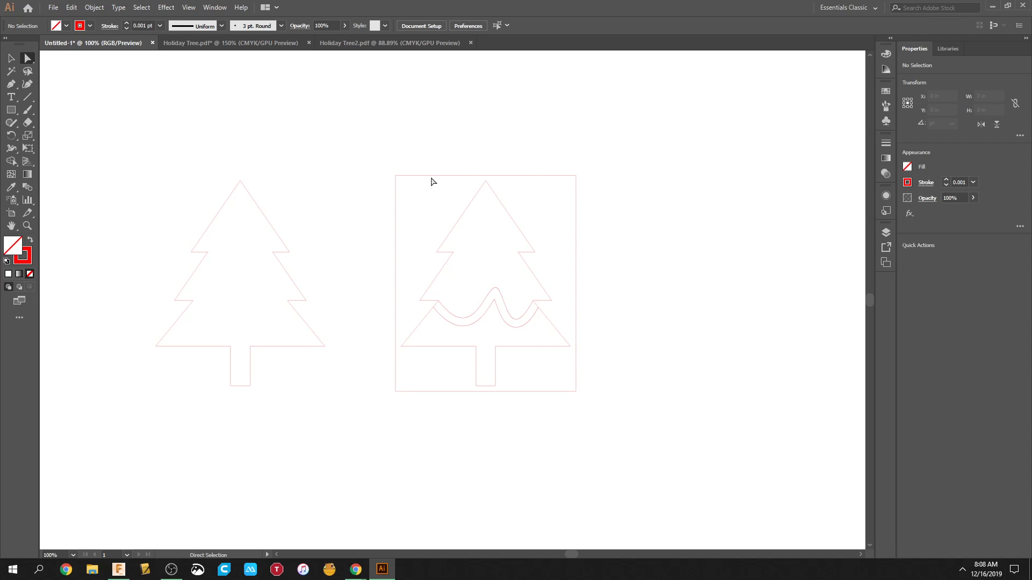
Try deleting the rectangle around the right tree, undoing each time the tree disappears too.
click(433, 177)
key(Delete)
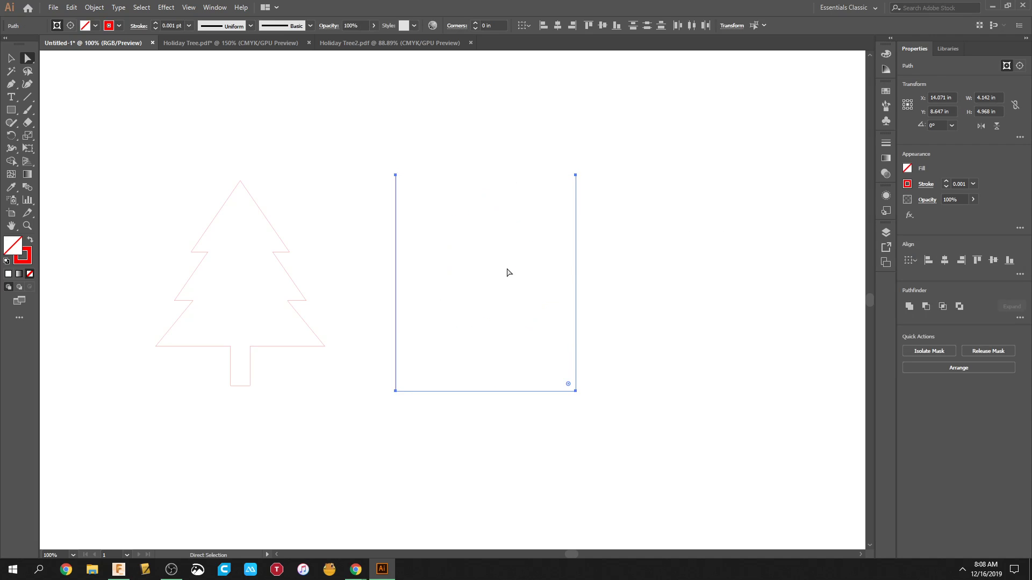
click(72, 7)
click(86, 19)
click(190, 146)
click(11, 59)
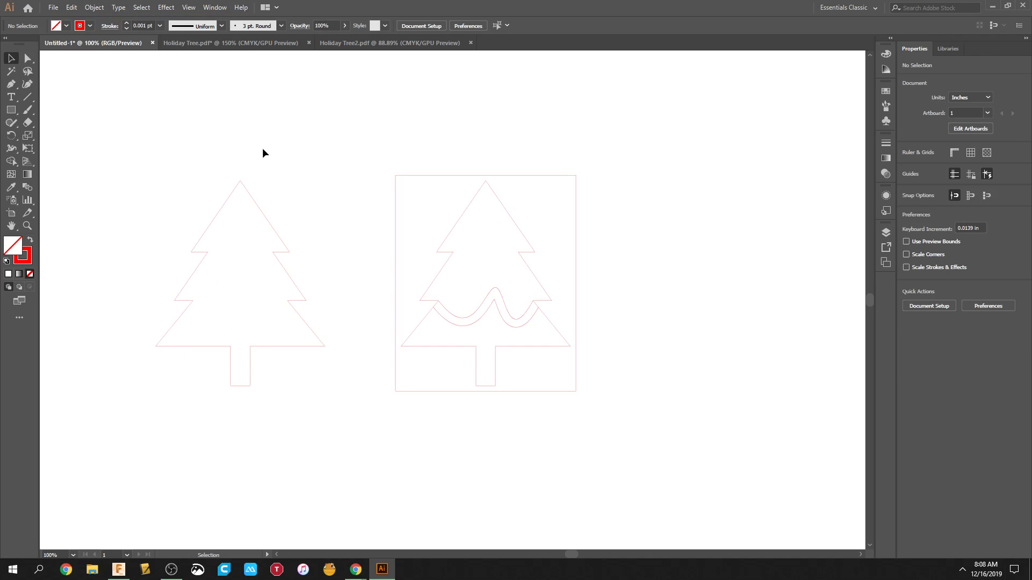
click(470, 176)
key(Delete)
click(70, 8)
click(89, 17)
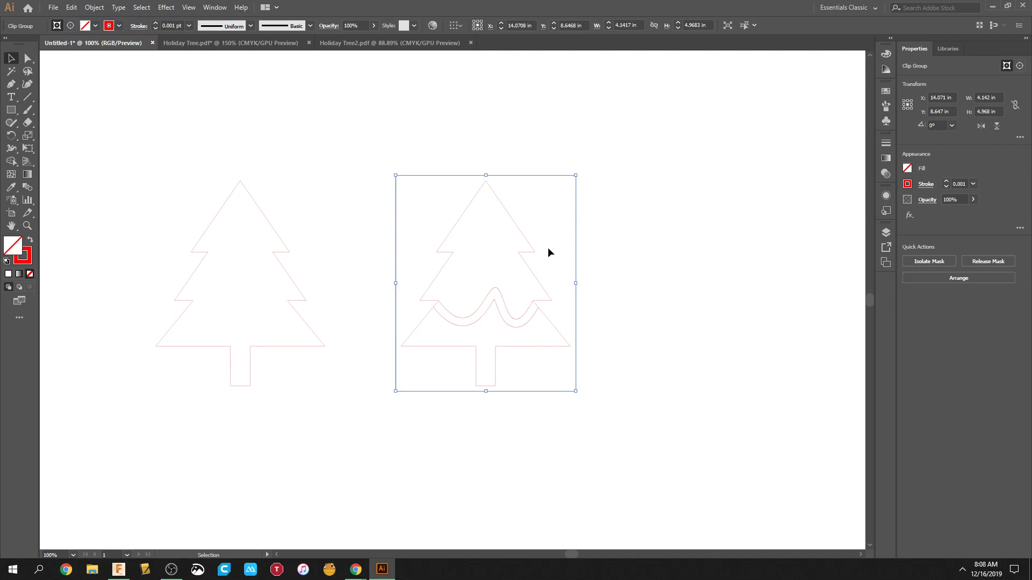
click(415, 179)
Delete and restore the rectangle once more, then direct-select only the clipping rectangle.
drag(382, 144, 607, 445)
click(714, 299)
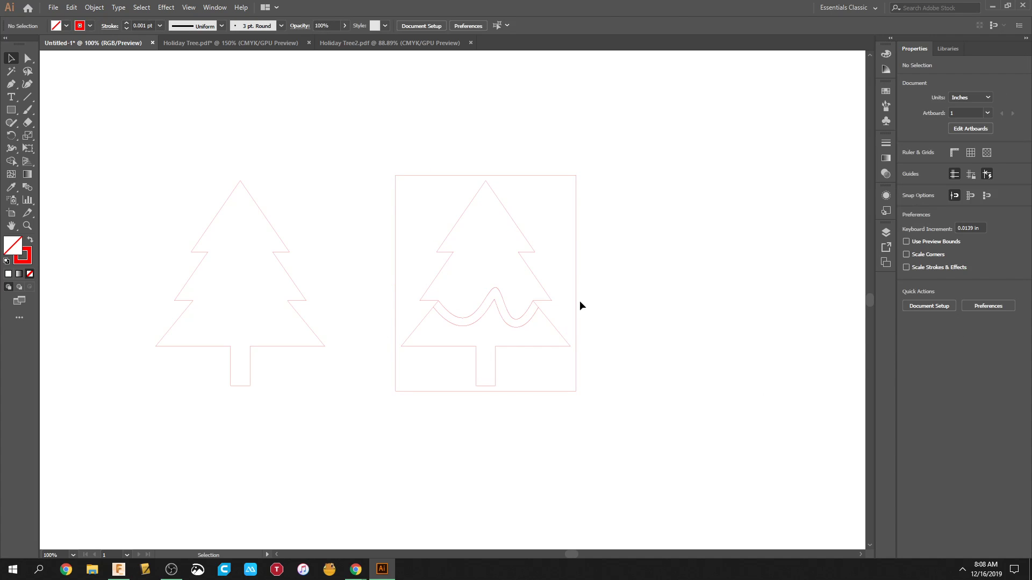
click(578, 210)
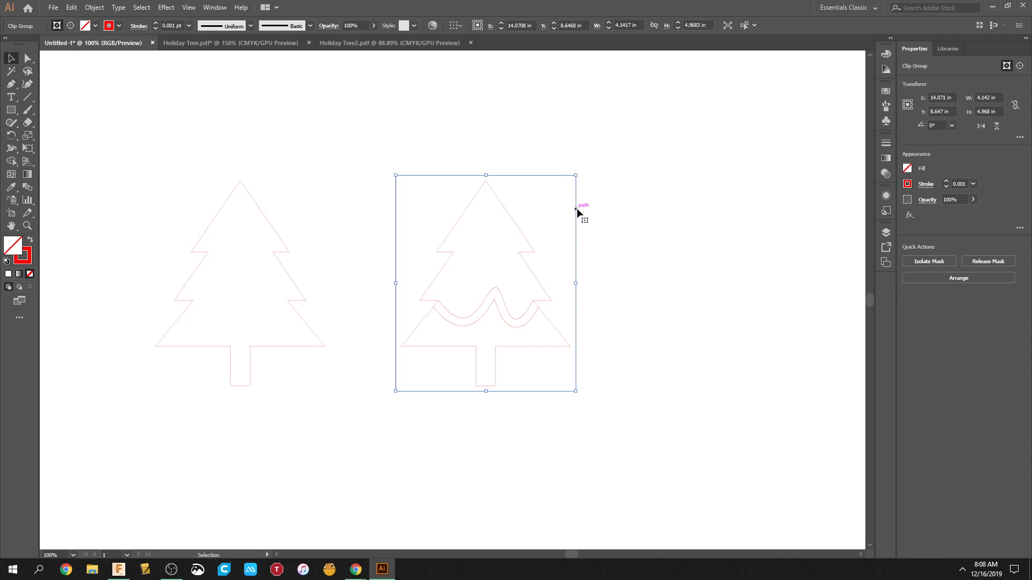
key(Delete)
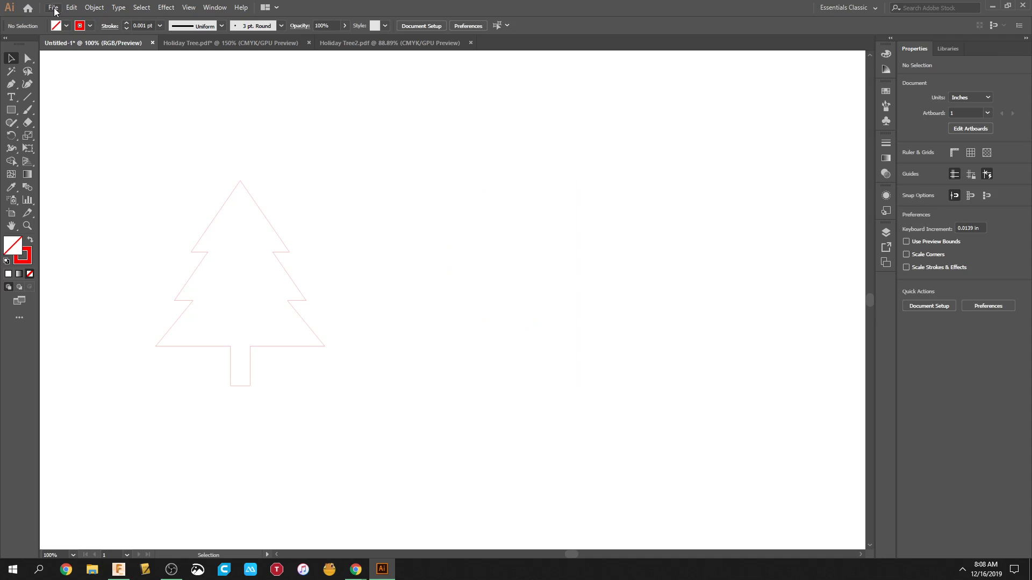
click(71, 7)
click(80, 16)
click(28, 58)
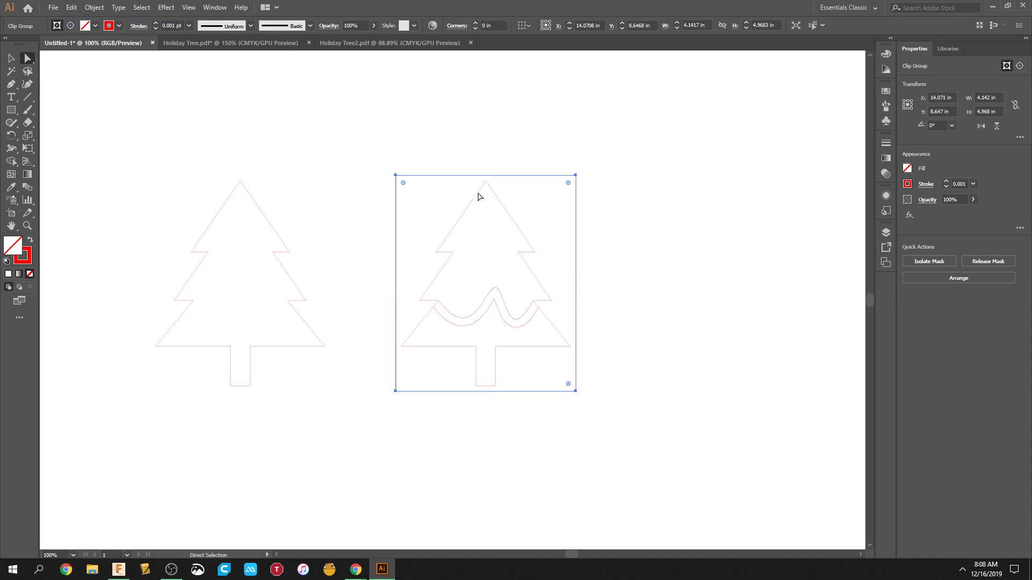
click(507, 154)
click(509, 176)
click(640, 202)
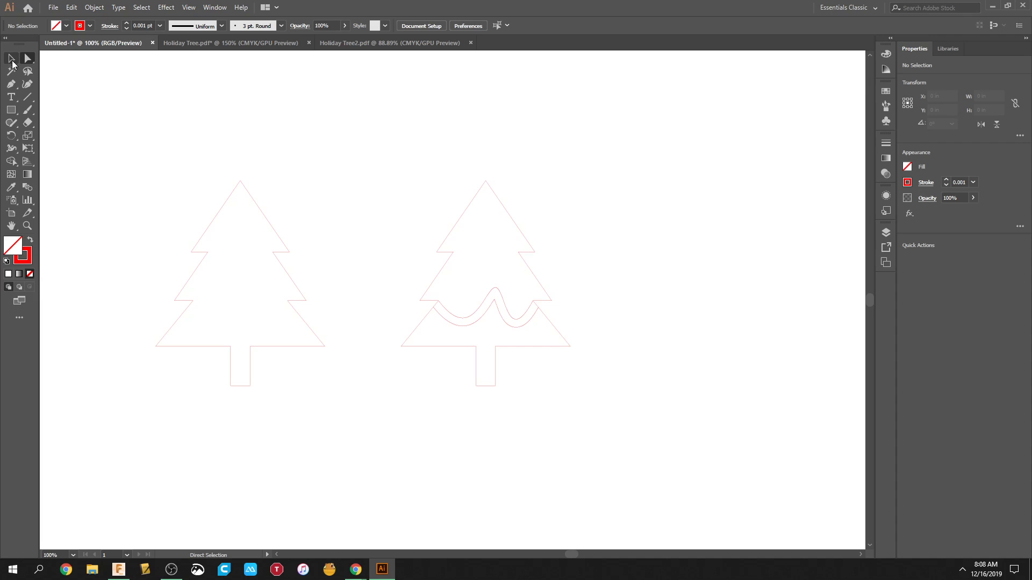
Make the garland's top wavy line a black 1 pt stroke, then deselect it.
scroll(454, 283, down, 3)
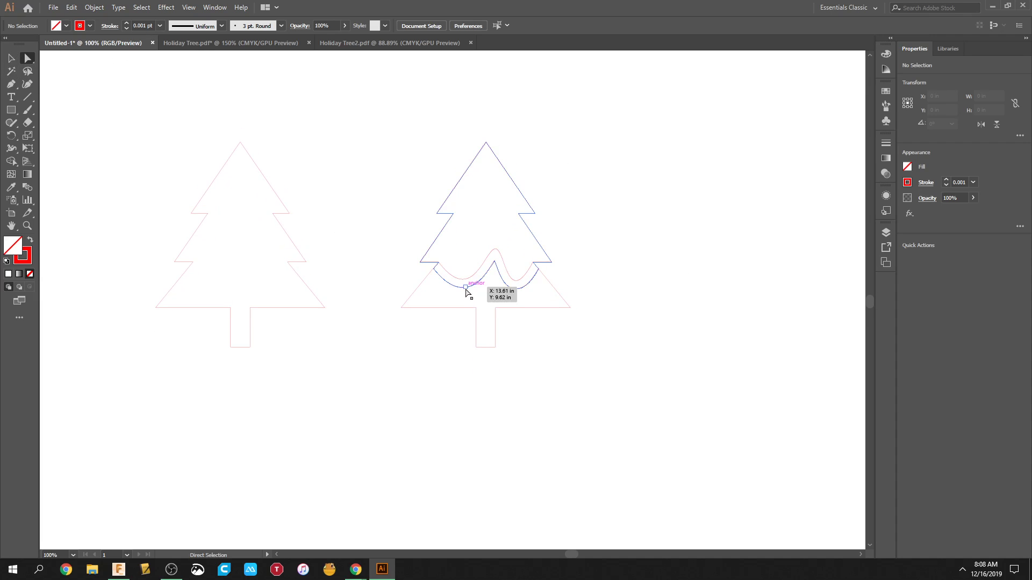
scroll(465, 288, up, 3)
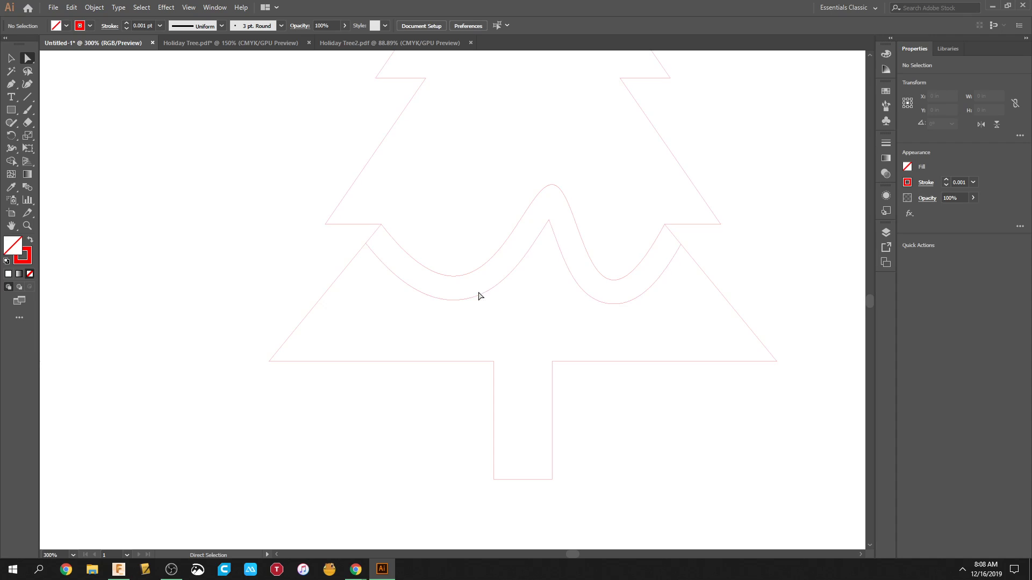
click(489, 293)
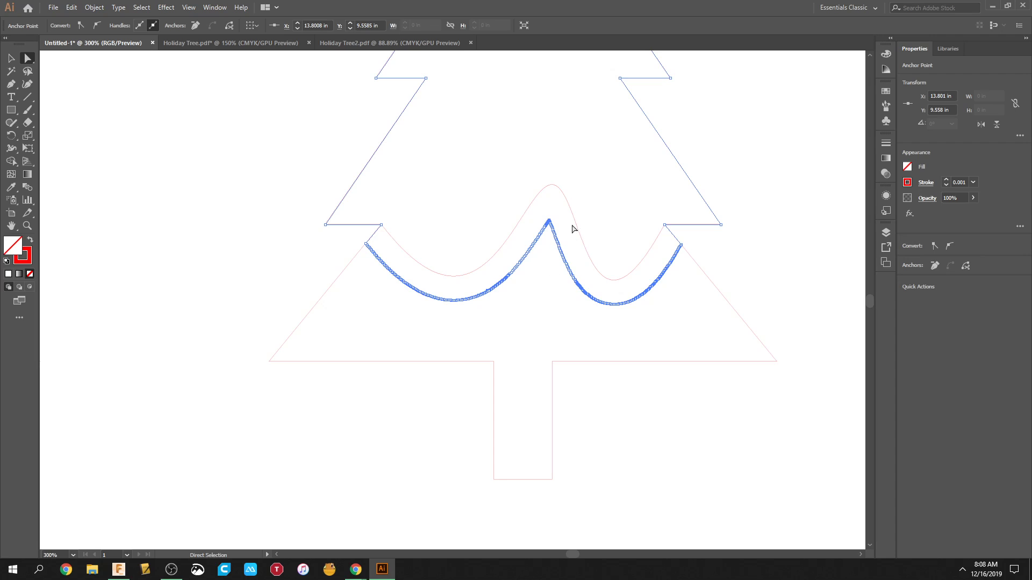
click(574, 225)
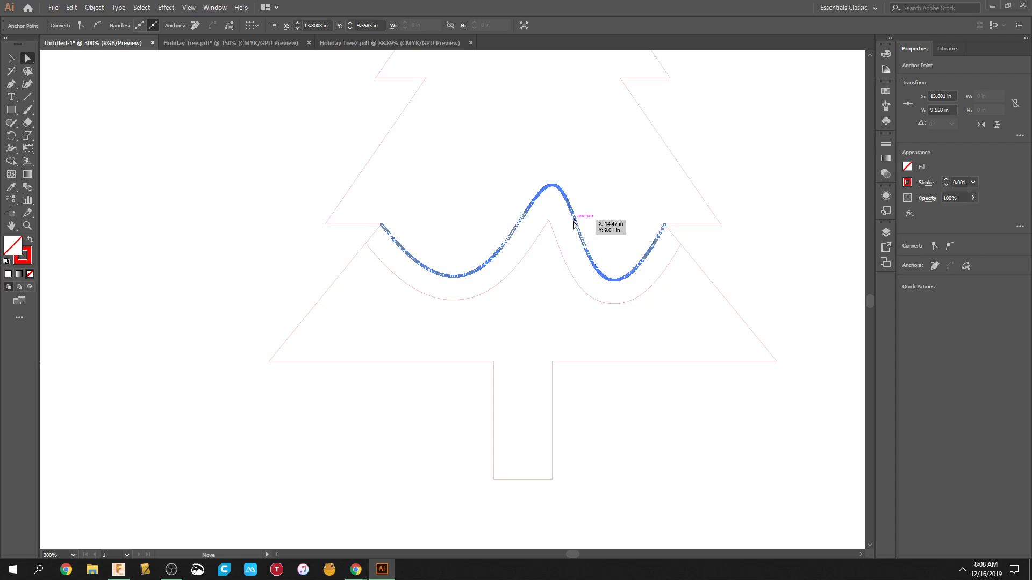
click(907, 183)
click(812, 220)
click(962, 183)
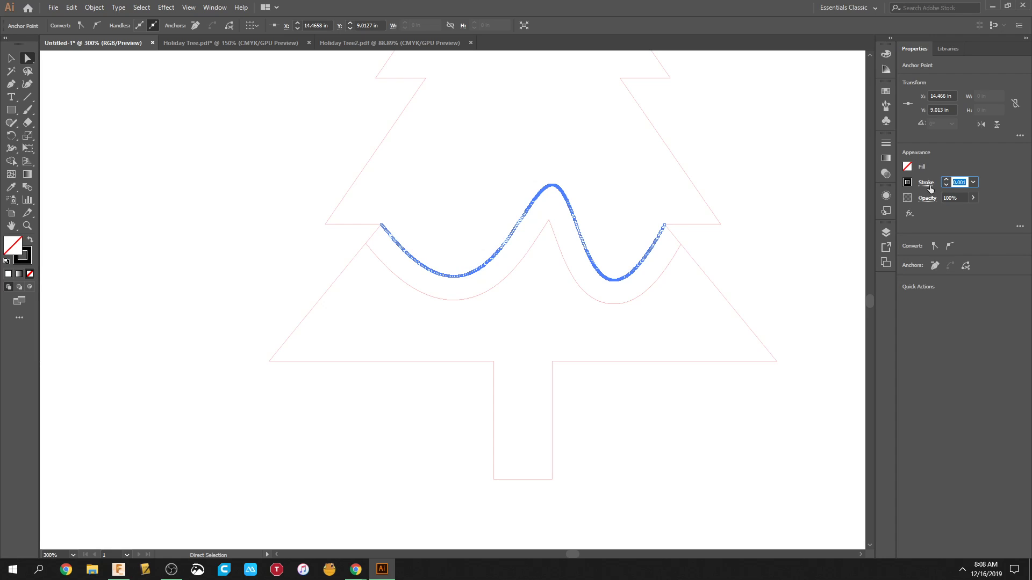
text(1)
key(Return)
key(Return)
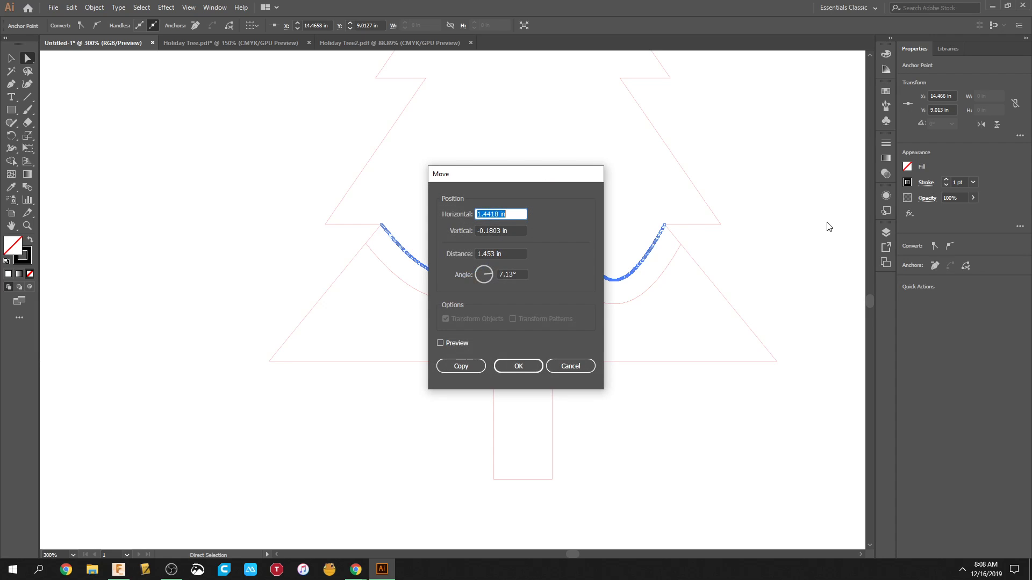
click(596, 365)
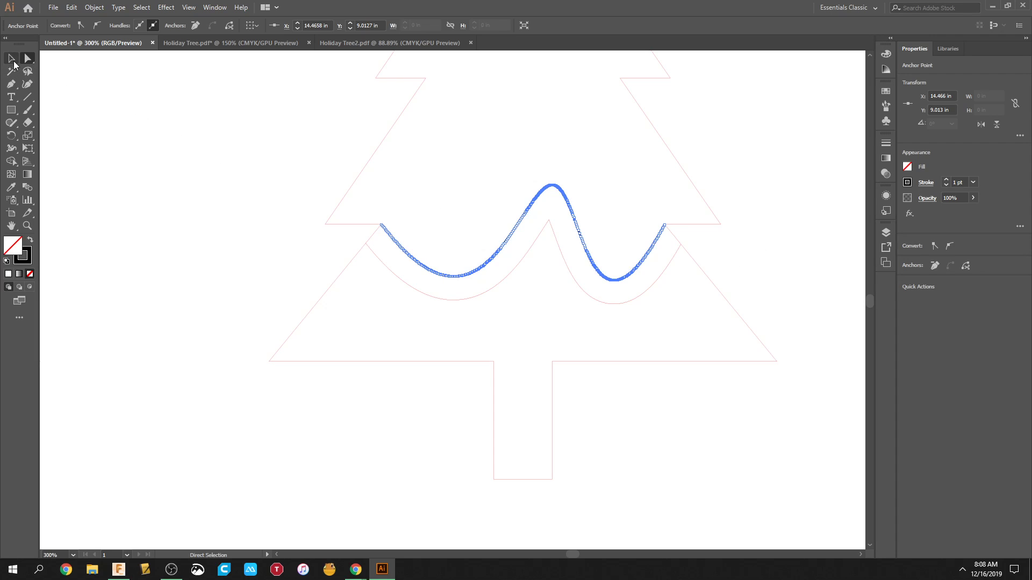
key(v)
click(160, 142)
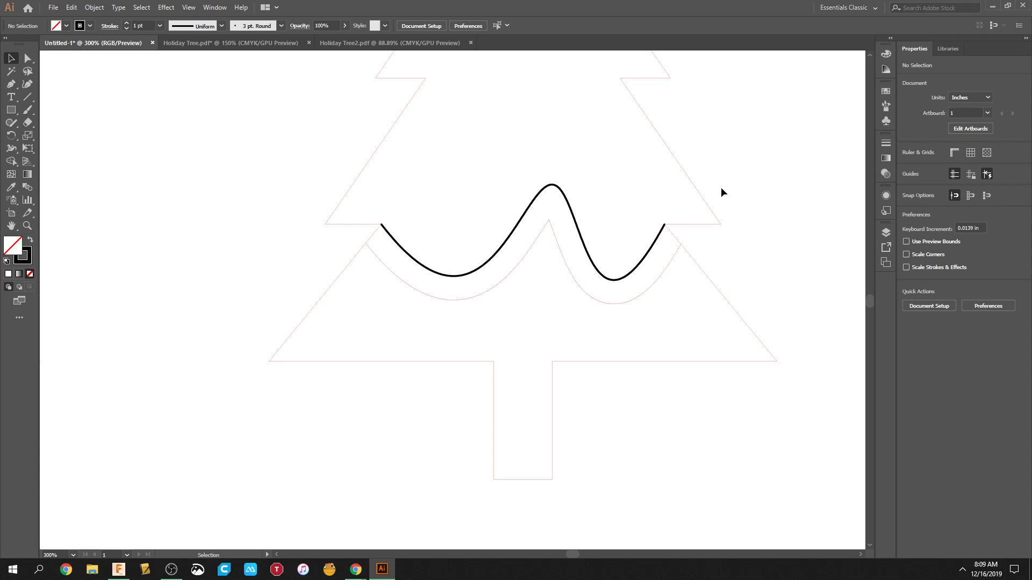
scroll(749, 192, up, 2)
scroll(755, 204, up, 4)
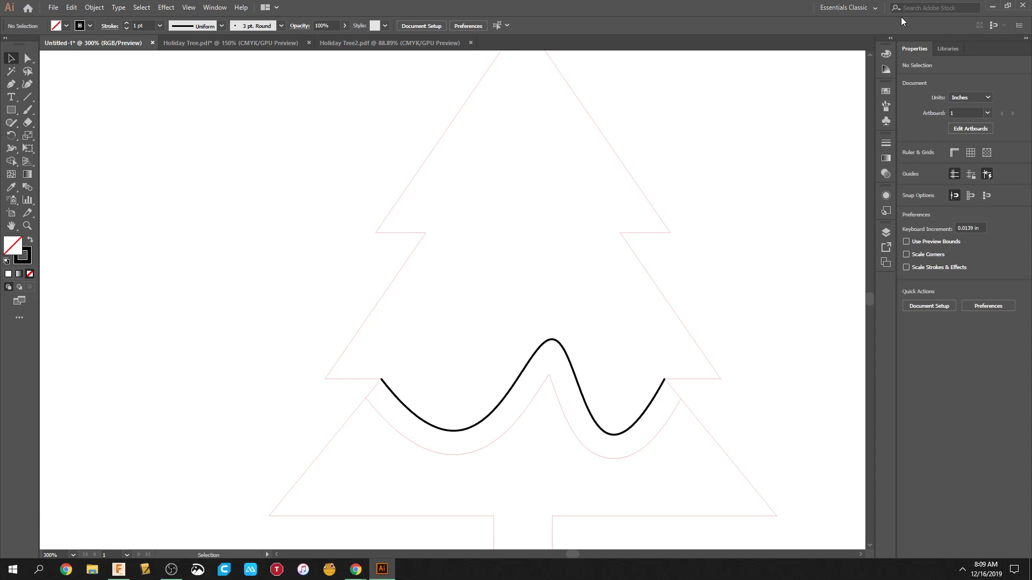
Save the drawing as Adobe PDF 'Illustrator Version.pdf' with default PDF settings.
click(53, 7)
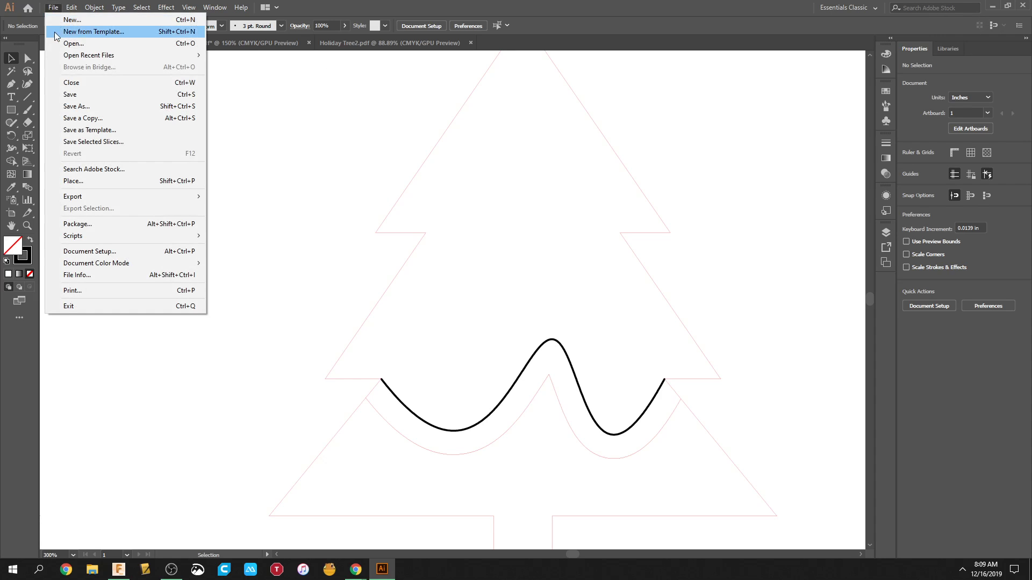
click(71, 107)
click(153, 216)
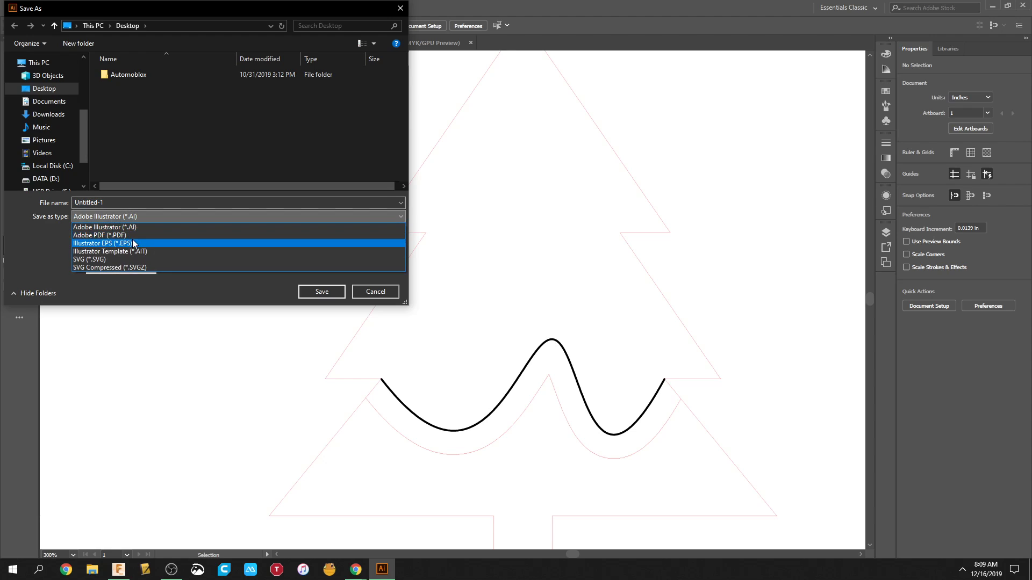
click(131, 236)
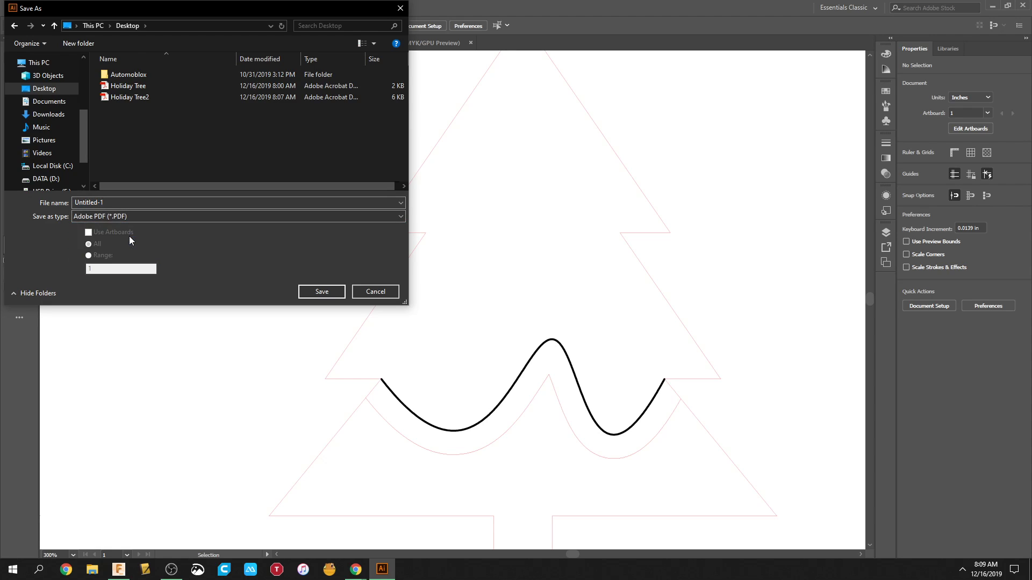
double_click(126, 204)
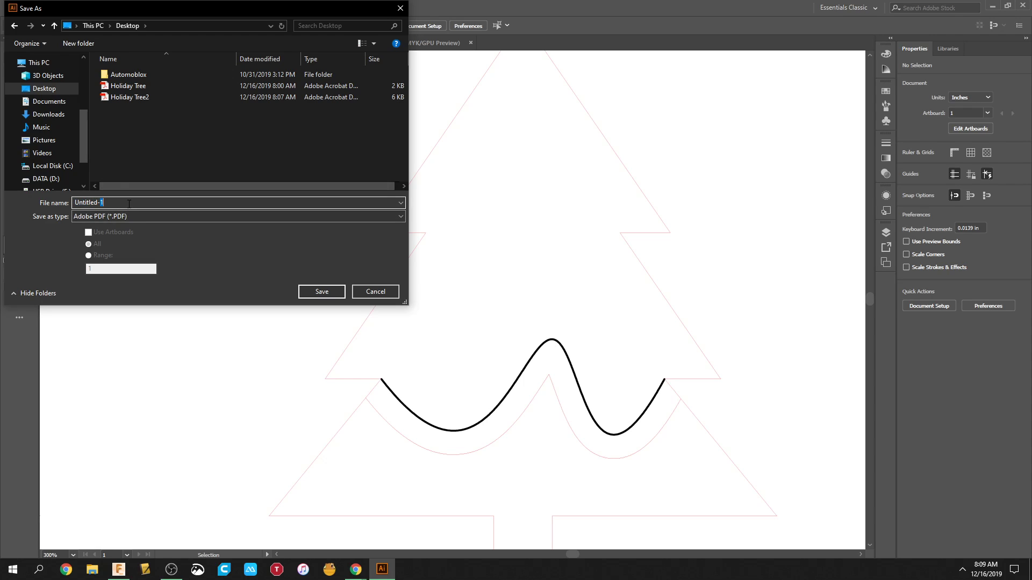
drag(127, 203, 48, 205)
key(BackSpace)
click(306, 296)
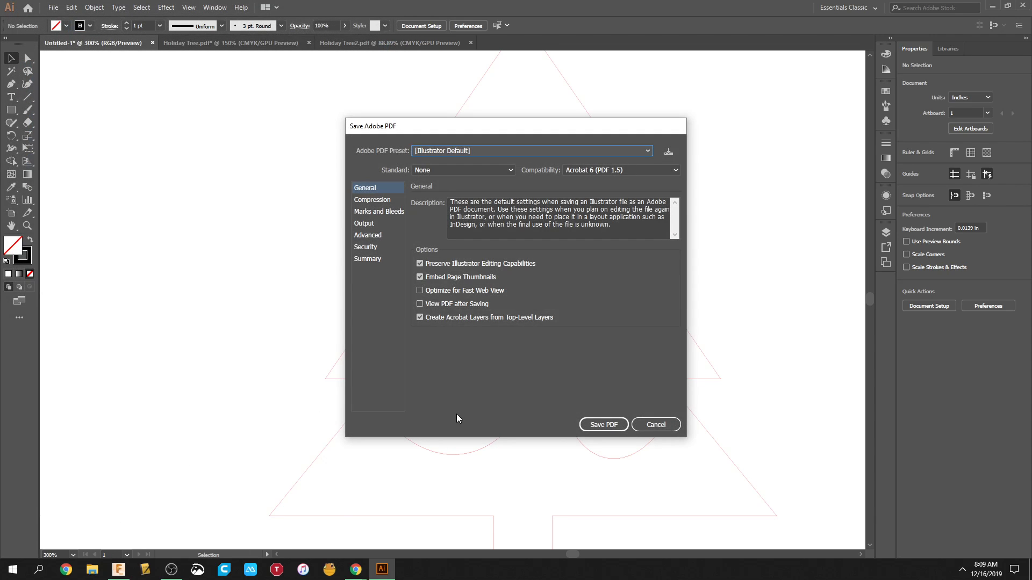
click(603, 424)
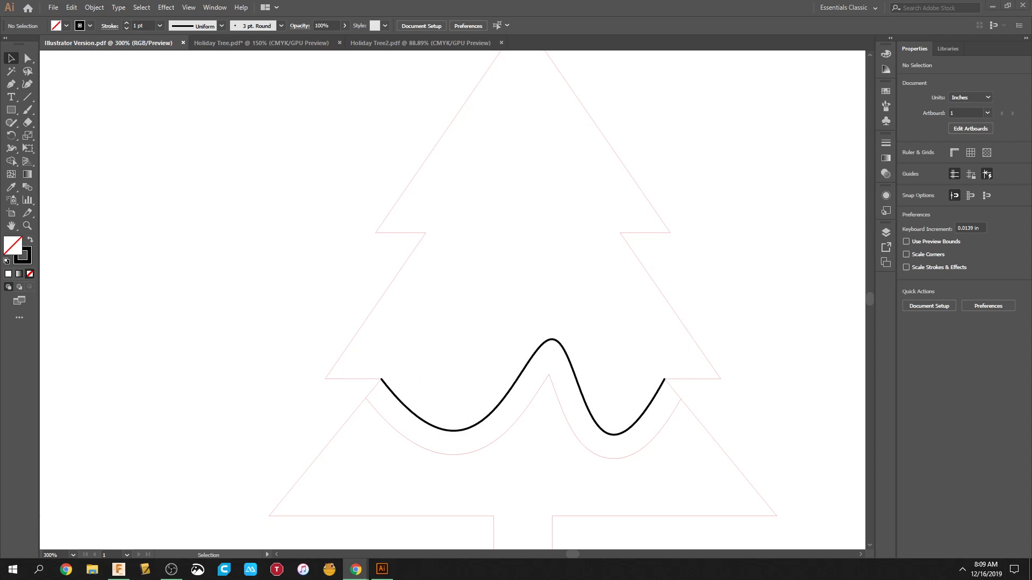
key(alt+Tab)
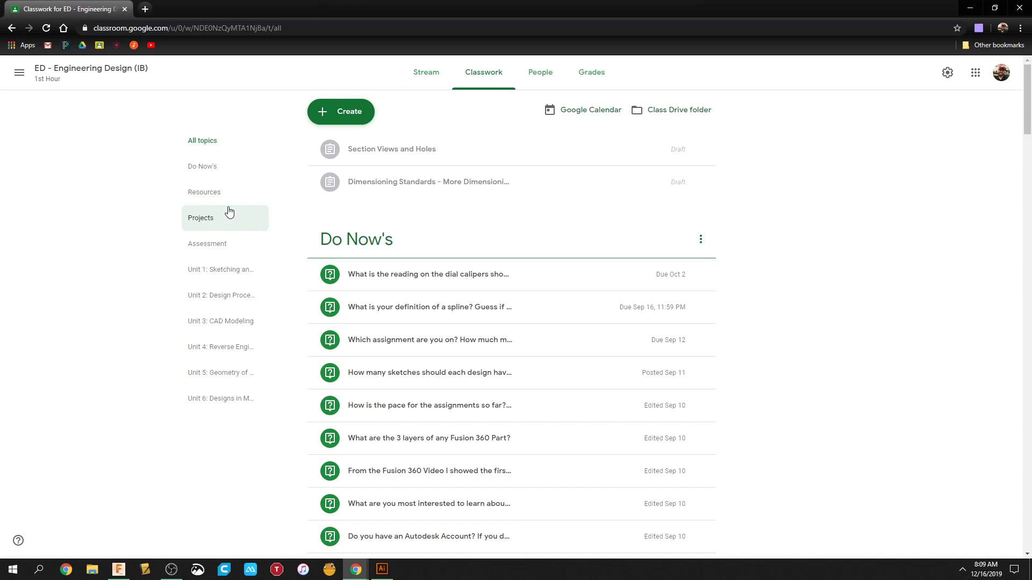
Open the Projects topic on the Google Classroom Classwork page.
click(229, 214)
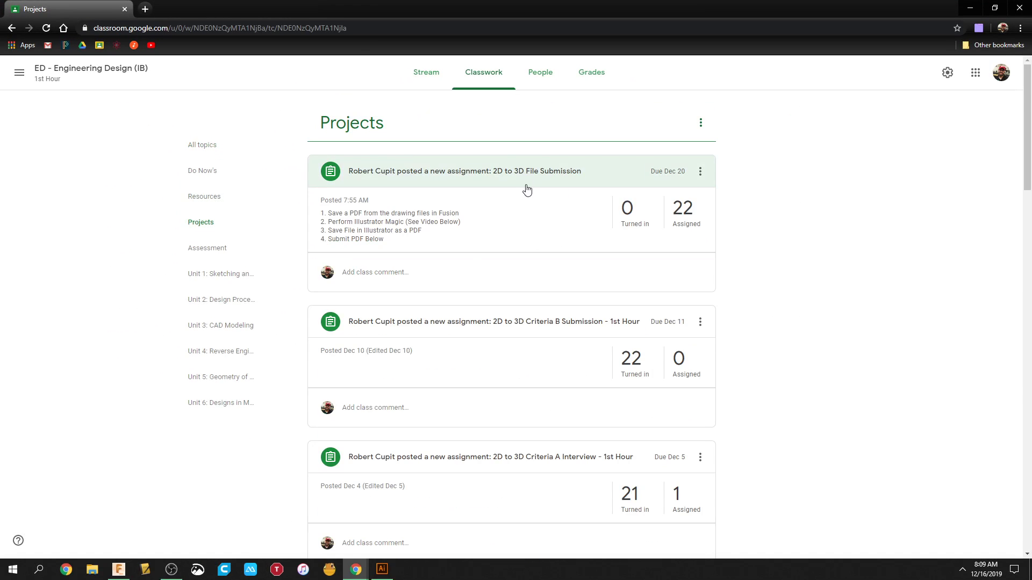